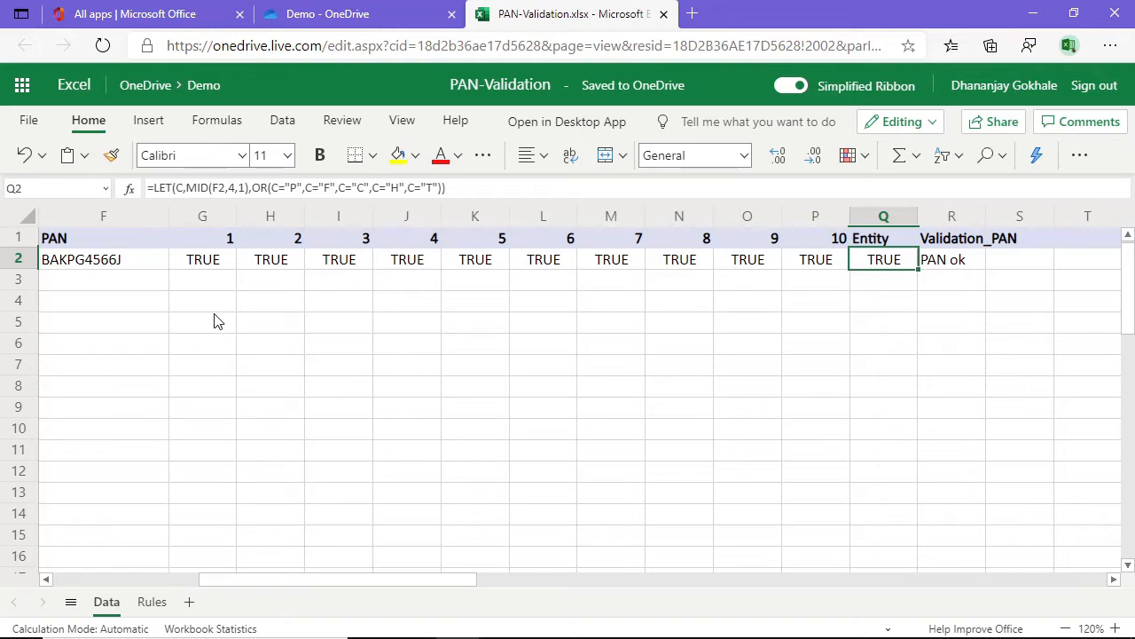
# Enter the formula =MID(F2,1,1) in cell G3 to extract the first character of the PAN
pyautogui.click(219, 286)
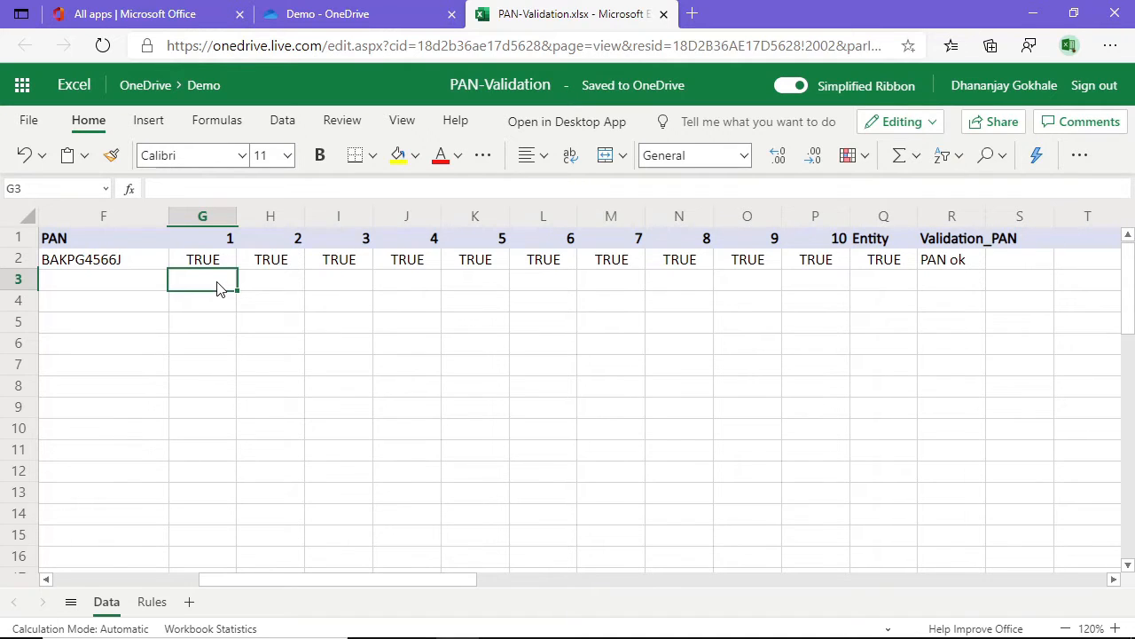
pyautogui.write('=')
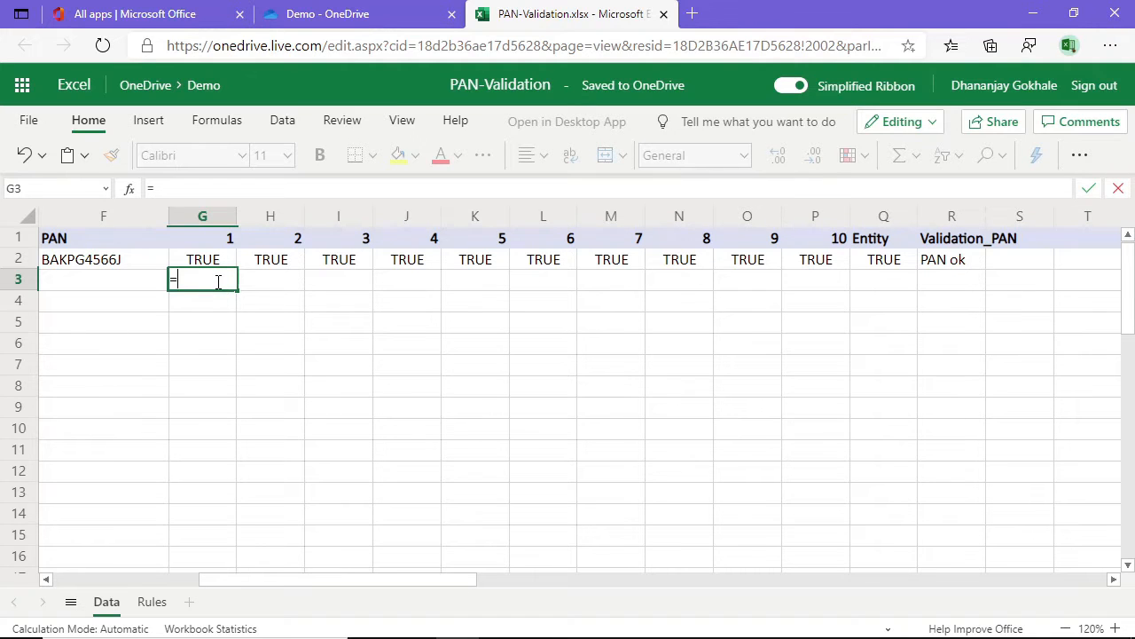
pyautogui.write('MID(')
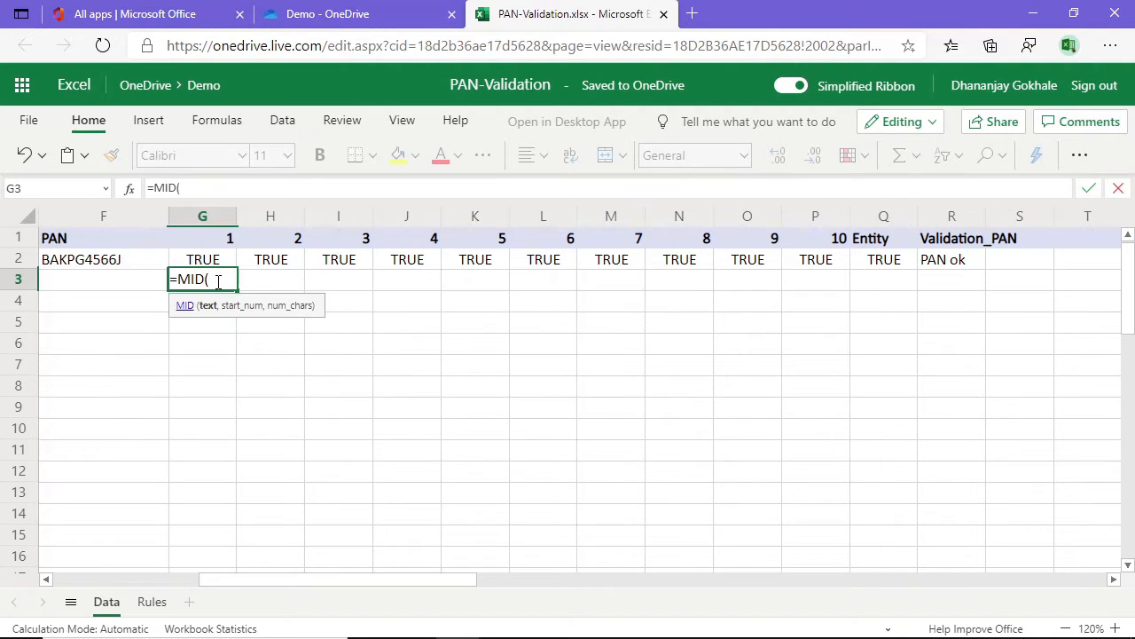
pyautogui.click(137, 265)
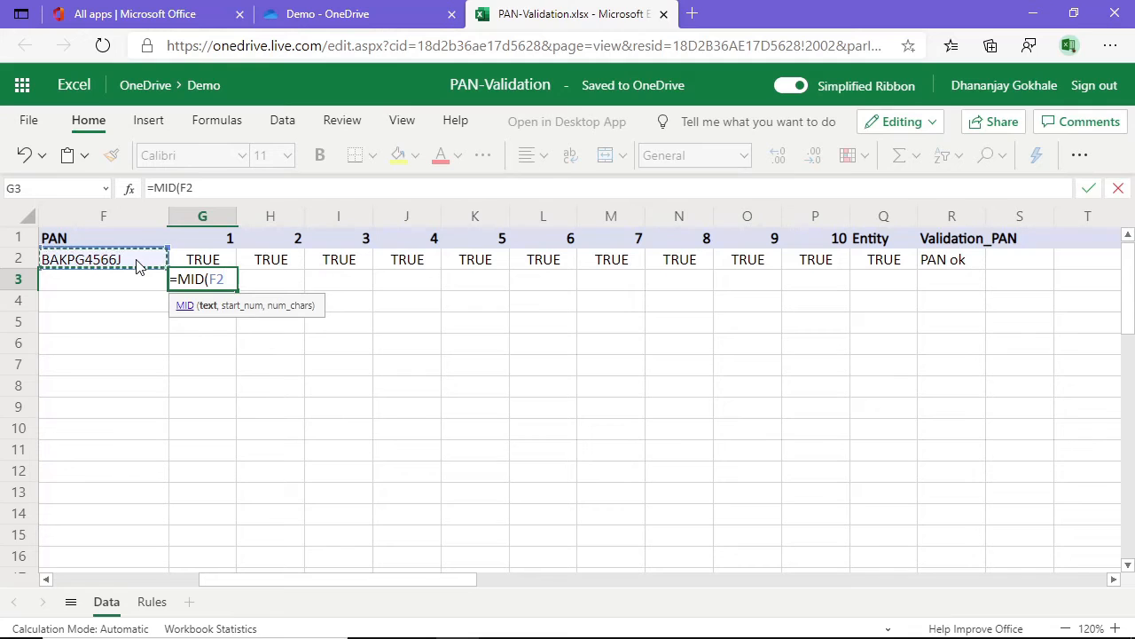
pyautogui.write(',')
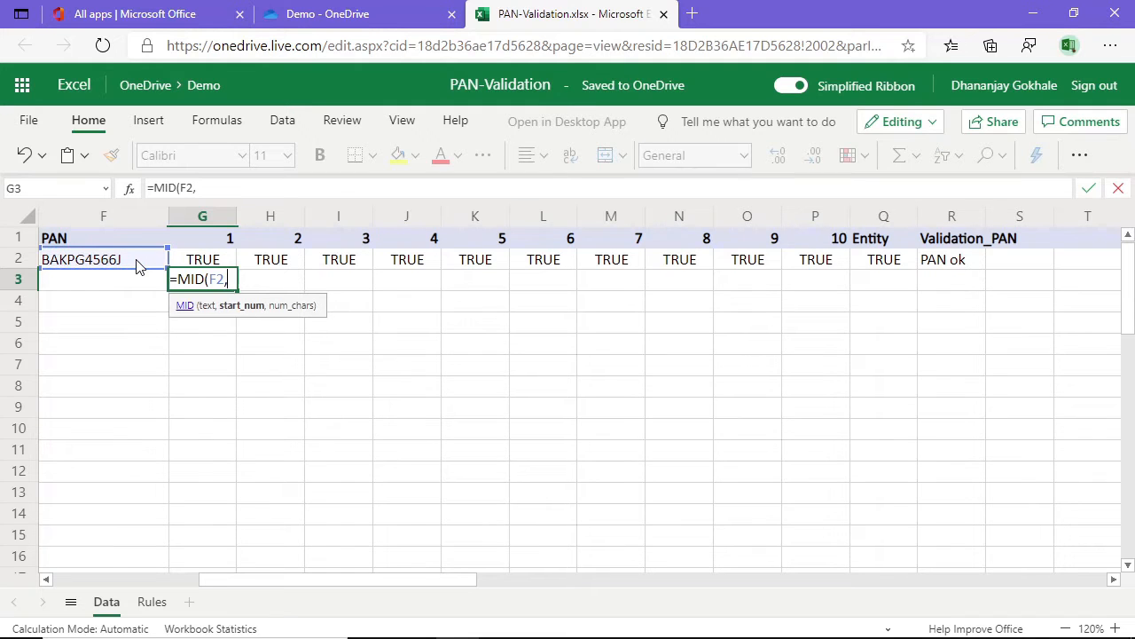
pyautogui.write('1,1)')
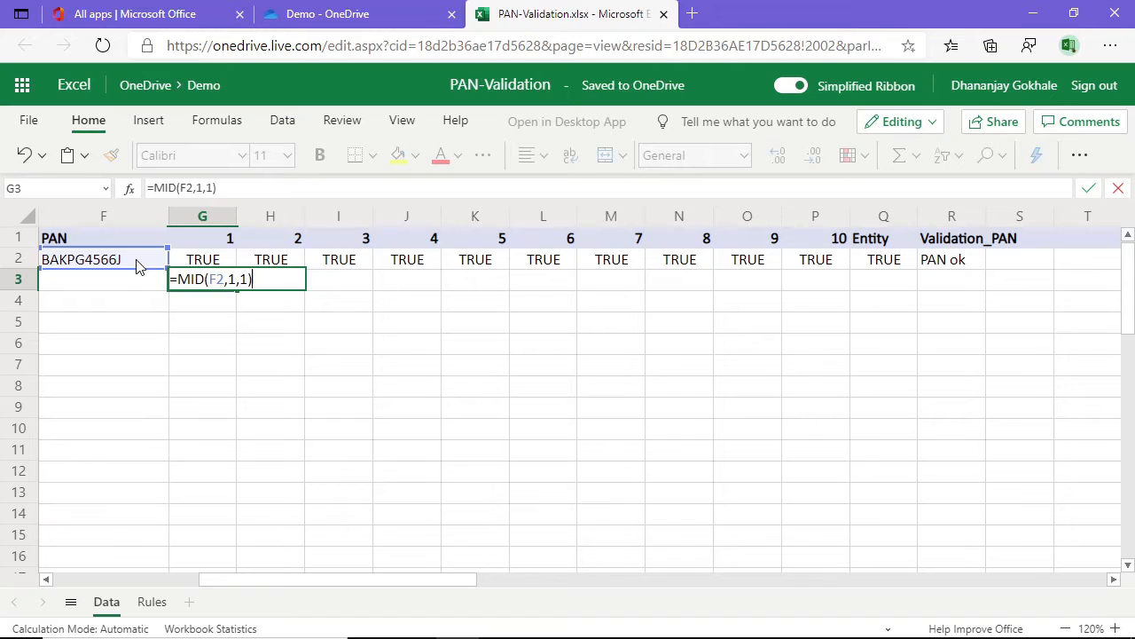
pyautogui.press('Return')
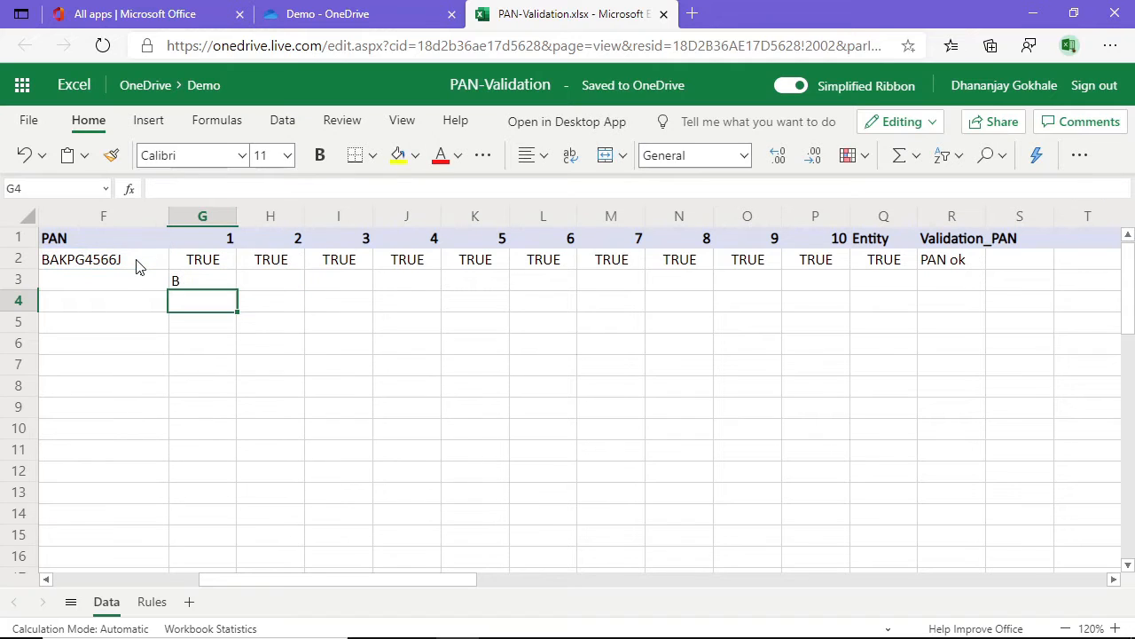
# Try a copy of the G3 formula in H3 with start position 2, =MID(F2,2,1), and clear H3 again
pyautogui.press('Up')
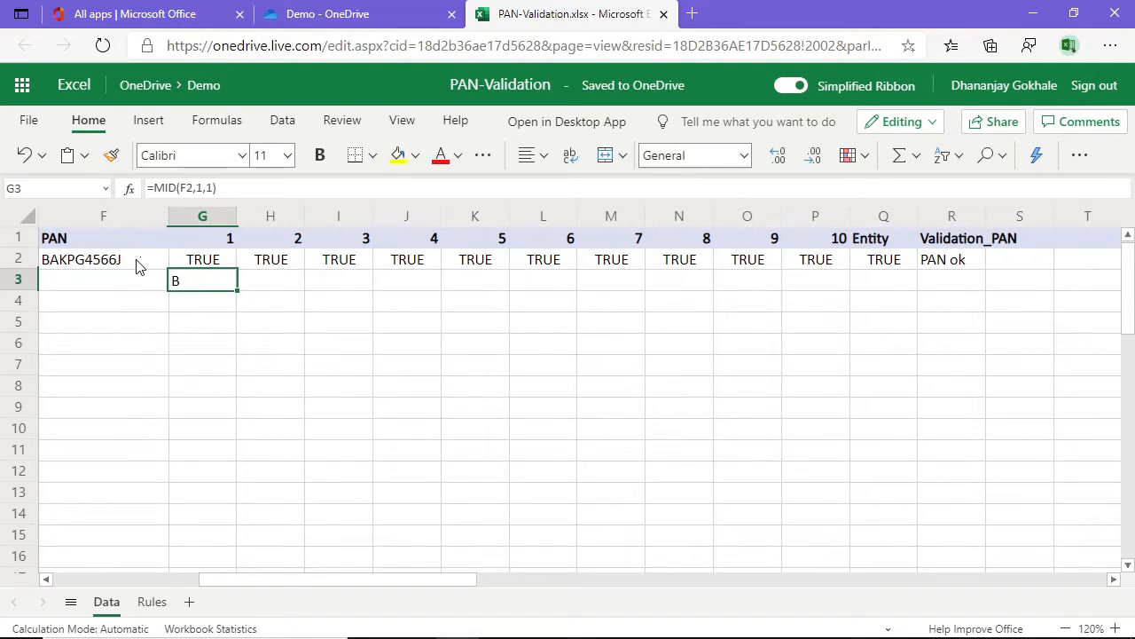
pyautogui.press('F2')
pyautogui.hotkey('shift', 'Home')
pyautogui.hotkey('ctrl', 'c')
pyautogui.press('End')
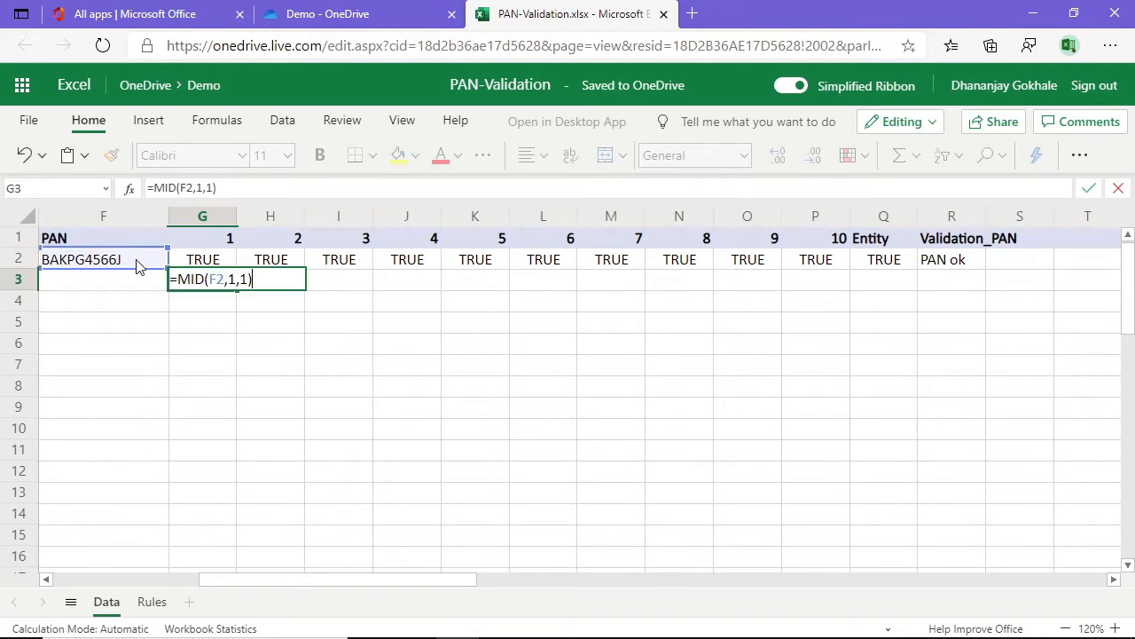
pyautogui.press('Tab')
pyautogui.press('F2')
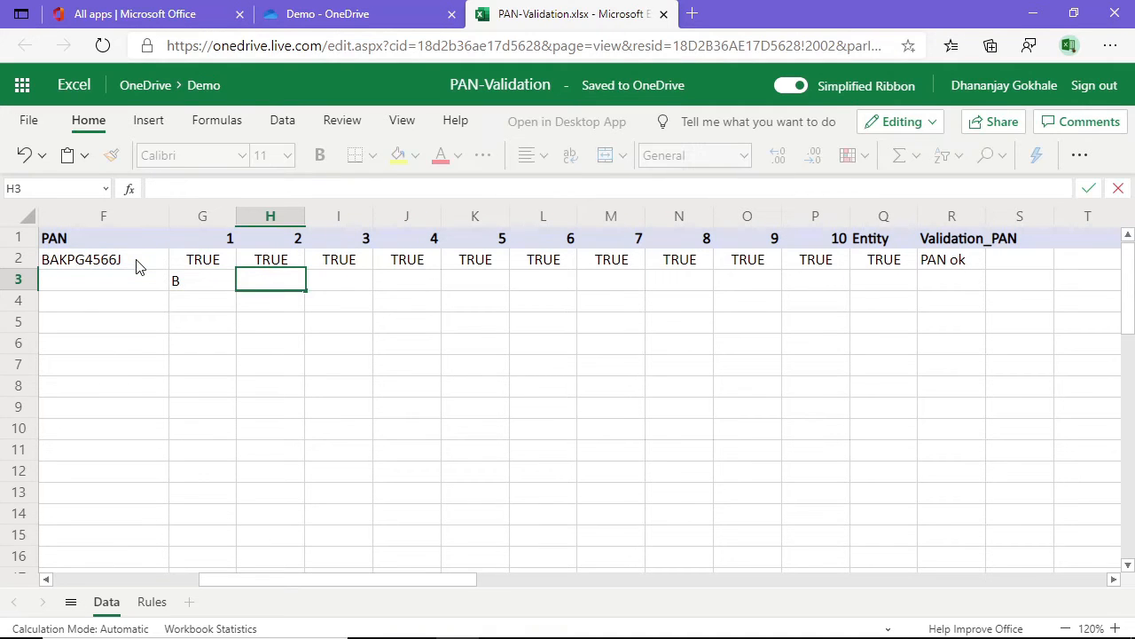
pyautogui.hotkey('ctrl', 'v')
pyautogui.press('Left')
pyautogui.press('Left')
pyautogui.hotkey('shift', 'Left')
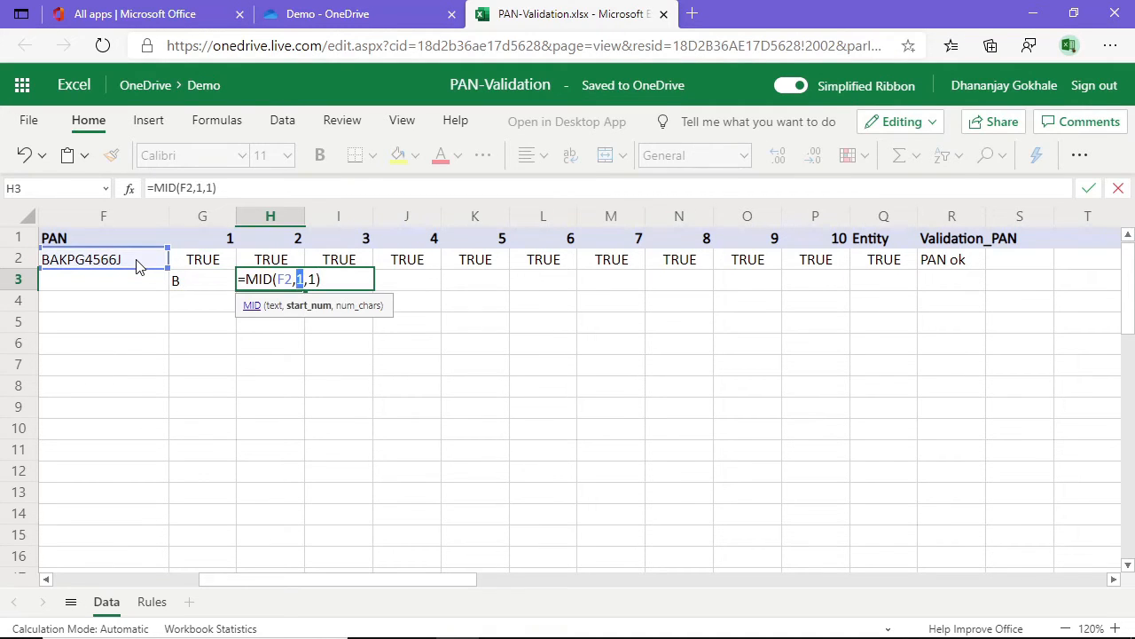
pyautogui.write('2')
pyautogui.press('Return')
pyautogui.press('Up')
pyautogui.press('Delete')
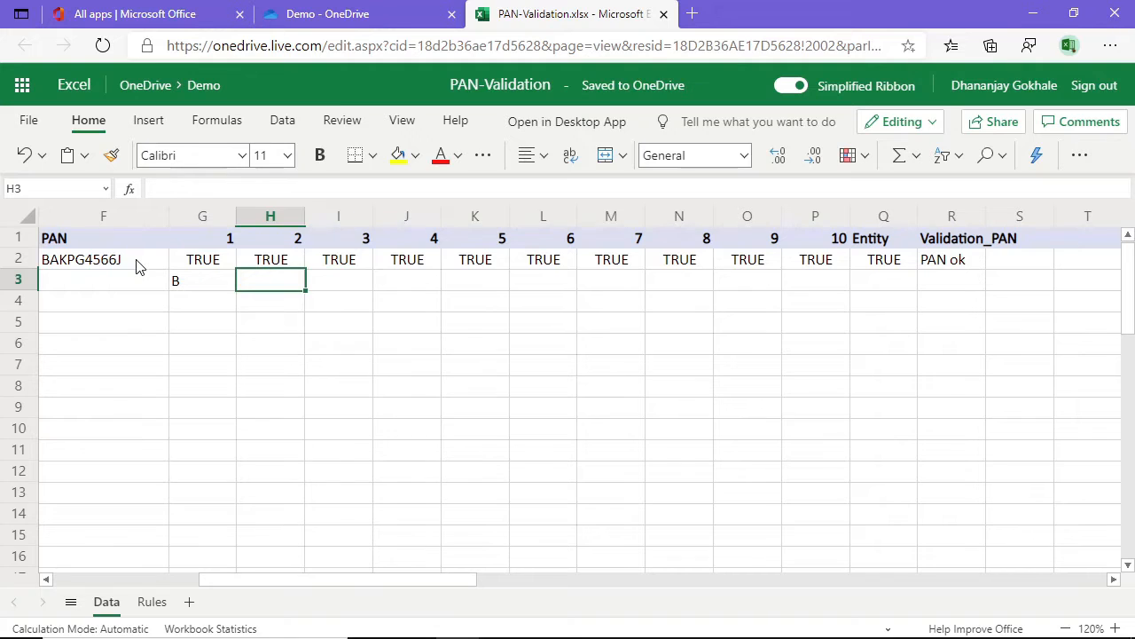
# Replace the start position in the G3 formula with an array constant, making it =MID(F2,{1,2,3,4,5,10},1)
pyautogui.press('Left')
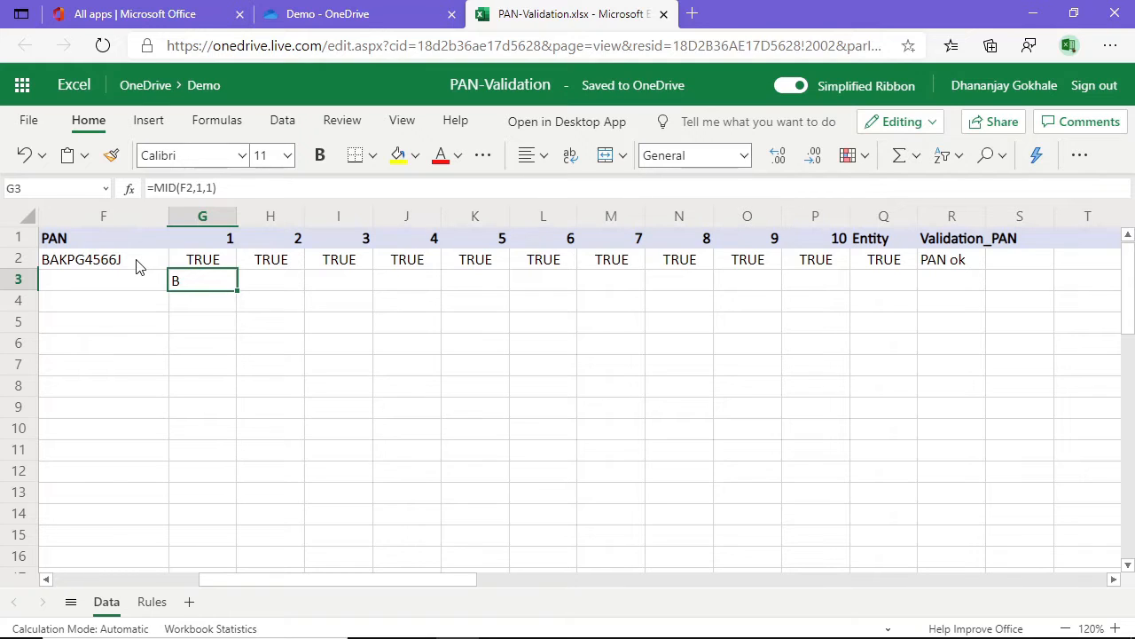
pyautogui.press('F2')
pyautogui.press('Left')
pyautogui.press('Left')
pyautogui.press('Left')
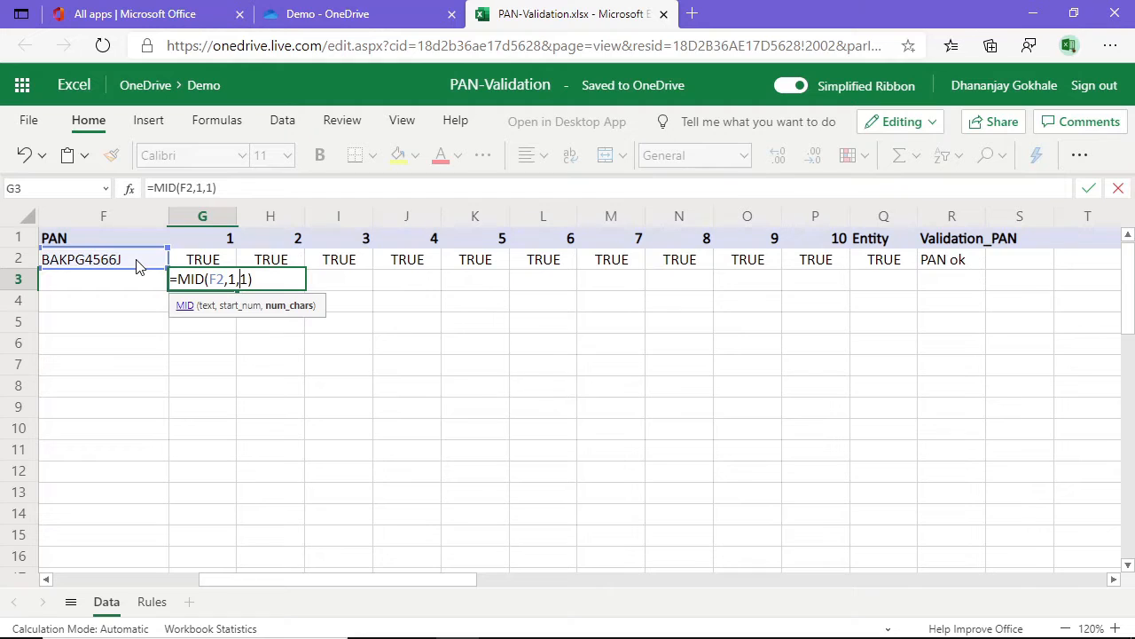
pyautogui.press('Left')
pyautogui.press('Right')
pyautogui.press('BackSpace')
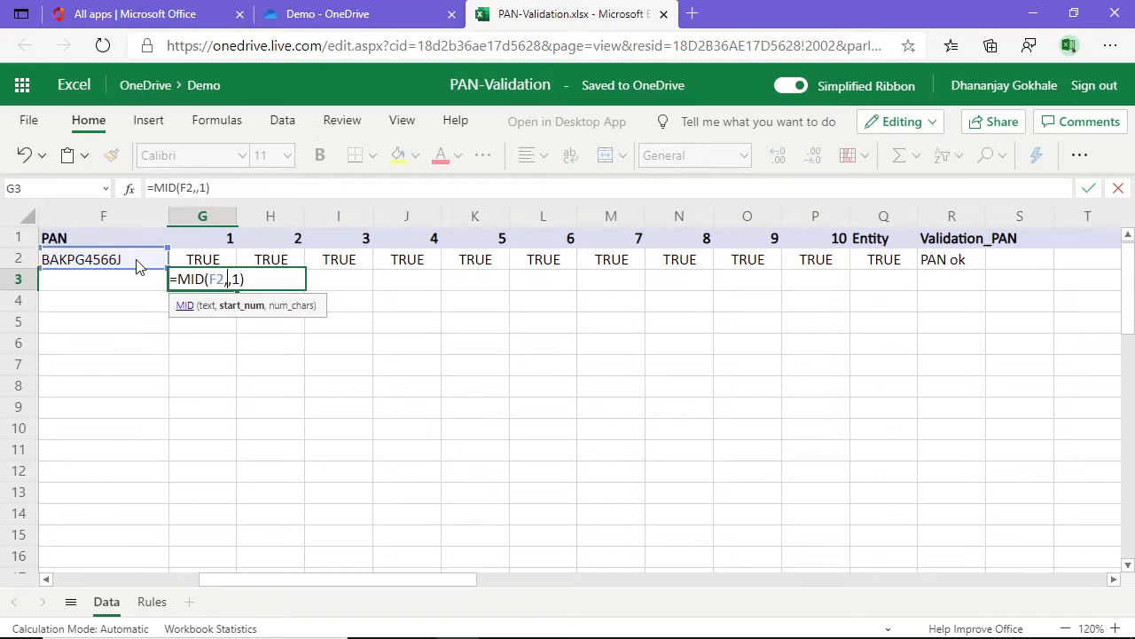
pyautogui.write('{}')
pyautogui.press('Left')
pyautogui.write('1,2')
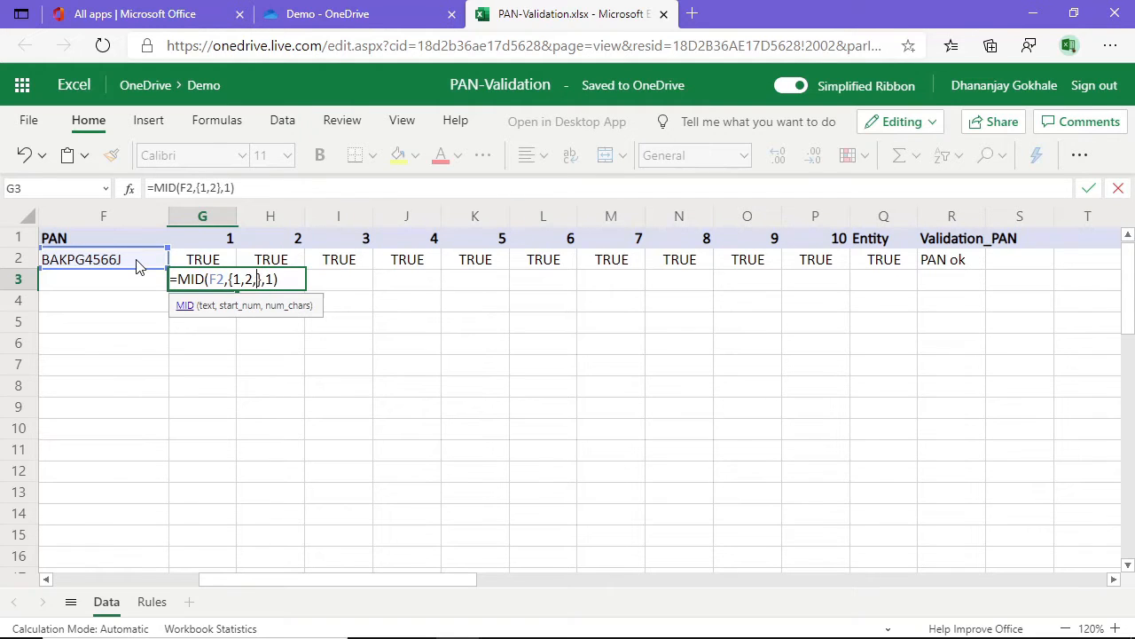
pyautogui.write(',3,4,5')
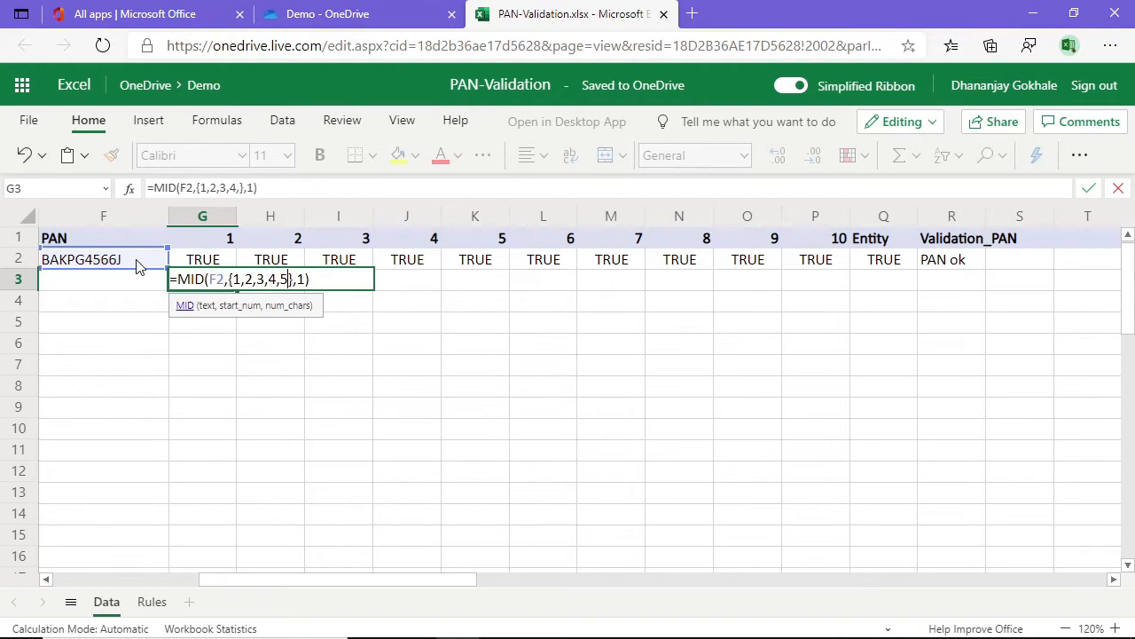
pyautogui.write(',10')
pyautogui.press('Return')
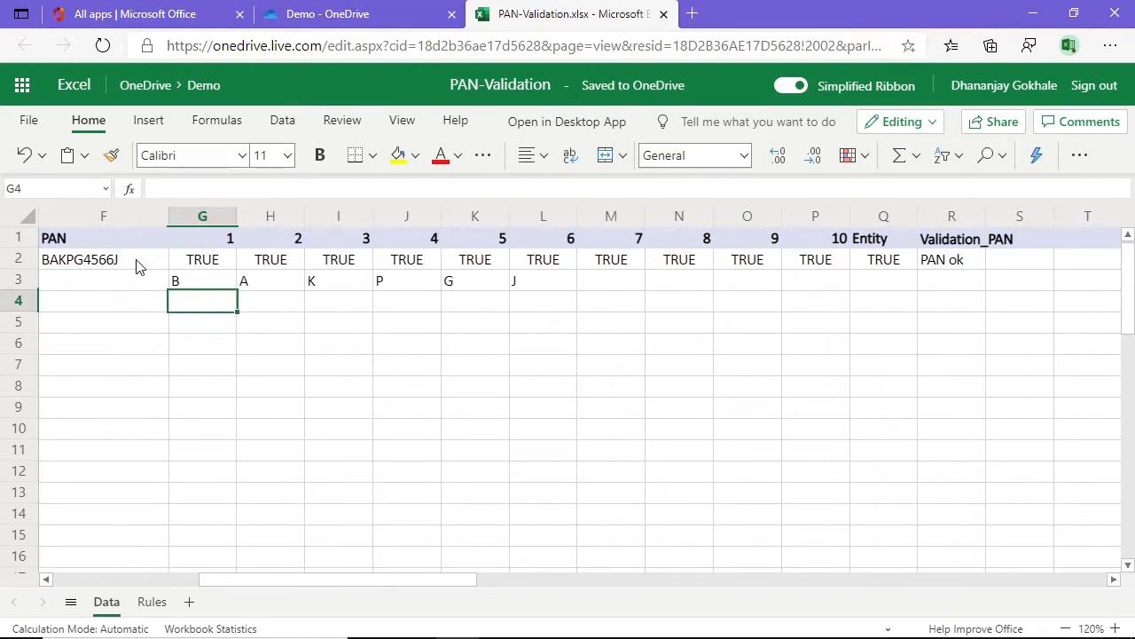
# Examine how the array formula in G3 appears in the neighbouring cells of row 3
pyautogui.click(209, 284)
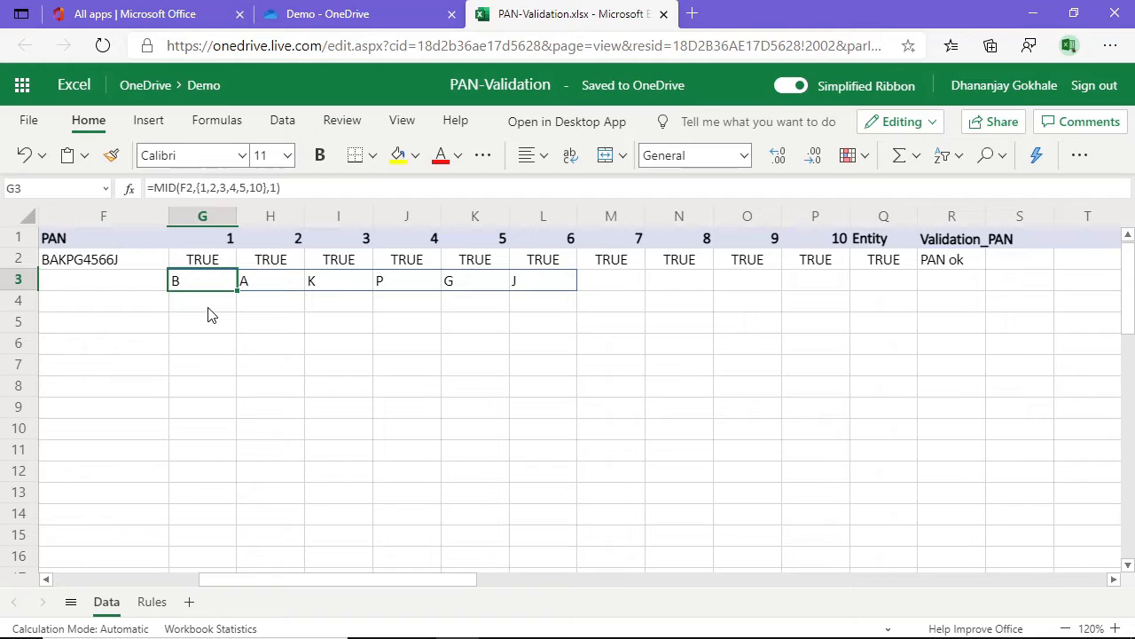
pyautogui.press('Right')
pyautogui.press('Right')
pyautogui.press('Right')
pyautogui.press('Right')
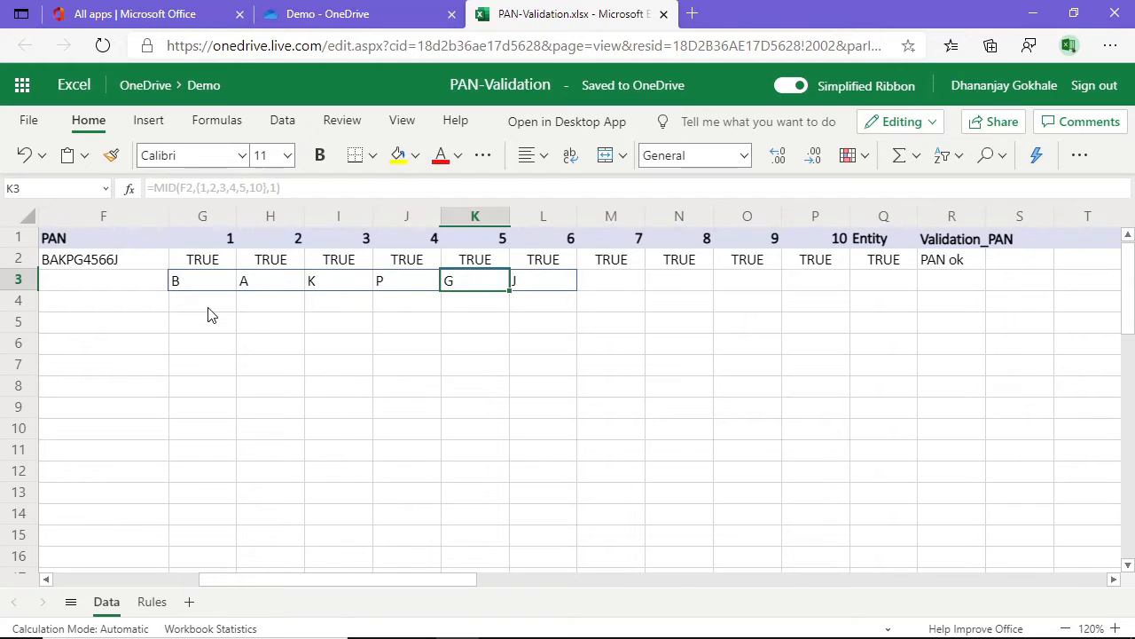
pyautogui.press('Left')
pyautogui.press('Left')
pyautogui.press('Left')
pyautogui.press('Left')
pyautogui.press('Right')
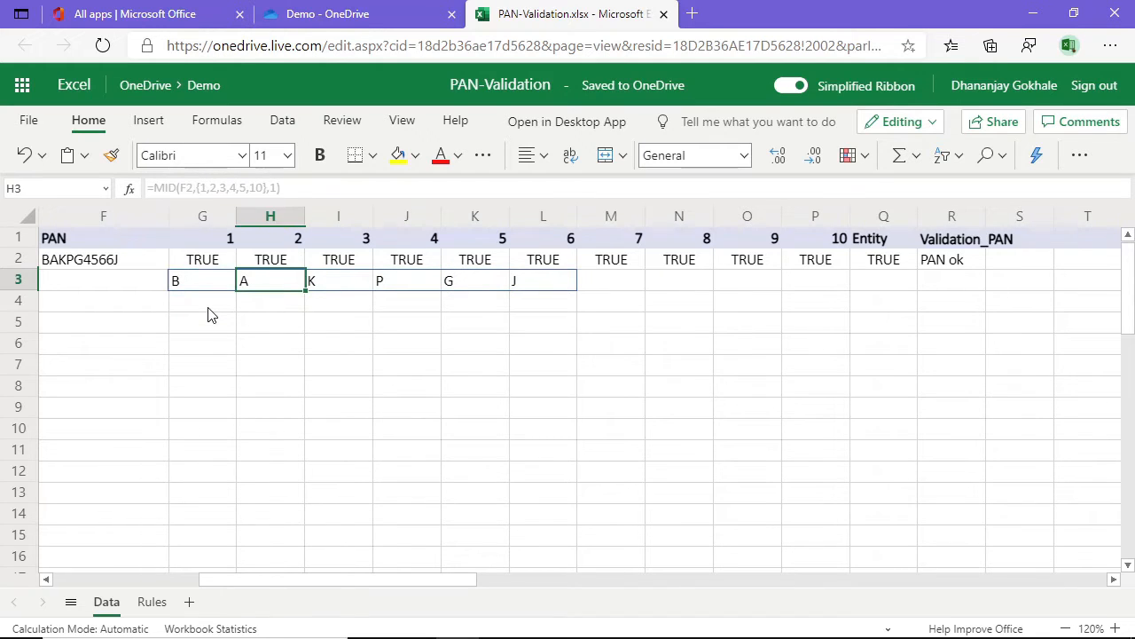
pyautogui.press('Right')
pyautogui.press('Left')
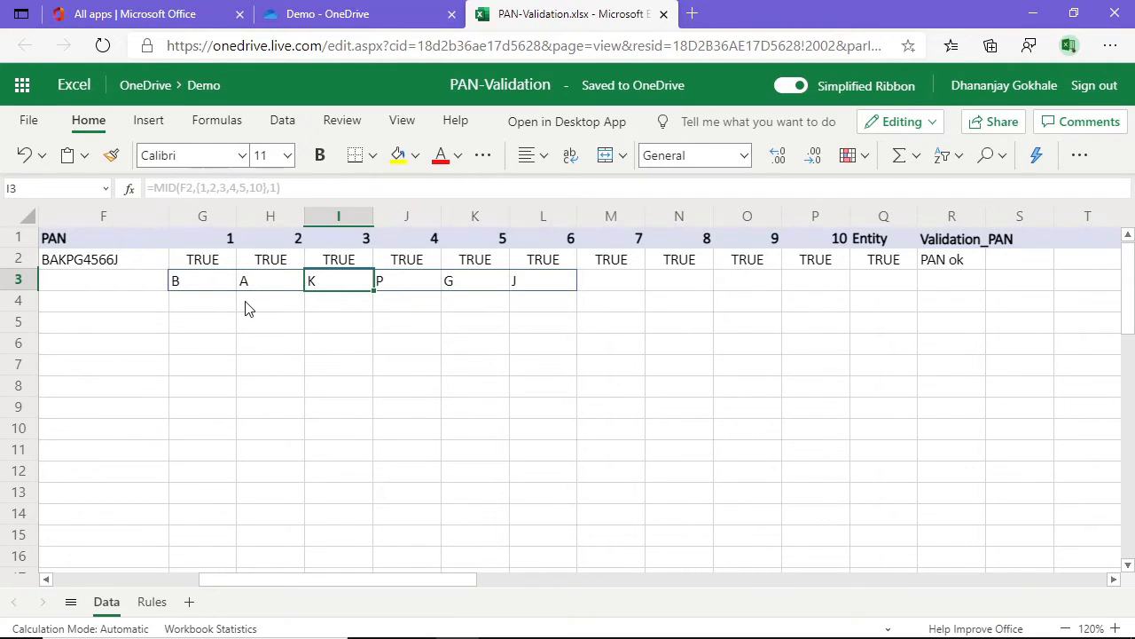
pyautogui.click(212, 286)
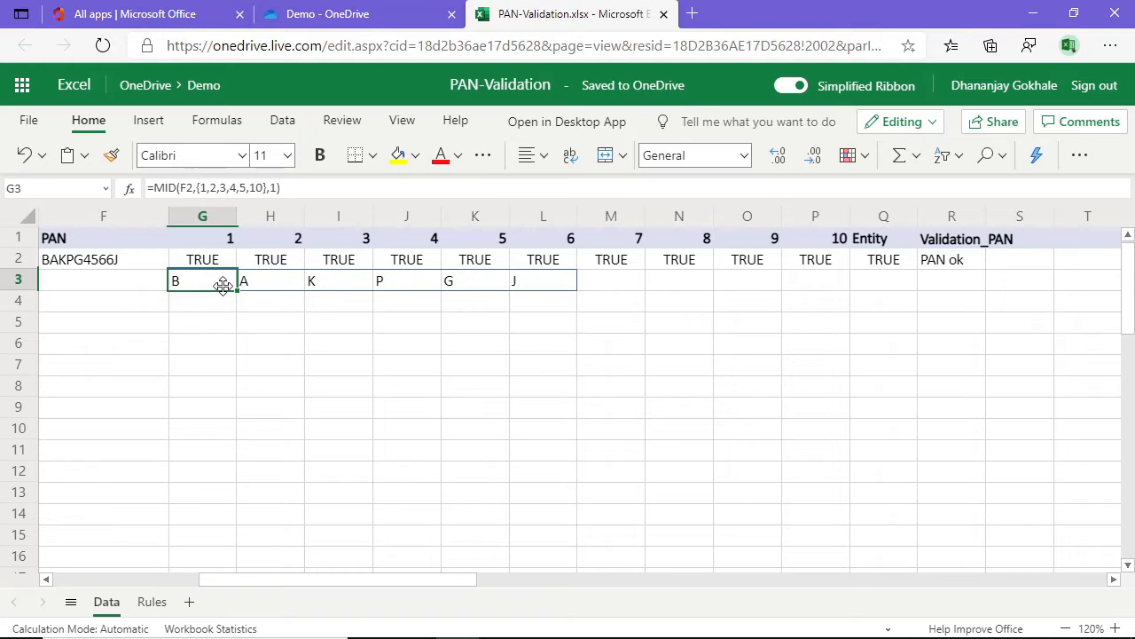
# Block the spill range of the G3 formula by entering X in K3, and clear K3 again
pyautogui.click(454, 289)
pyautogui.write('X')
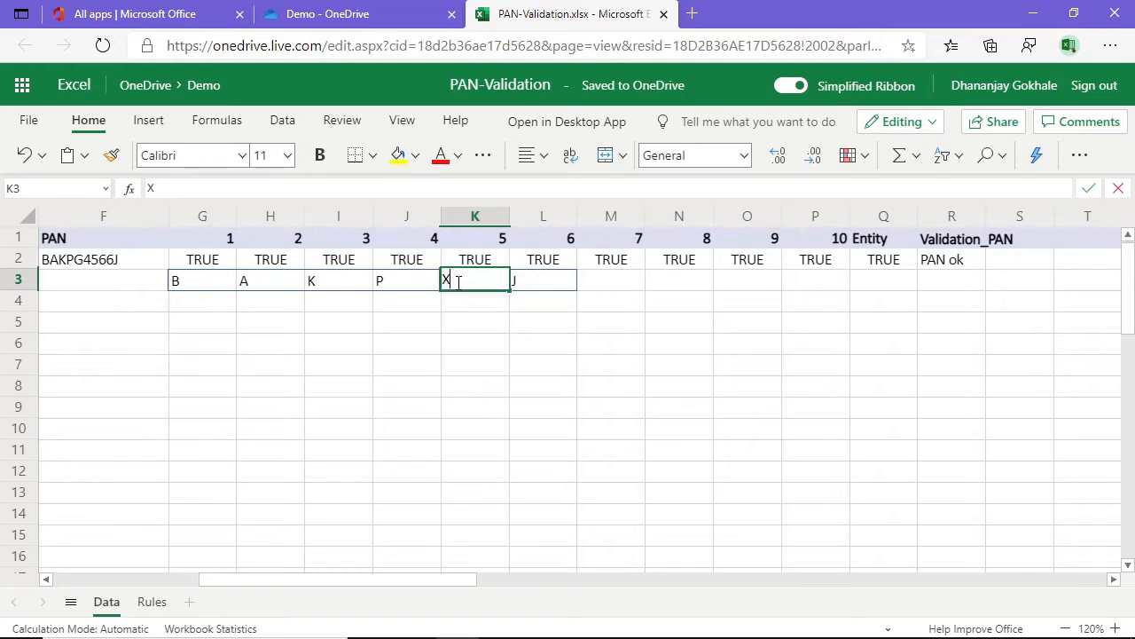
pyautogui.press('Return')
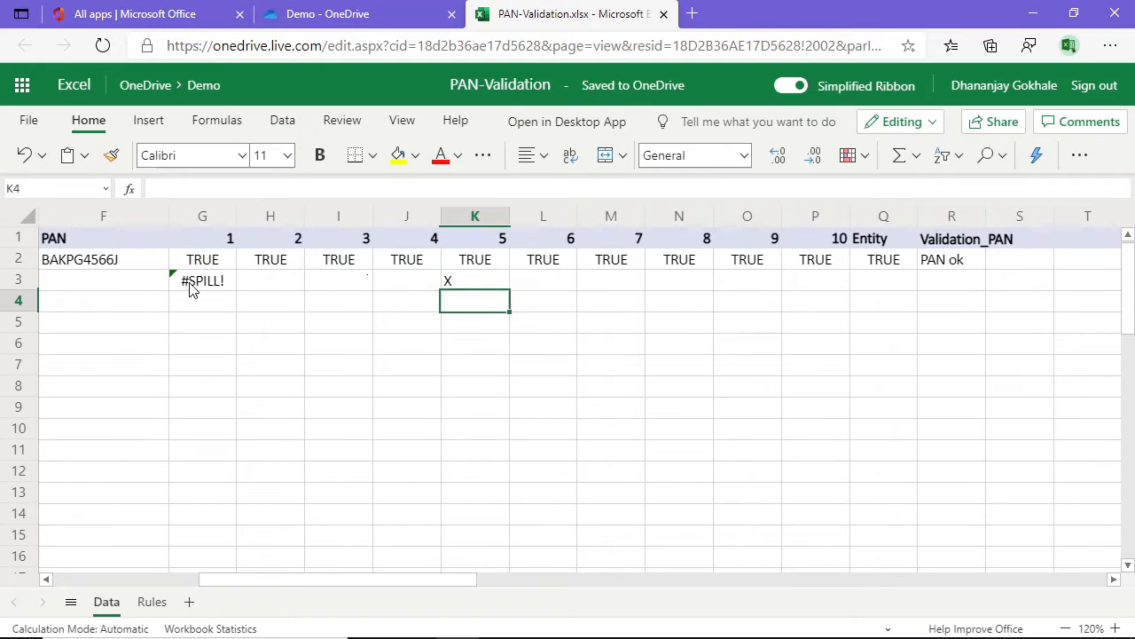
pyautogui.click(188, 284)
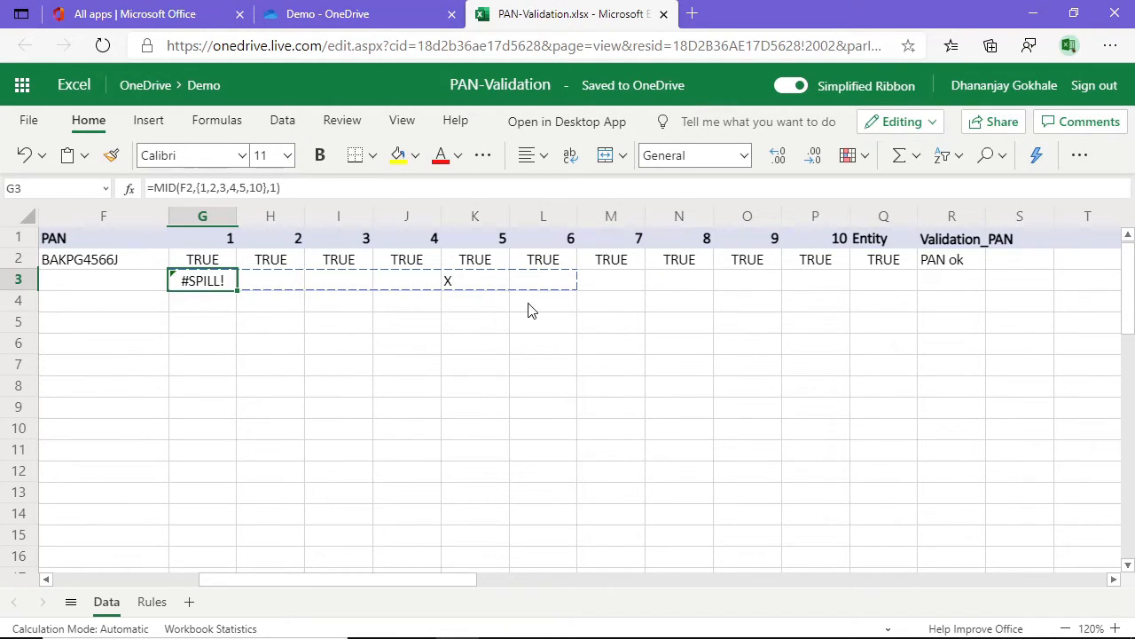
pyautogui.click(457, 285)
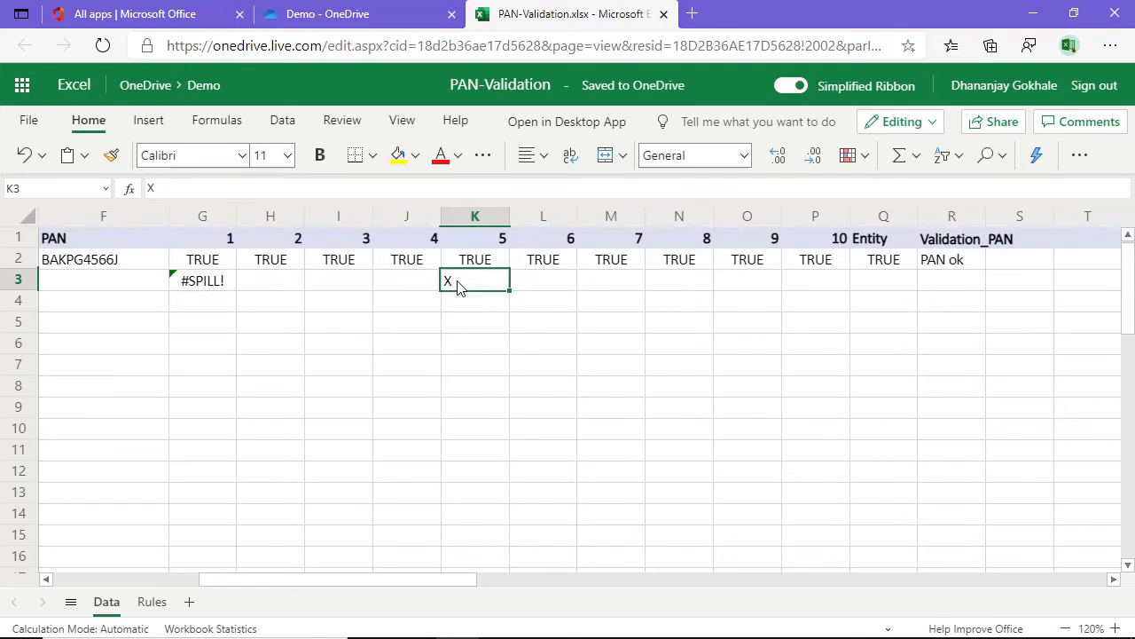
pyautogui.press('Delete')
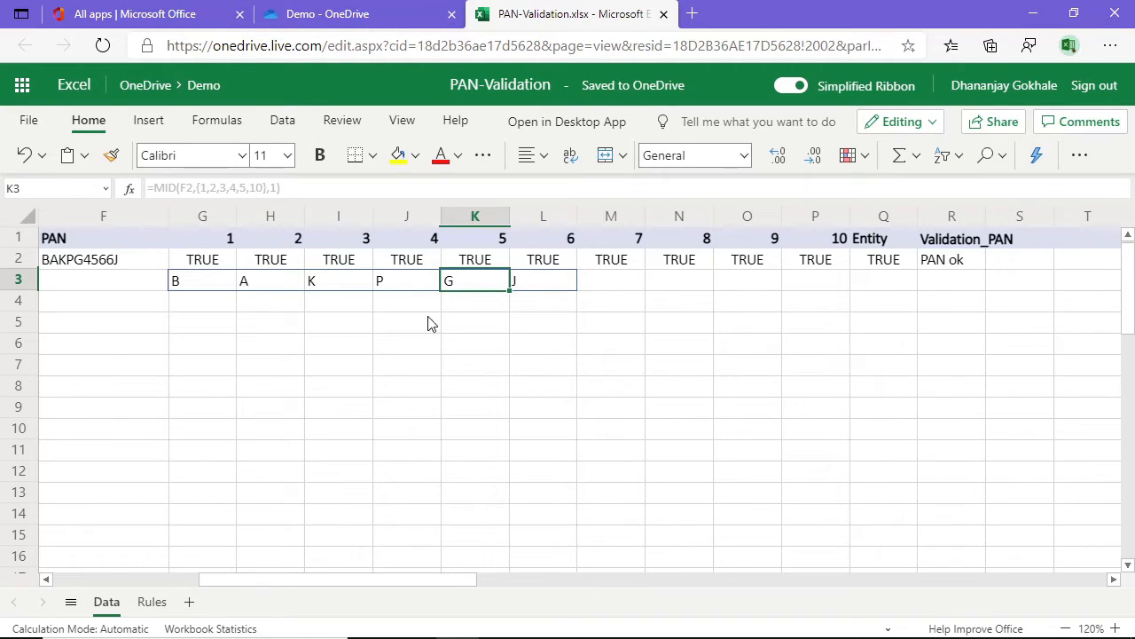
# Wrap the MID formula in G3 in the CODE function, making it =CODE(MID(F2,{1,2,3,4,5,10},1))
pyautogui.click(185, 283)
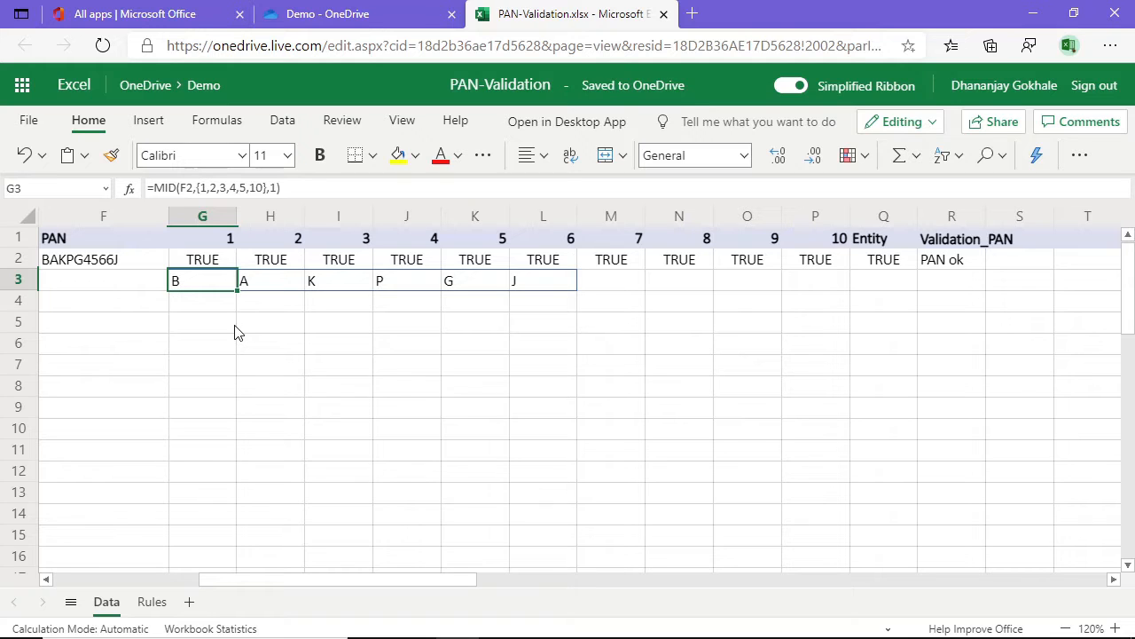
pyautogui.press('F2')
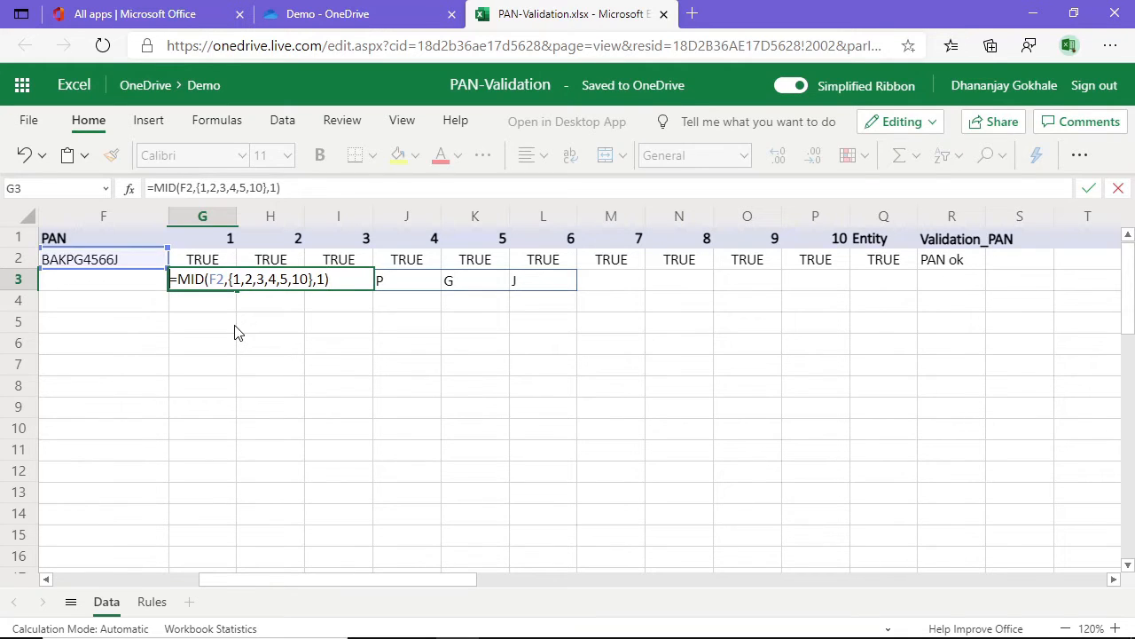
pyautogui.press('Home')
pyautogui.press('Right')
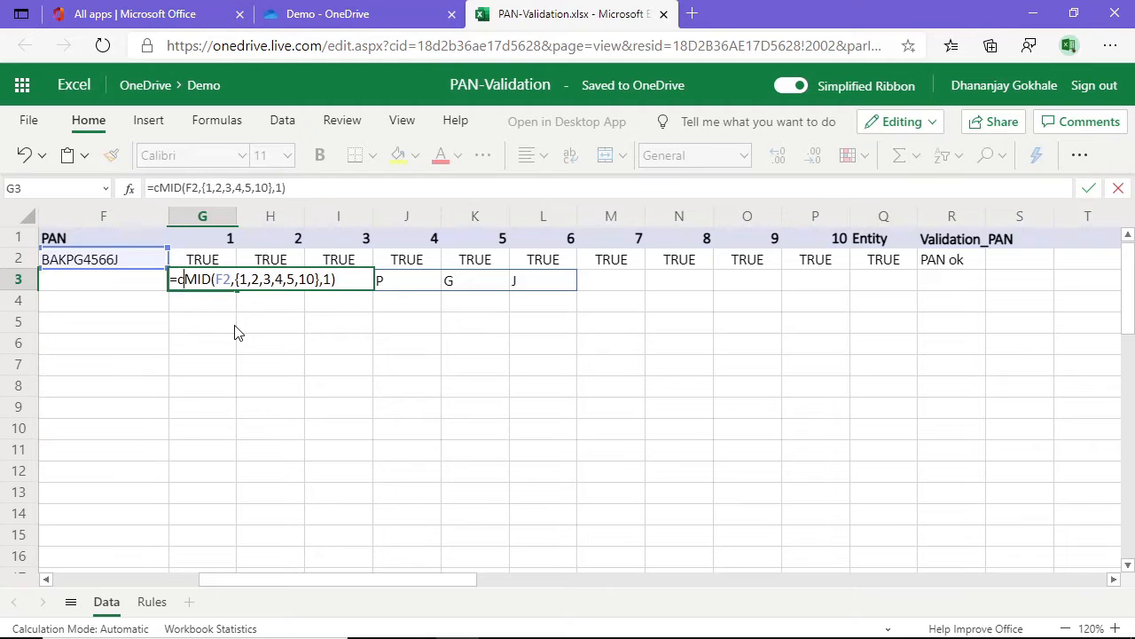
pyautogui.write('CODE')
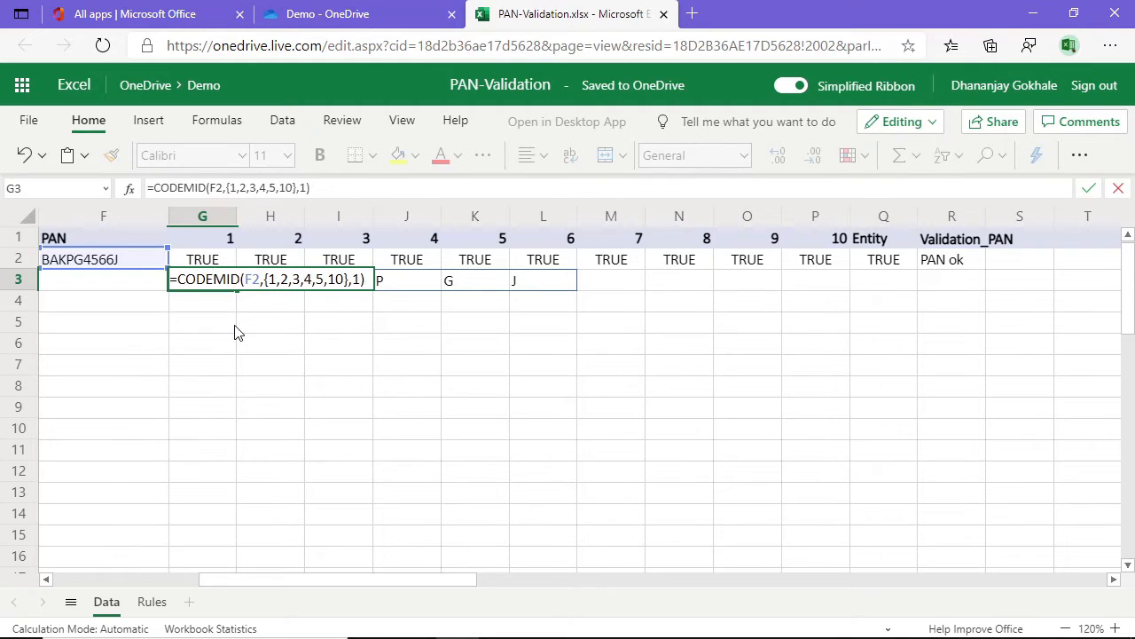
pyautogui.write('(')
pyautogui.press('Right')
pyautogui.press('Right')
pyautogui.press('Right')
pyautogui.press('Right')
pyautogui.press('Right')
pyautogui.press('Right')
pyautogui.press('Right')
pyautogui.press('Right')
pyautogui.press('Right')
pyautogui.press('Right')
pyautogui.press('Right')
pyautogui.press('Right')
pyautogui.press('Right')
pyautogui.press('Right')
pyautogui.press('Right')
pyautogui.press('Right')
pyautogui.press('Right')
pyautogui.press('Right')
pyautogui.press('Right')
pyautogui.press('Right')
pyautogui.write(')')
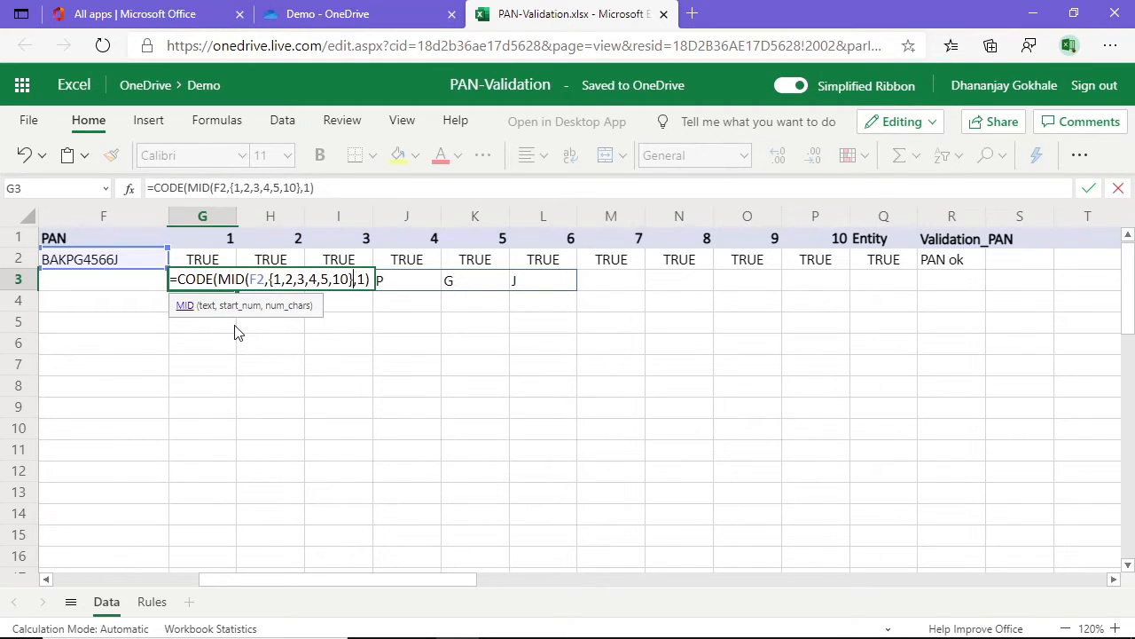
pyautogui.press('Right')
pyautogui.press('Right')
pyautogui.press('Right')
pyautogui.write(')')
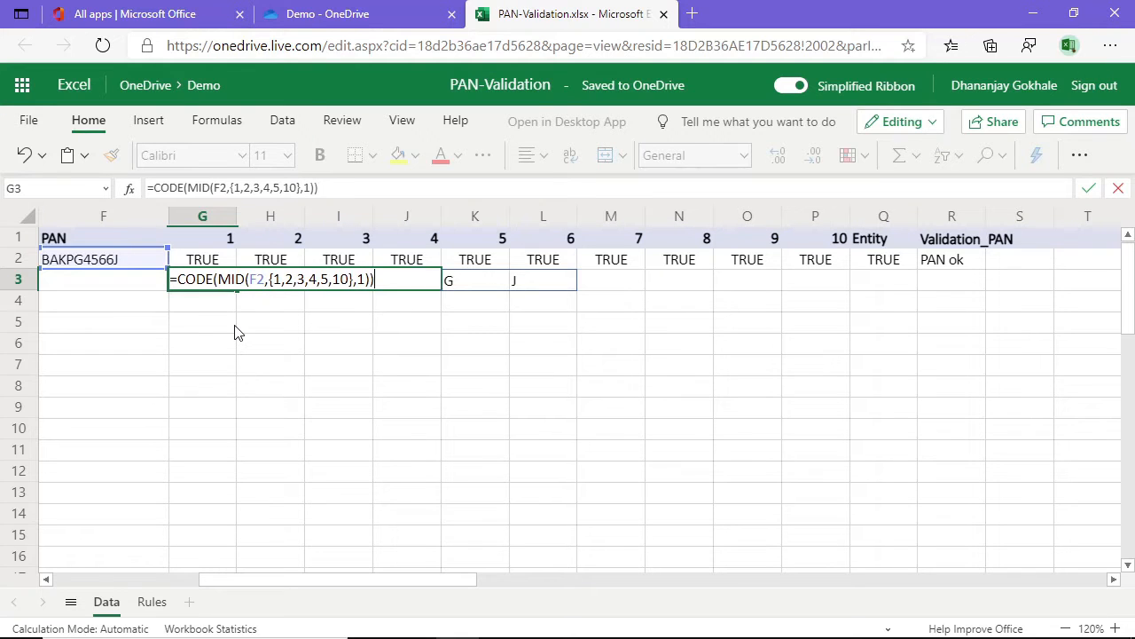
pyautogui.press('Return')
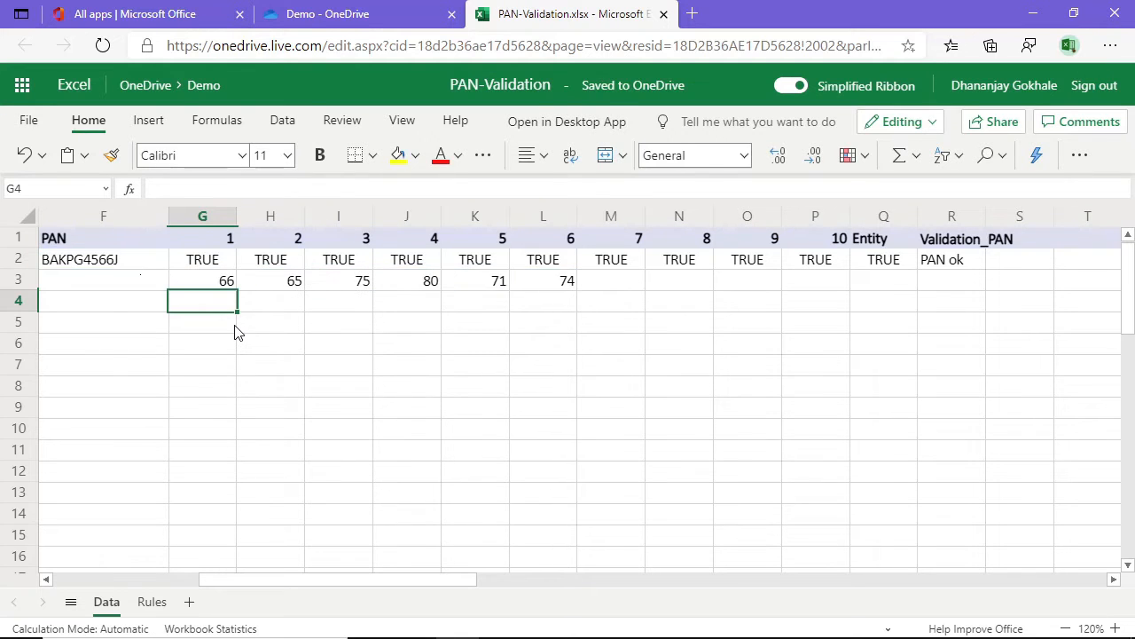
pyautogui.press('Up')
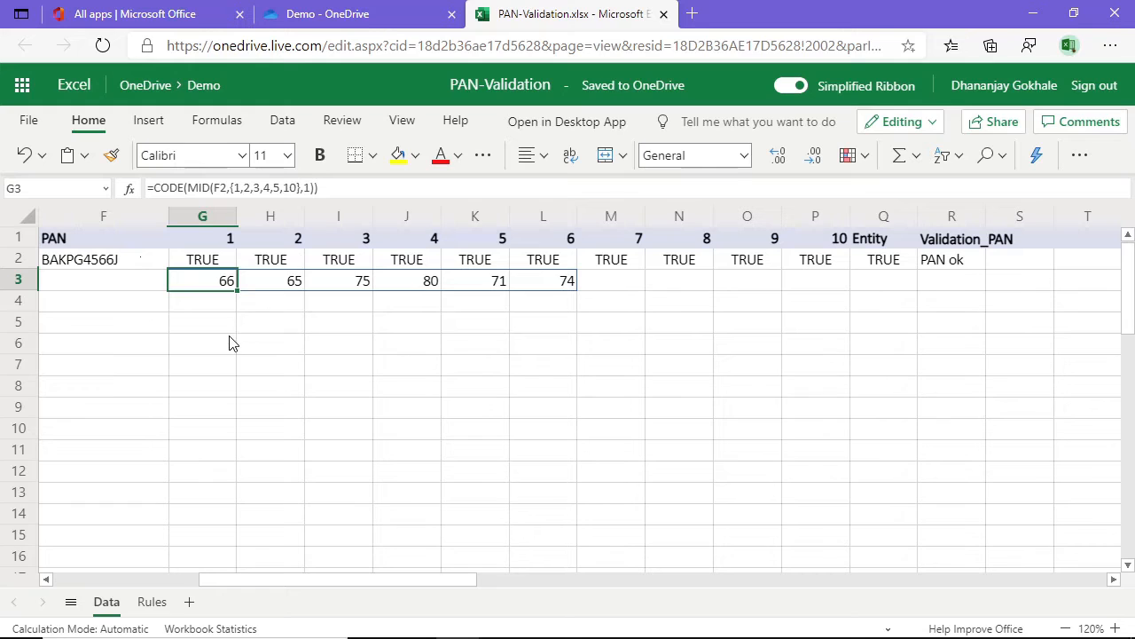
pyautogui.click(212, 264)
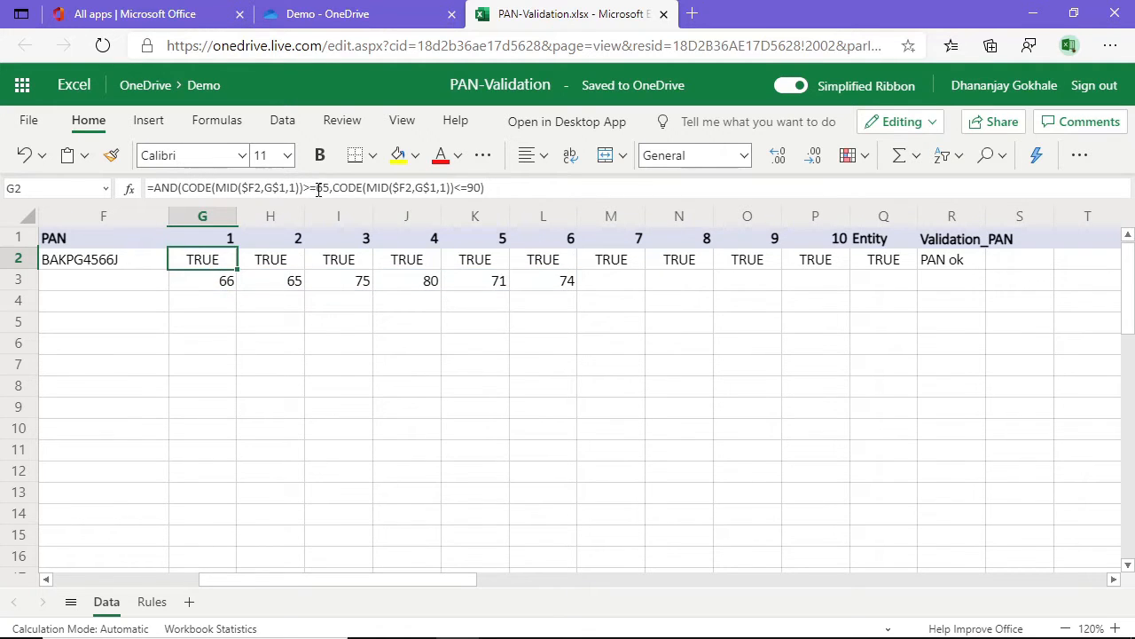
pyautogui.press('Down')
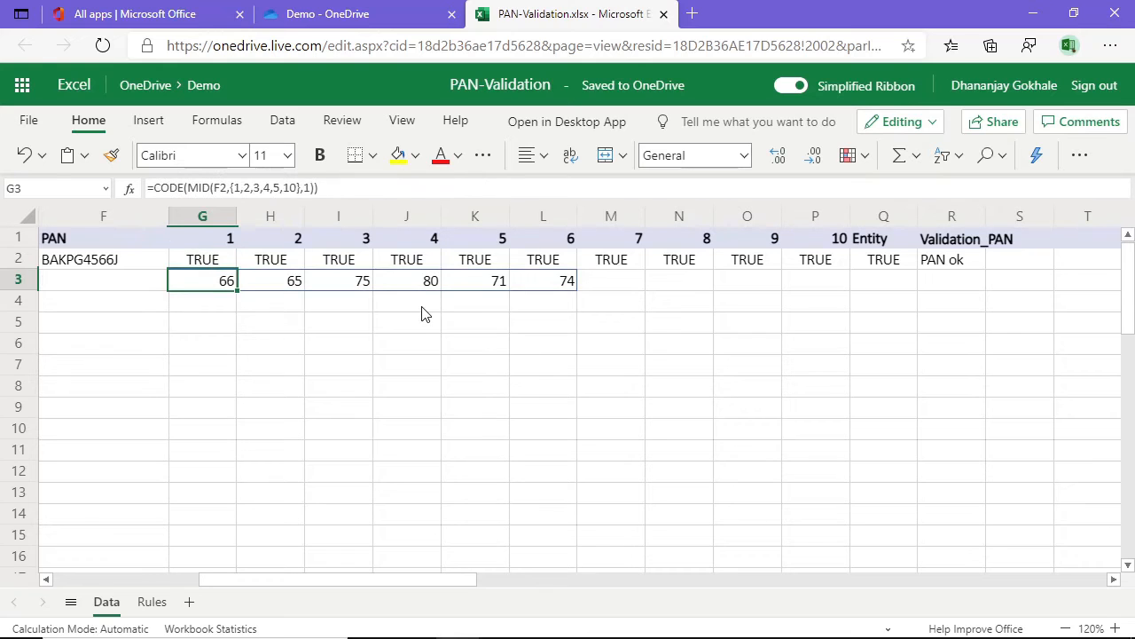
pyautogui.press('F2')
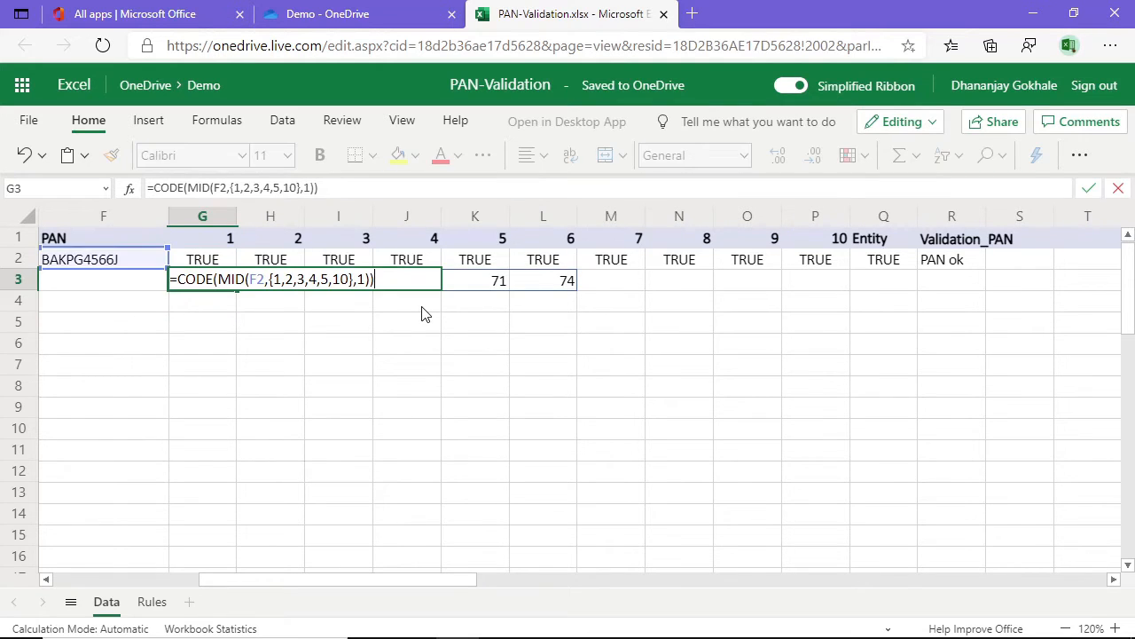
pyautogui.write('AND')
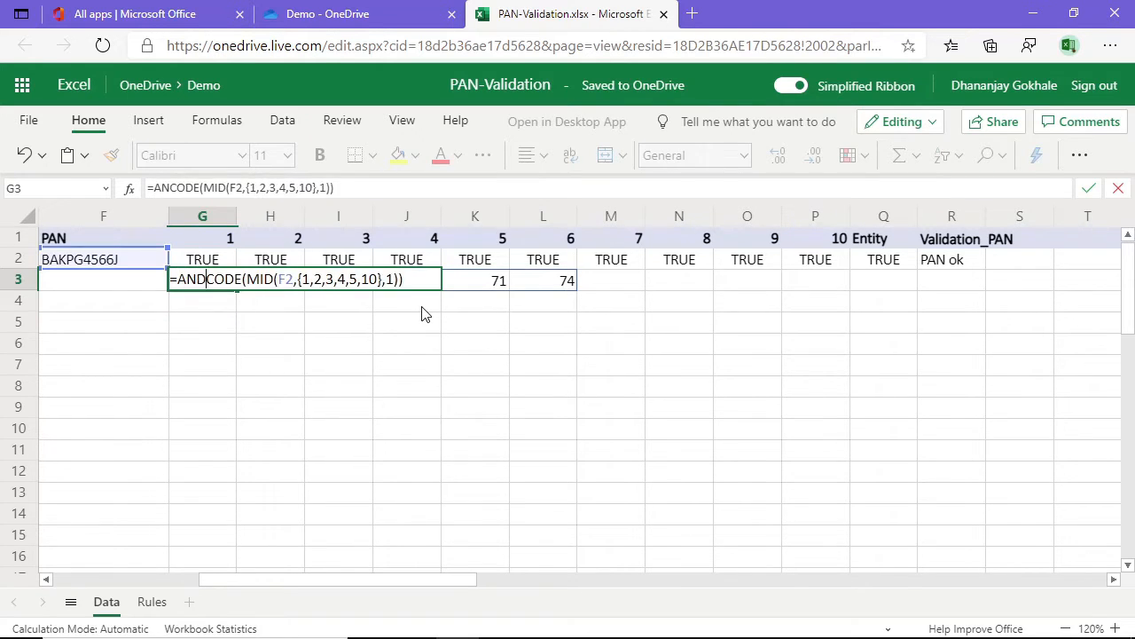
pyautogui.press('BackSpace')
pyautogui.press('BackSpace')
pyautogui.press('BackSpace')
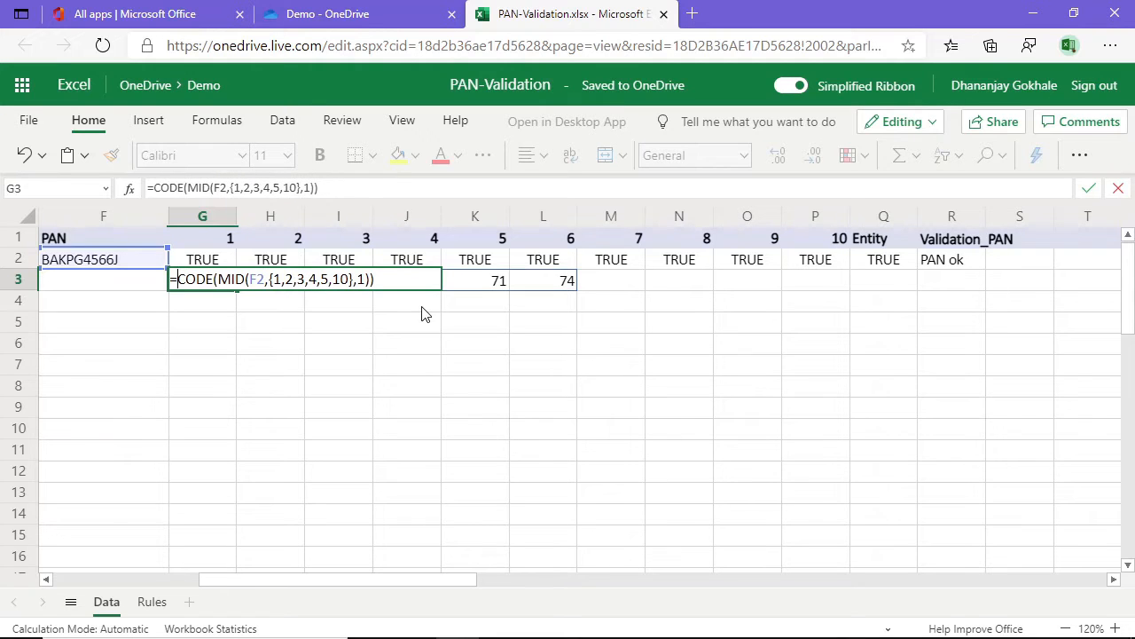
# Append the lower limit test >=65 to the G3 formula, making it =CODE(MID(F2,{1,2,3,4,5,10},1))>=65
pyautogui.press('End')
pyautogui.write('>=65')
pyautogui.press('Return')
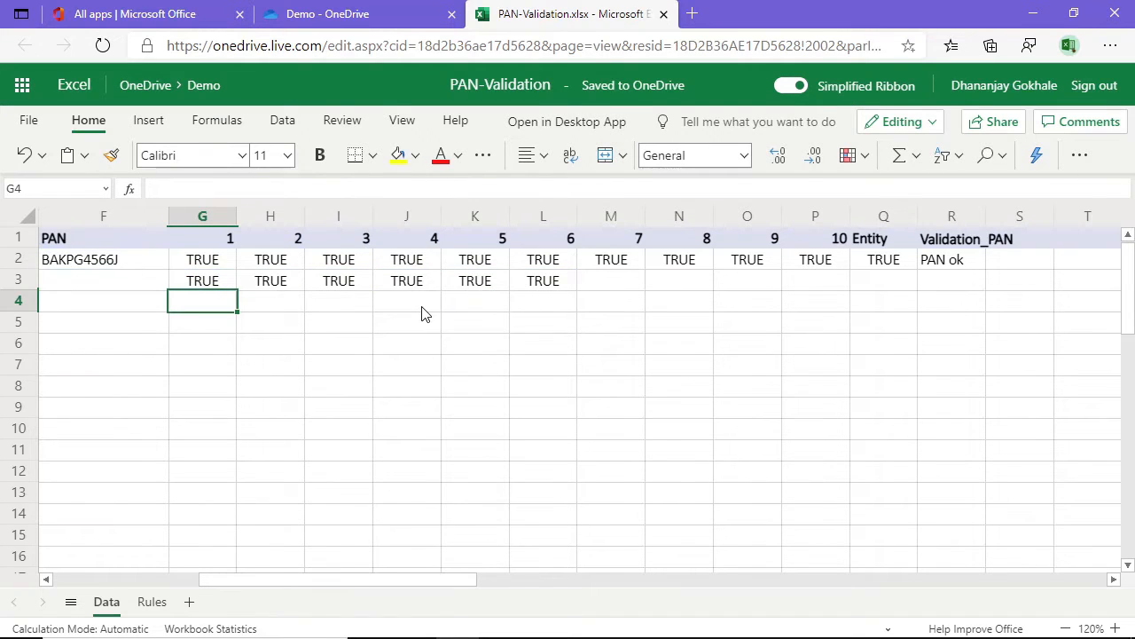
# Replace the first letter of the PAN in F2 with the digit 3 to test the validation
pyautogui.press('Up')
pyautogui.press('Up')
pyautogui.press('Down')
pyautogui.press('Up')
pyautogui.press('Left')
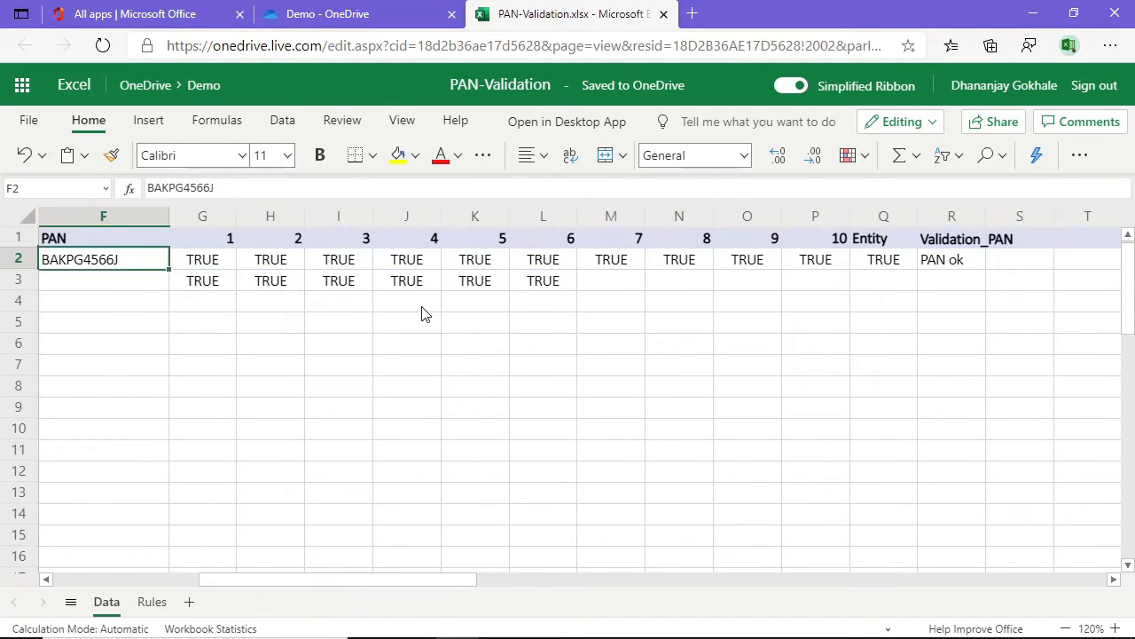
pyautogui.press('F2')
pyautogui.press('Right')
pyautogui.hotkey('shift', 'Left')
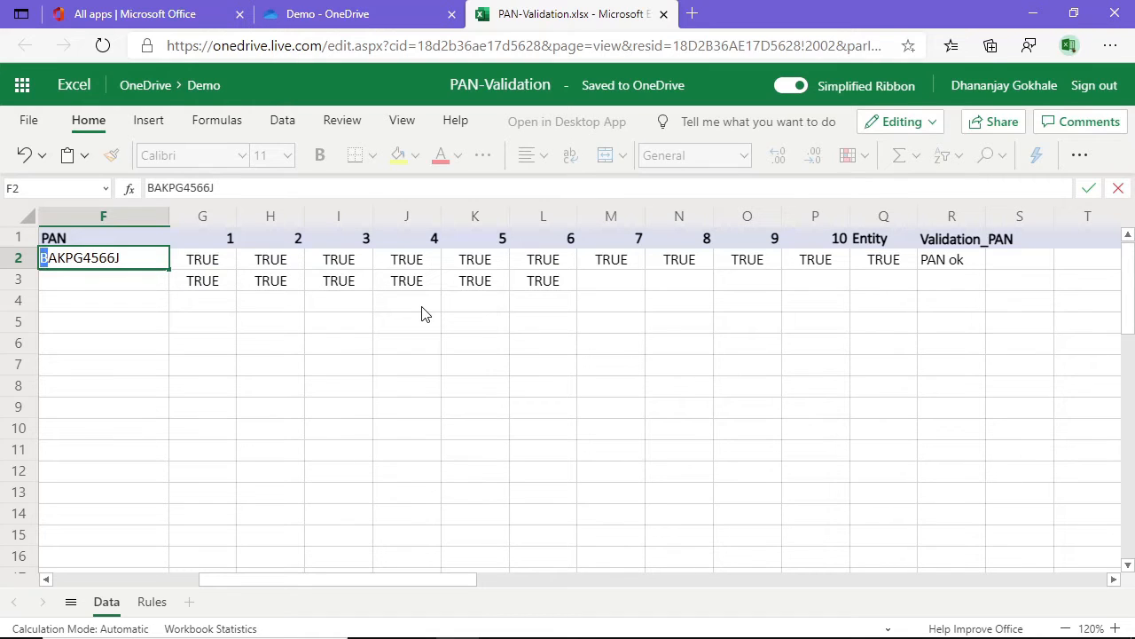
pyautogui.write('3')
pyautogui.press('Return')
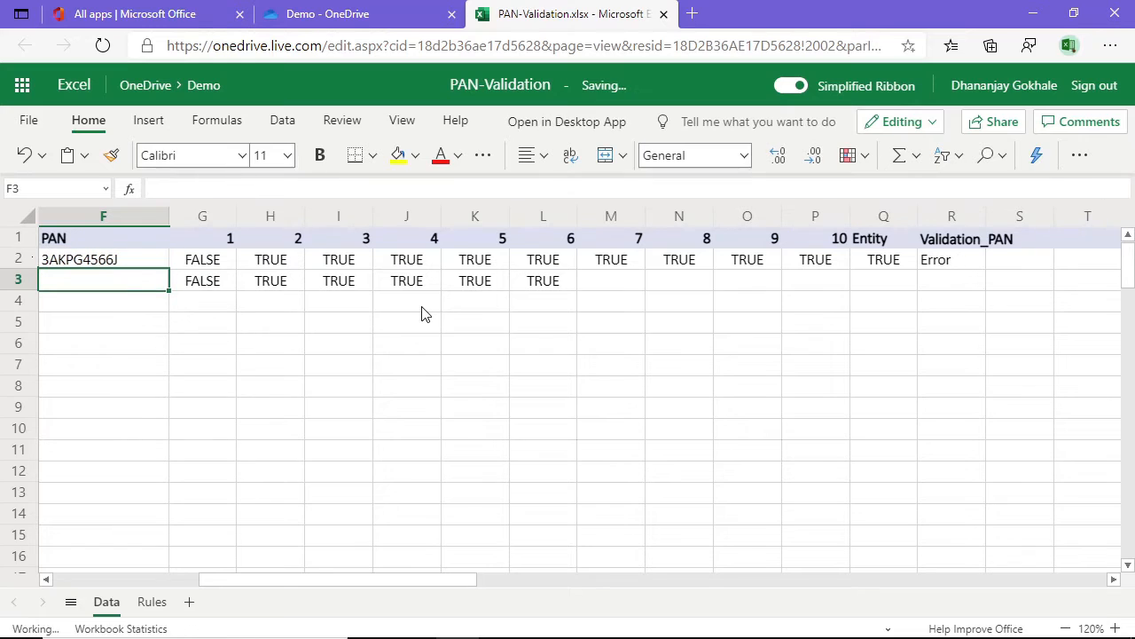
# Check the G3 result and undo the change to the PAN's first character in F2
pyautogui.press('Right')
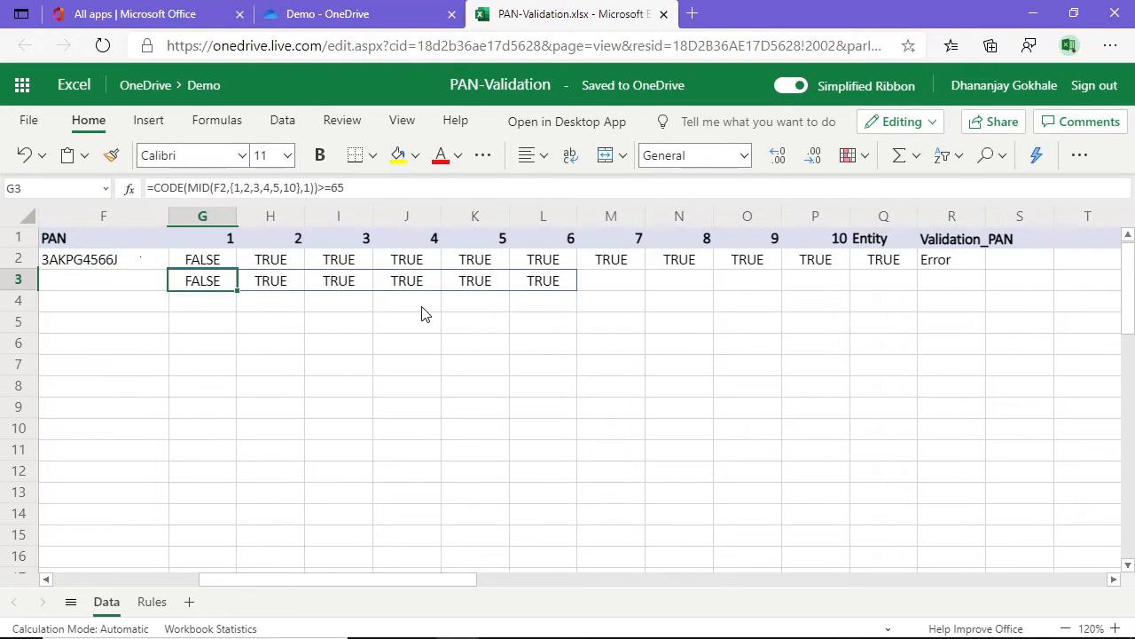
pyautogui.press('Left')
pyautogui.press('Up')
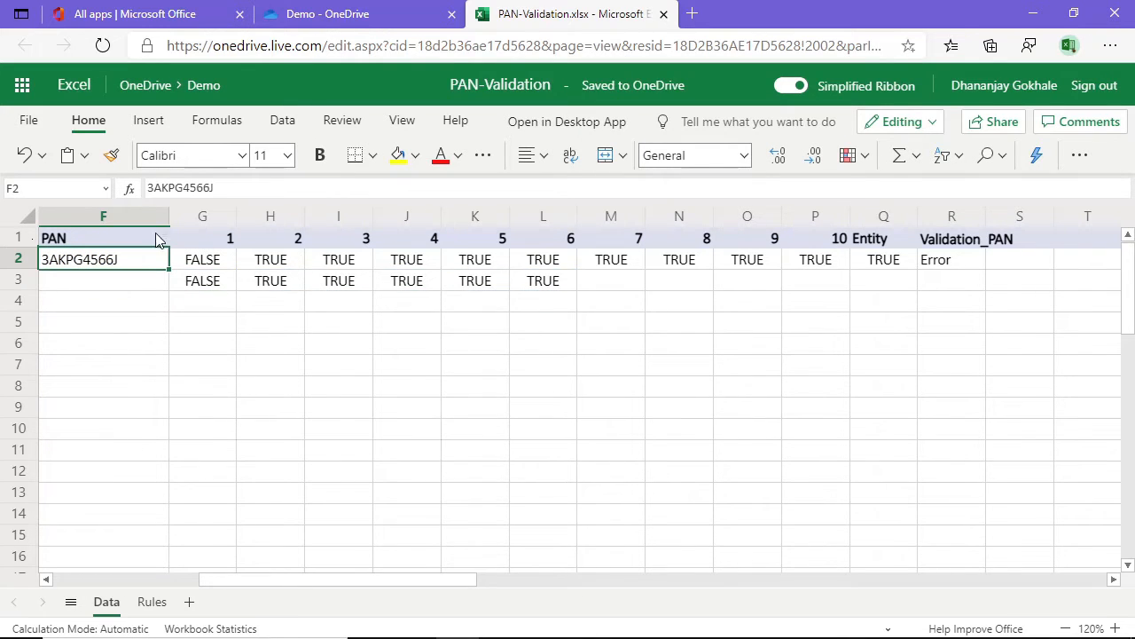
pyautogui.click(18, 155)
pyautogui.click(199, 289)
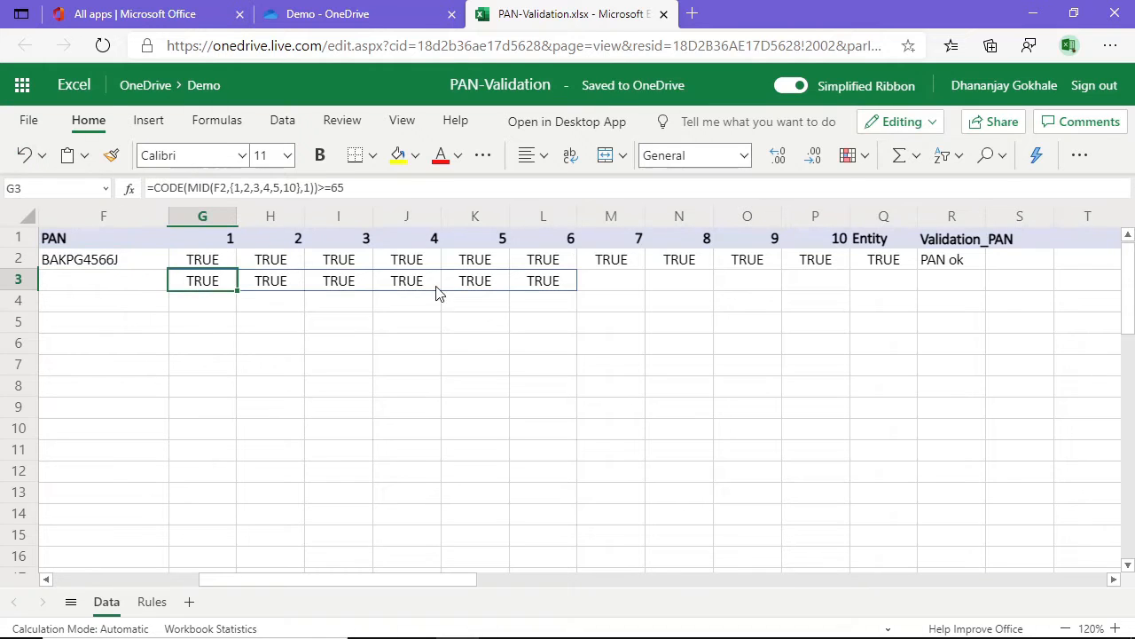
pyautogui.press('F2')
pyautogui.hotkey('shift', 'Home')
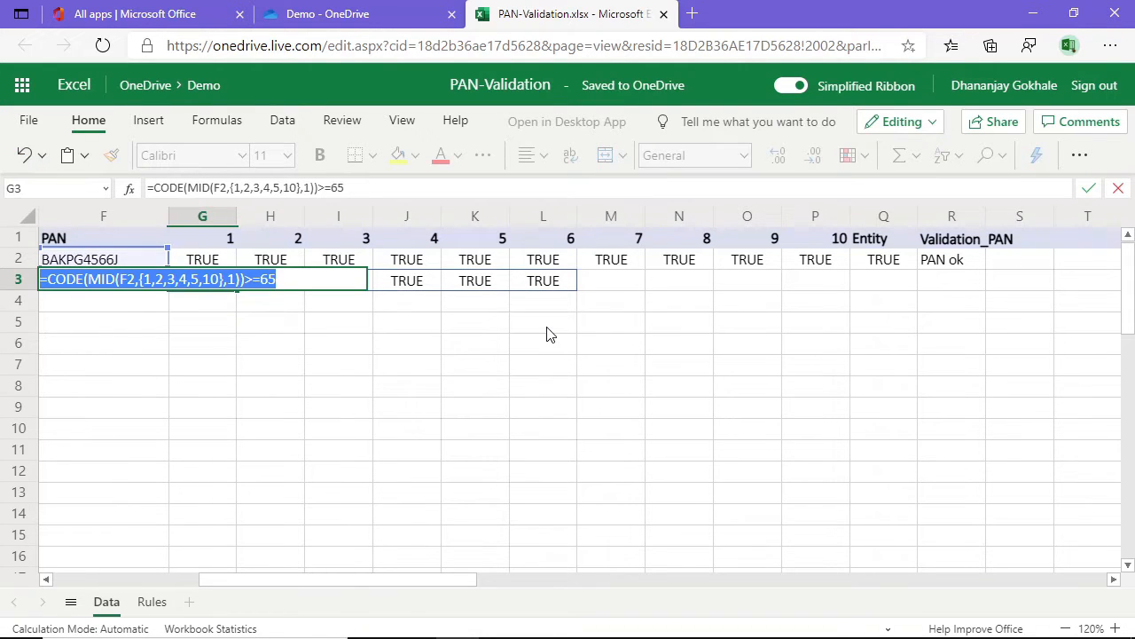
pyautogui.hotkey('shift', 'Right')
pyautogui.press('Escape')
# Copy the full formula text of G3 into G4 with its F2 reference kept as it is
pyautogui.press('F2')
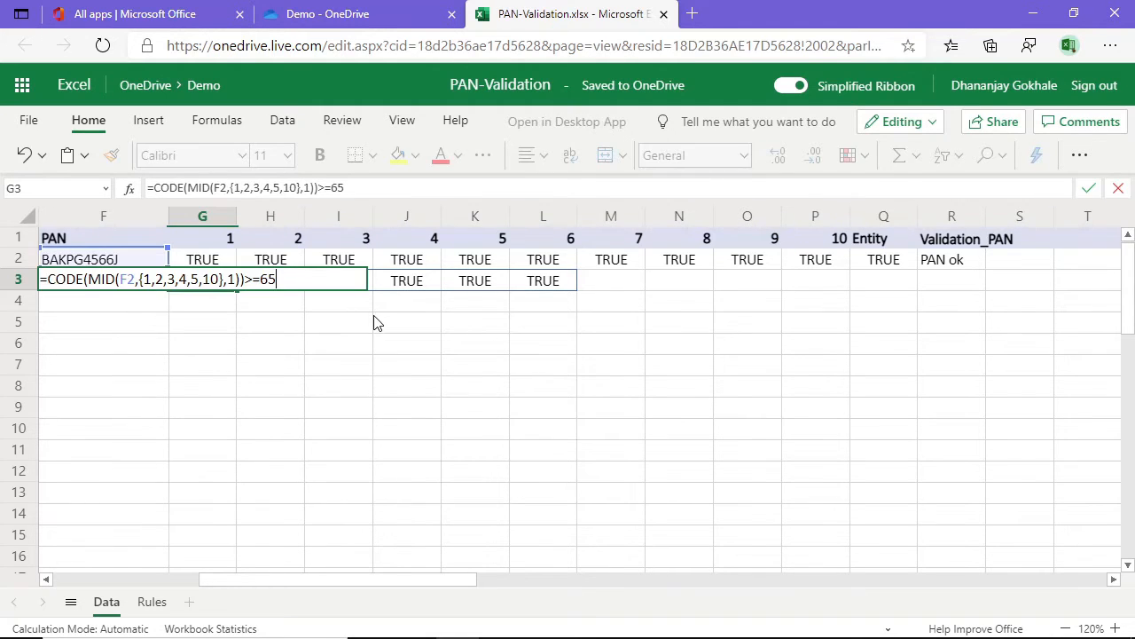
pyautogui.hotkey('shift', 'Home')
pyautogui.hotkey('ctrl', 'c')
pyautogui.press('Escape')
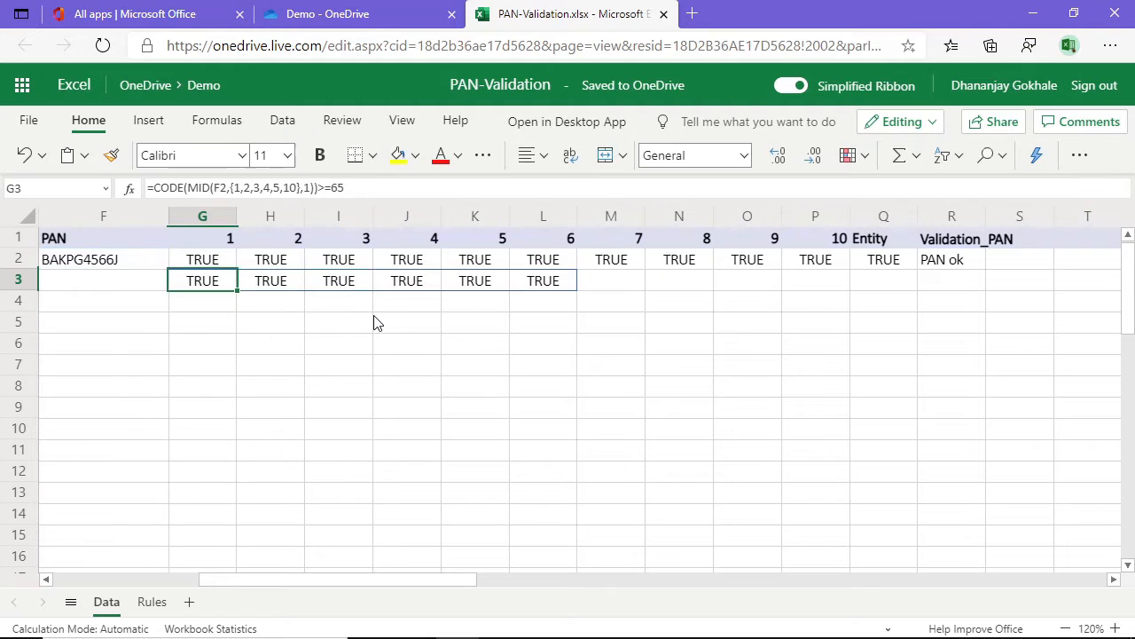
pyautogui.press('Down')
pyautogui.press('F2')
pyautogui.hotkey('ctrl', 'v')
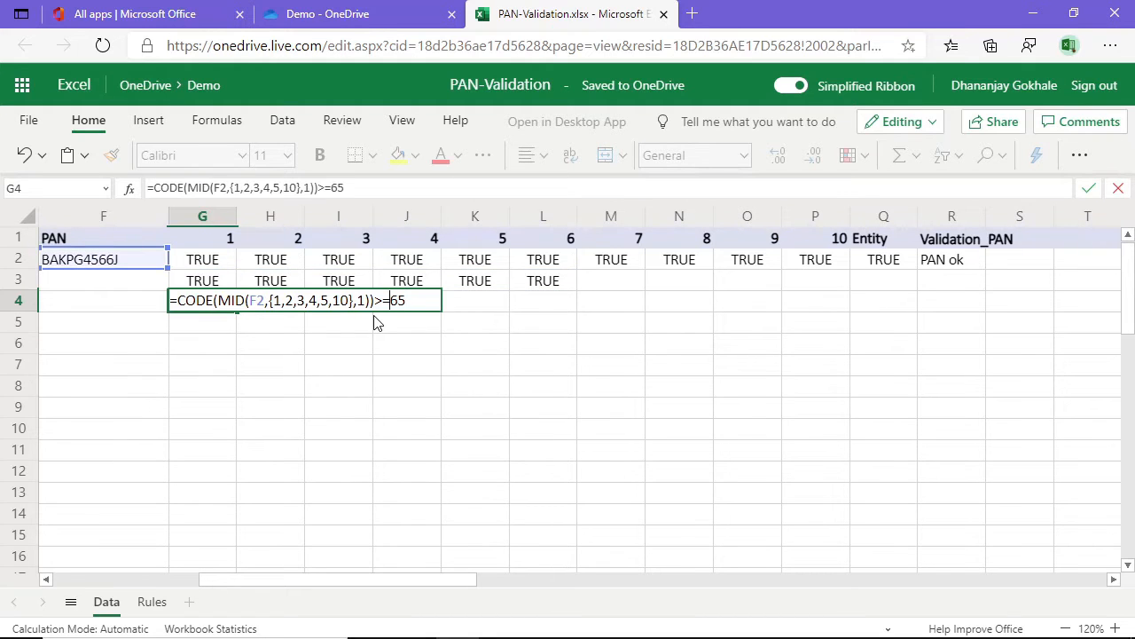
# Change the comparison in G4 to the upper limit, making the formula =CODE(MID(F2,{1,2,3,4,5,10},1))<=90
pyautogui.press('Left')
pyautogui.press('BackSpace')
pyautogui.write('<')
pyautogui.press('End')
pyautogui.hotkey('shift', 'Left')
pyautogui.hotkey('shift', 'Left')
pyautogui.write('90')
pyautogui.press('Return')
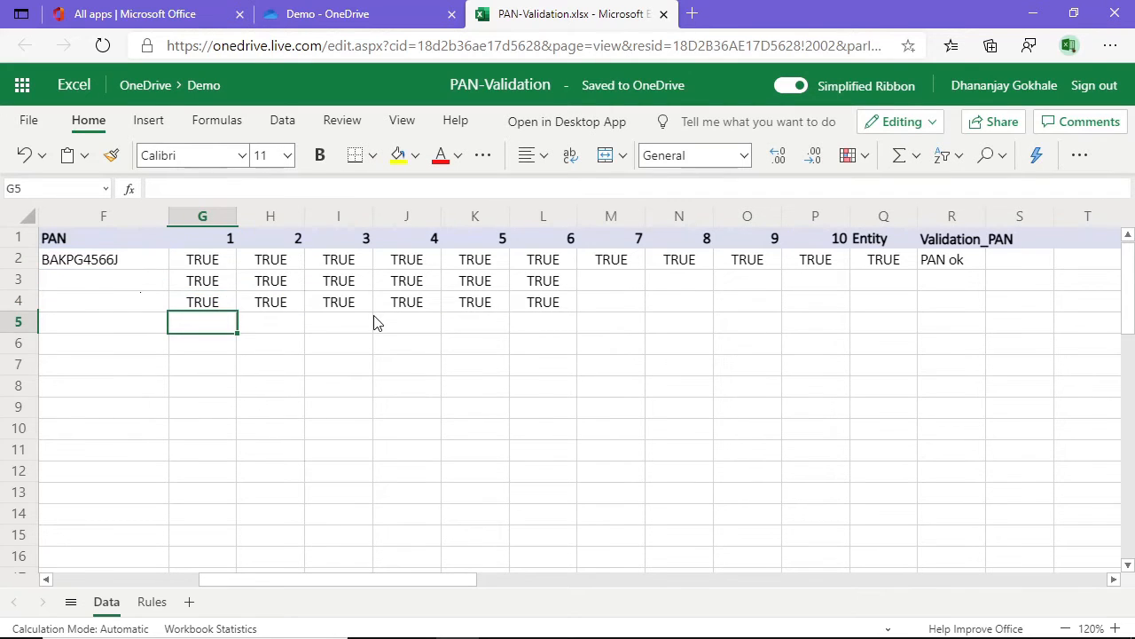
pyautogui.press('Up')
pyautogui.press('Up')
pyautogui.press('Up')
pyautogui.press('Left')
pyautogui.press('F2')
pyautogui.press('Home')
pyautogui.press('Right')
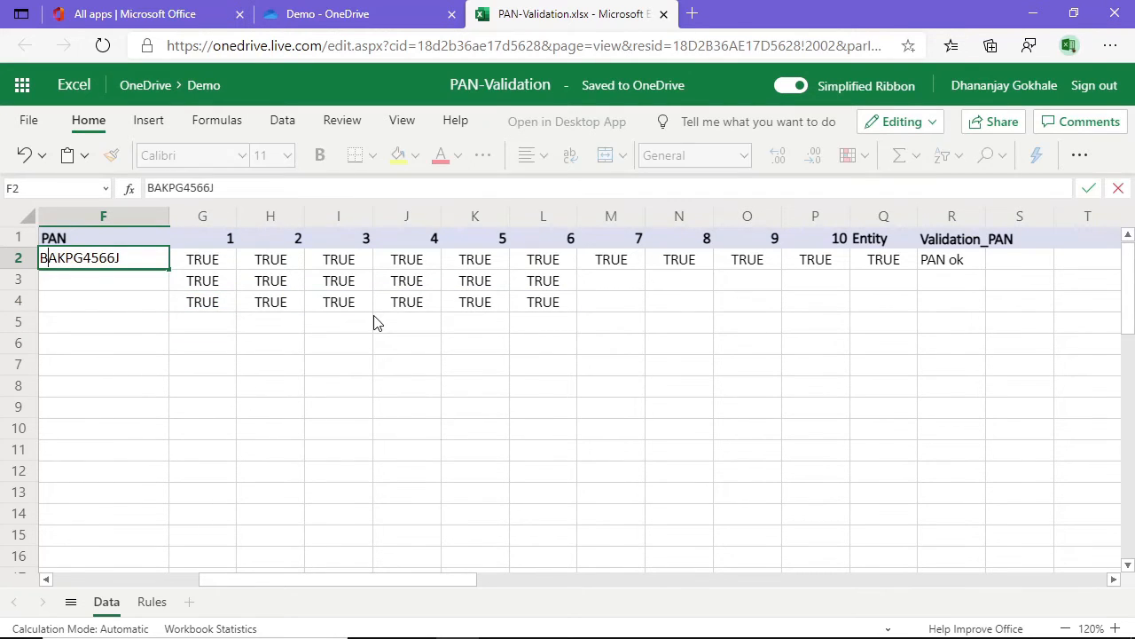
pyautogui.press('Escape')
# Replace the second letter of the PAN in F2 with a lowercase e to test both limit formulas
pyautogui.press('Down')
pyautogui.press('Right')
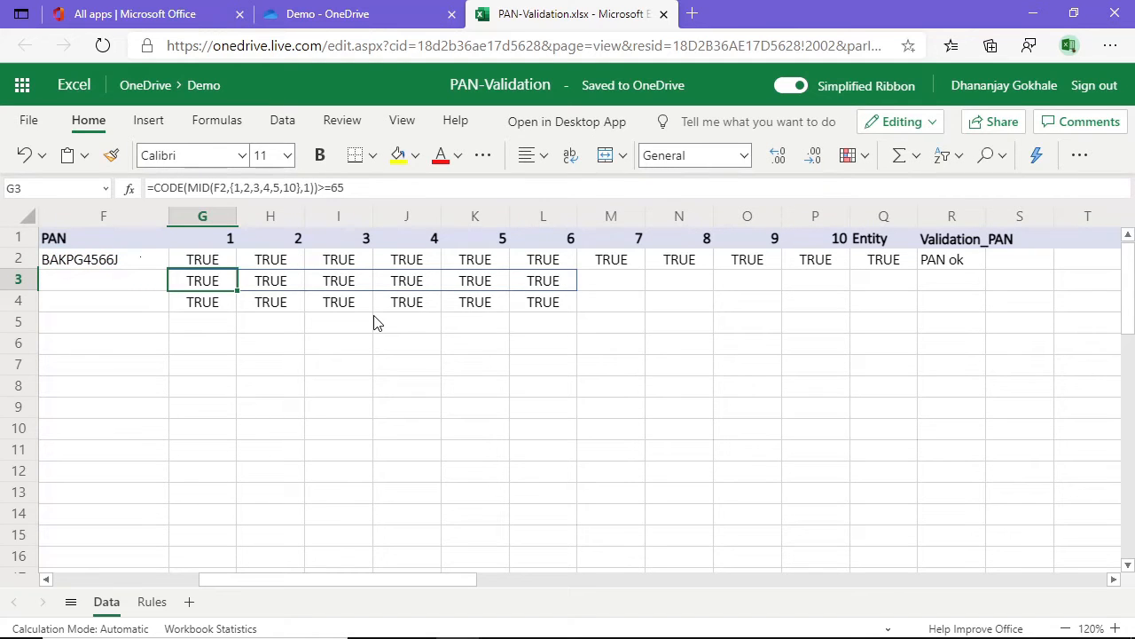
pyautogui.press('Down')
pyautogui.press('Up')
pyautogui.press('Up')
pyautogui.press('Left')
pyautogui.press('F2')
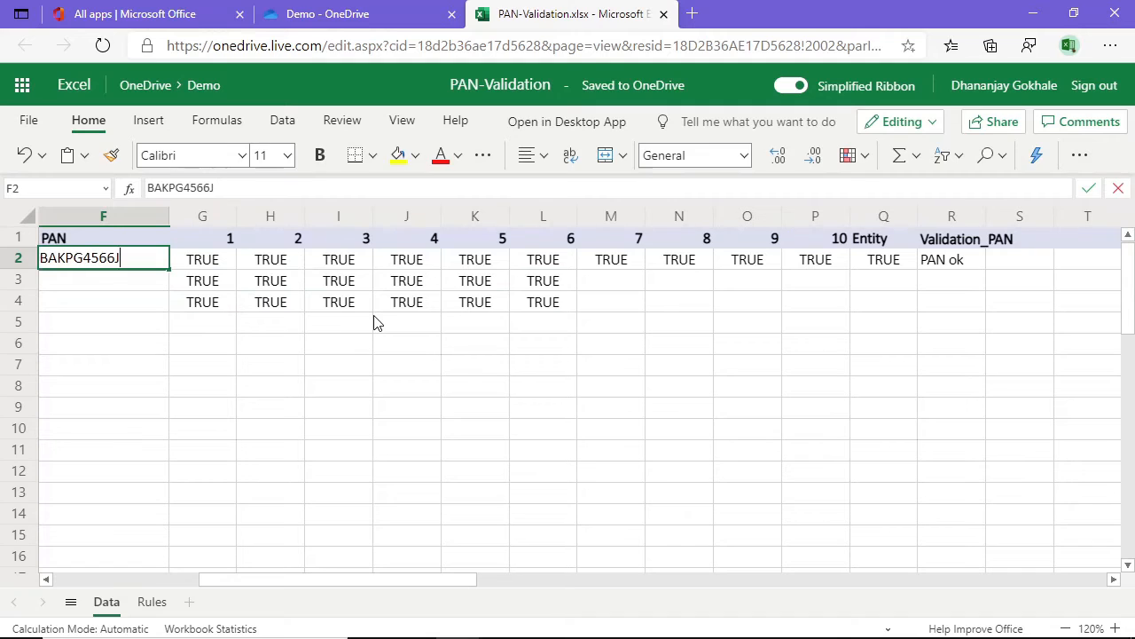
pyautogui.press('Right')
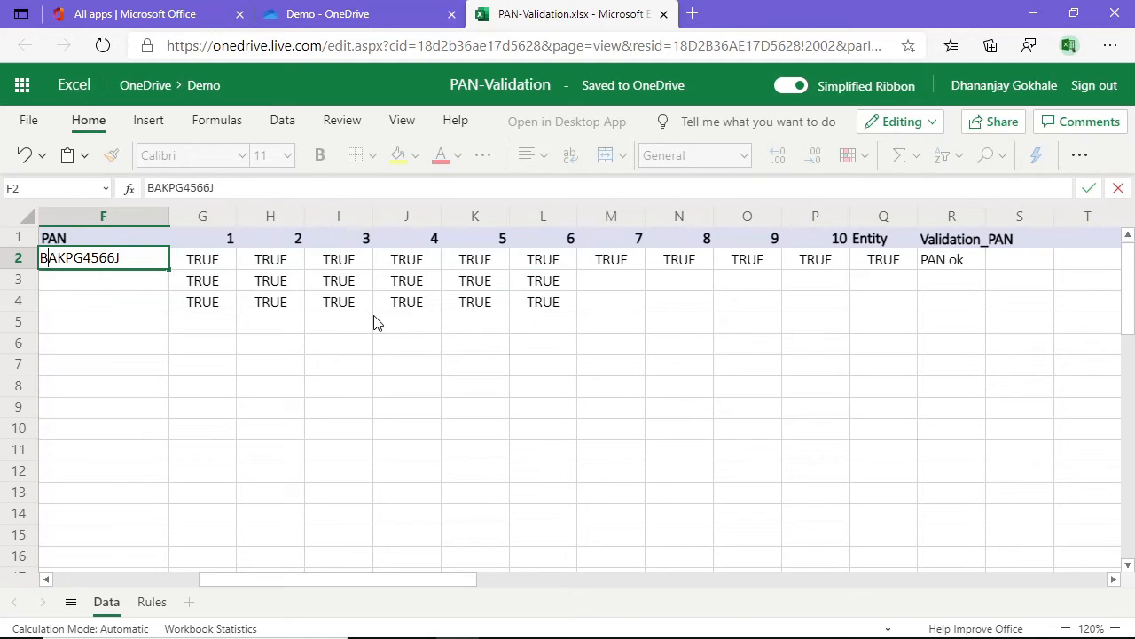
pyautogui.hotkey('shift', 'Right')
pyautogui.write('e')
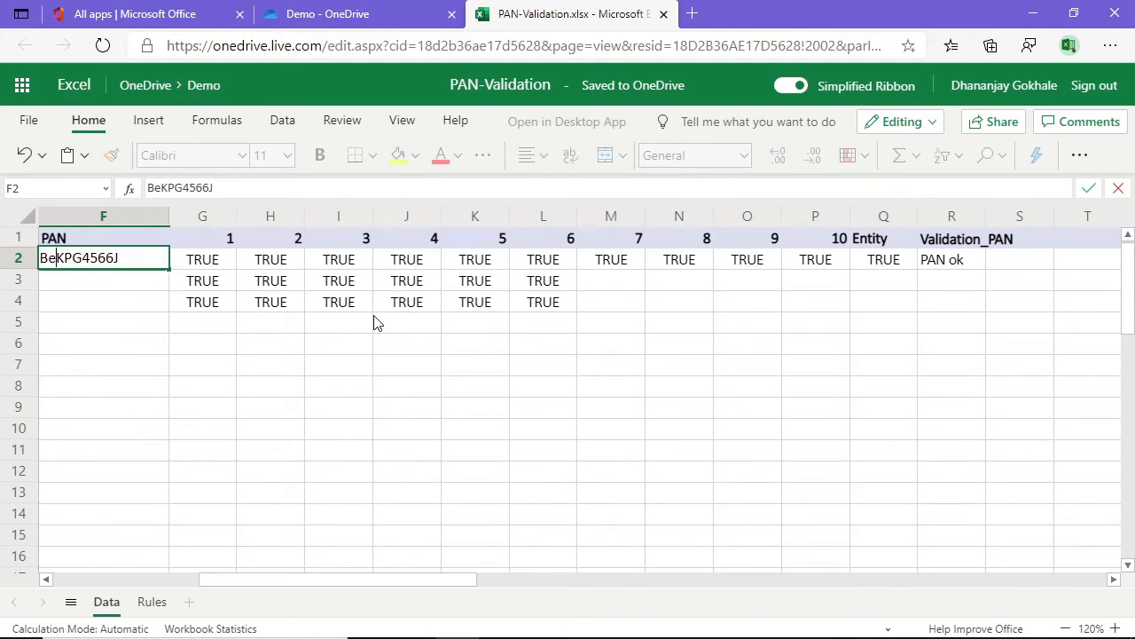
pyautogui.press('Return')
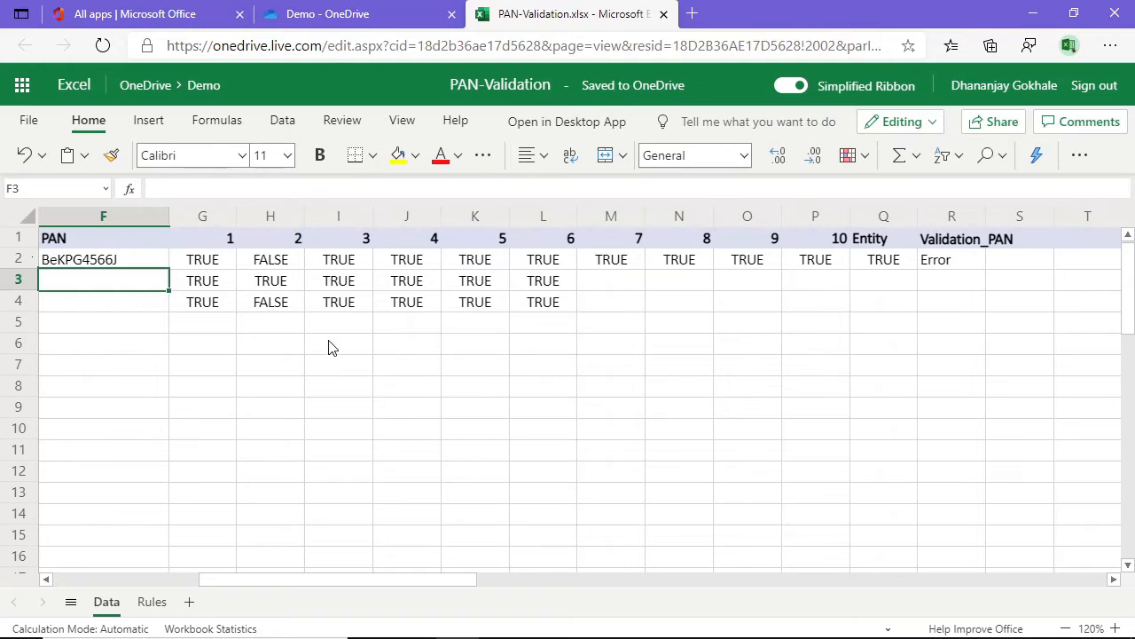
# Check the upper limit result in H4 and undo the lowercase letter change in F2
pyautogui.click(275, 309)
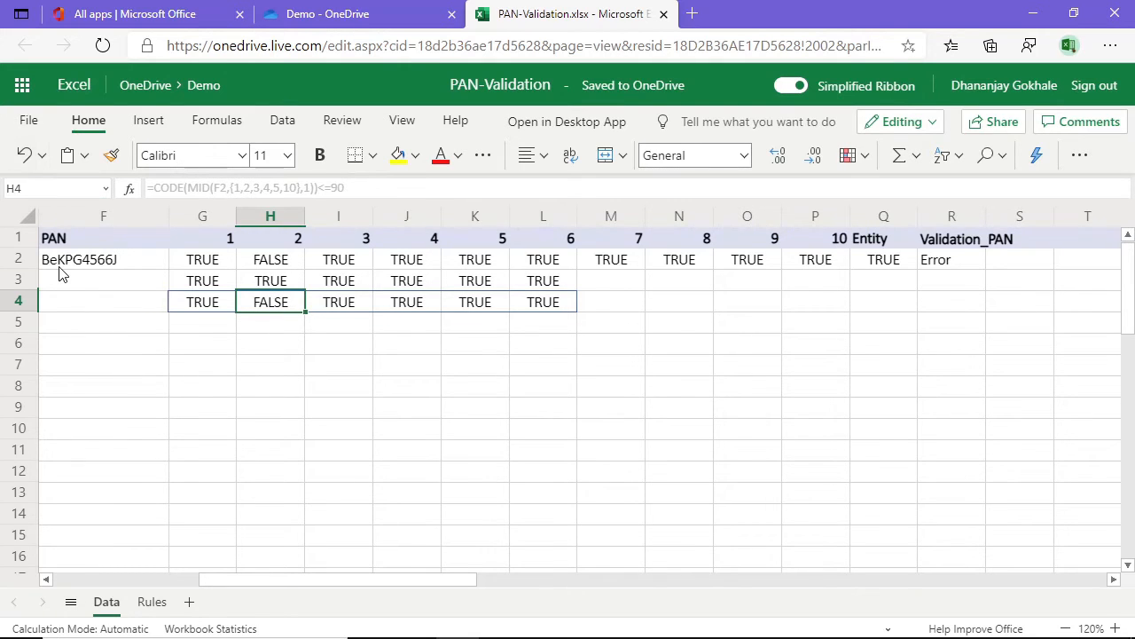
pyautogui.click(26, 155)
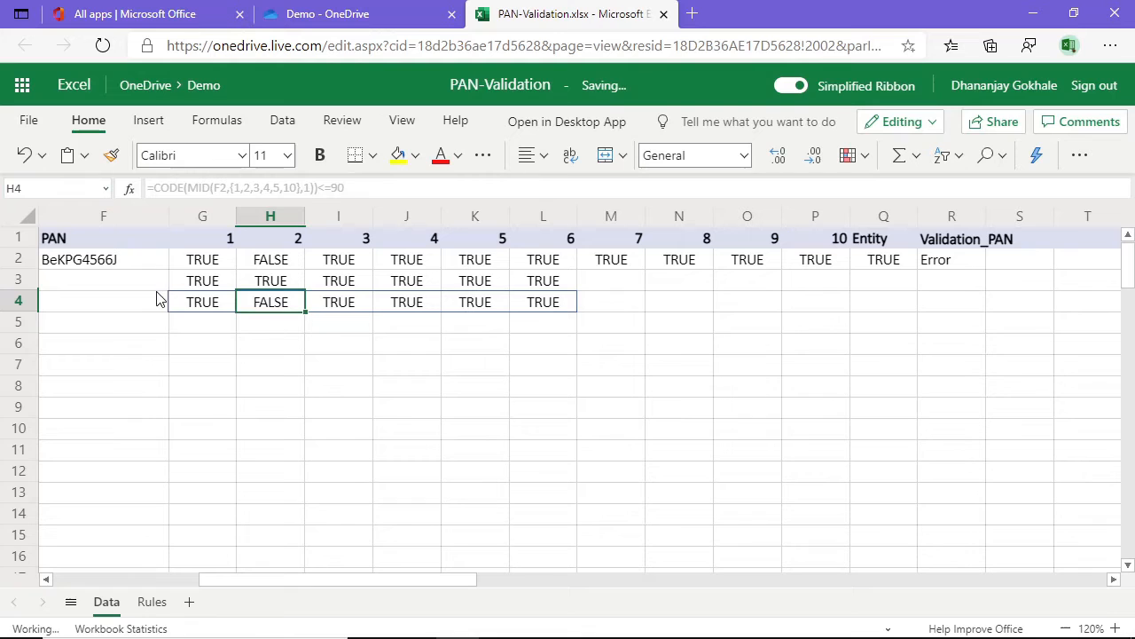
# Compare the lower limit formula in G3 with the upper limit formula in G4
pyautogui.click(203, 306)
pyautogui.click(210, 282)
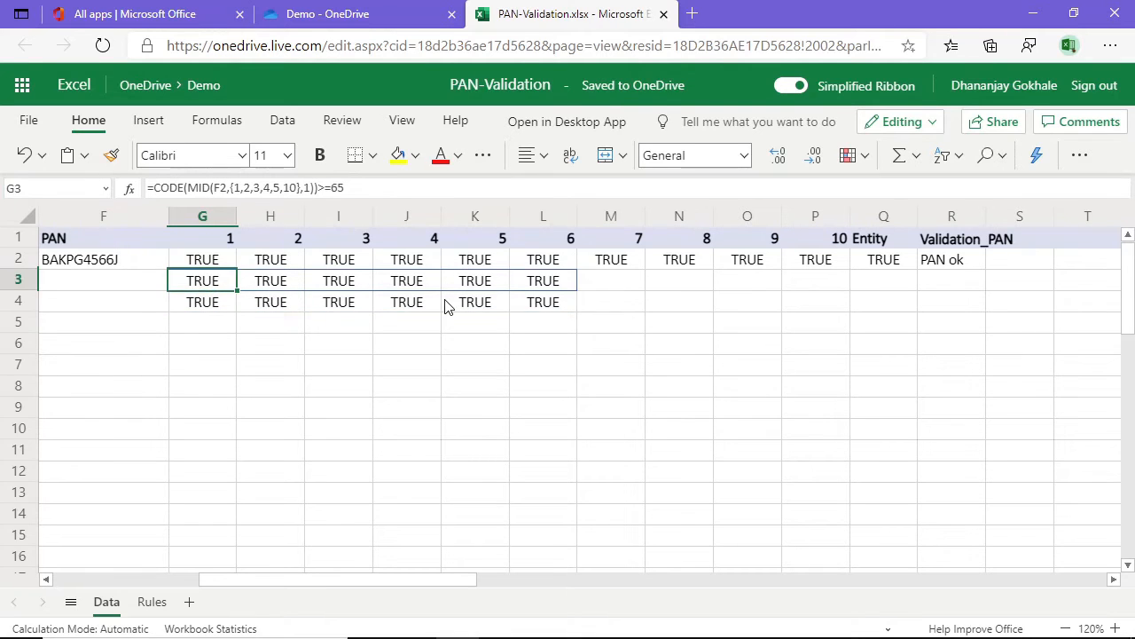
pyautogui.press('F2')
pyautogui.press('Return')
pyautogui.press('F2')
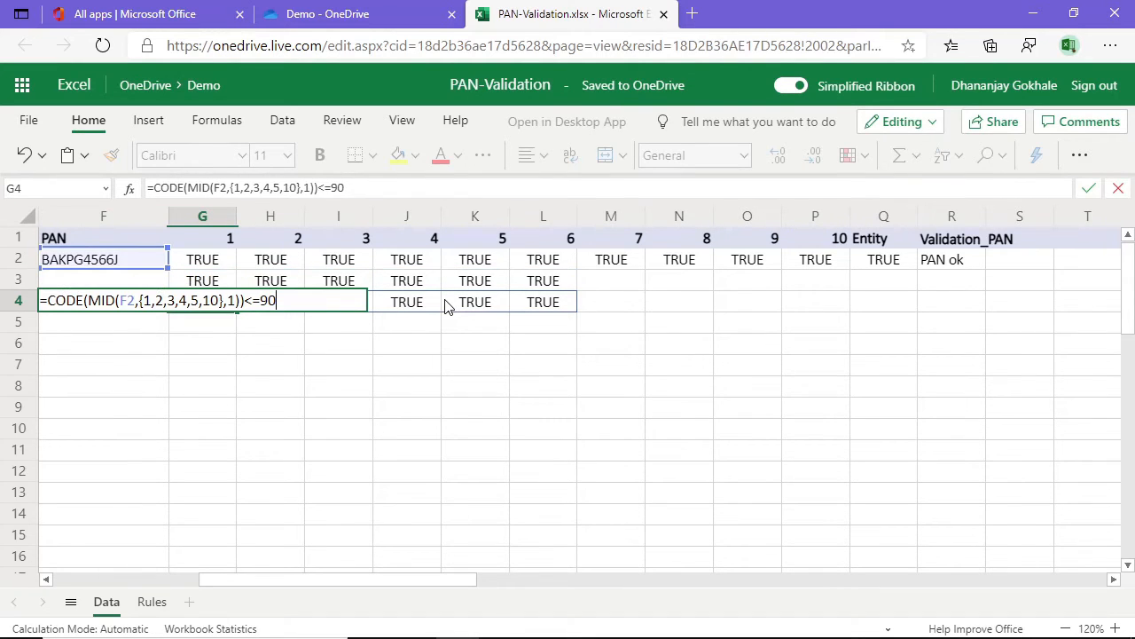
pyautogui.press('Escape')
pyautogui.press('Up')
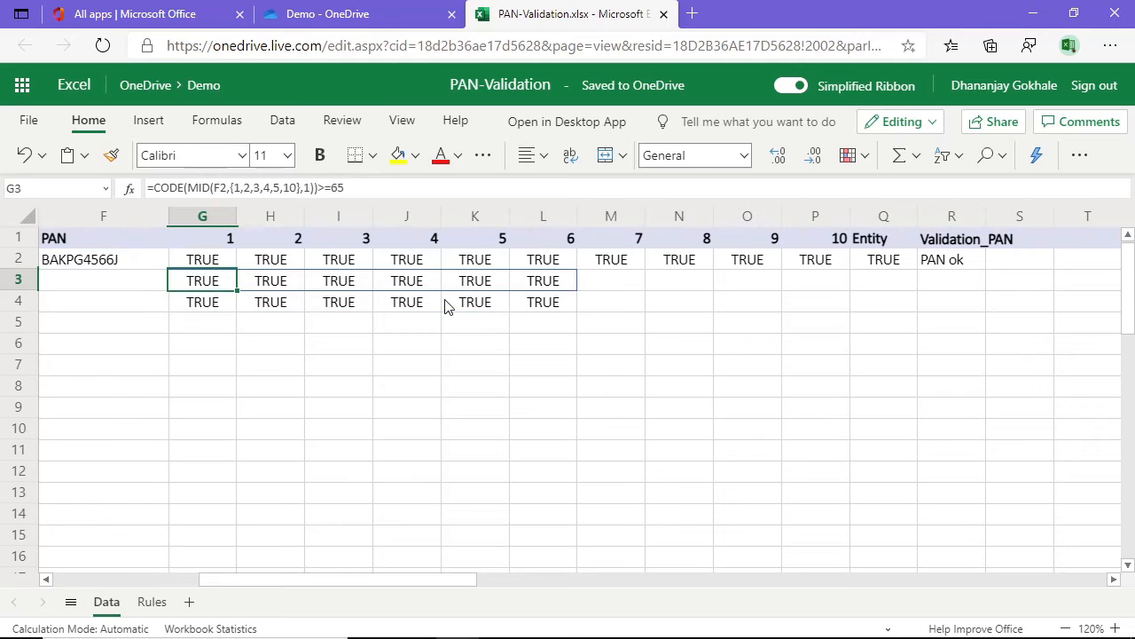
# Copy the expression CODE(MID(F2,{1,2,3,4,5,10},1))<=90 from G4 without its equals sign, leaving the cell unchanged
pyautogui.press('Down')
pyautogui.press('F2')
pyautogui.hotkey('shift', 'Left')
pyautogui.hotkey('shift', 'Left')
pyautogui.hotkey('shift', 'Left')
pyautogui.hotkey('shift', 'Left')
pyautogui.hotkey('shift', 'Left')
pyautogui.hotkey('shift', 'Left')
pyautogui.hotkey('shift', 'Left')
pyautogui.hotkey('shift', 'Left')
pyautogui.hotkey('shift', 'Left')
pyautogui.hotkey('shift', 'Left')
pyautogui.hotkey('shift', 'Left')
pyautogui.hotkey('shift', 'Left')
pyautogui.hotkey('shift', 'Left')
pyautogui.hotkey('shift', 'Left')
pyautogui.hotkey('shift', 'Left')
pyautogui.hotkey('shift', 'Left')
pyautogui.hotkey('shift', 'Left')
pyautogui.hotkey('shift', 'Left')
pyautogui.hotkey('shift', 'Left')
pyautogui.hotkey('shift', 'Left')
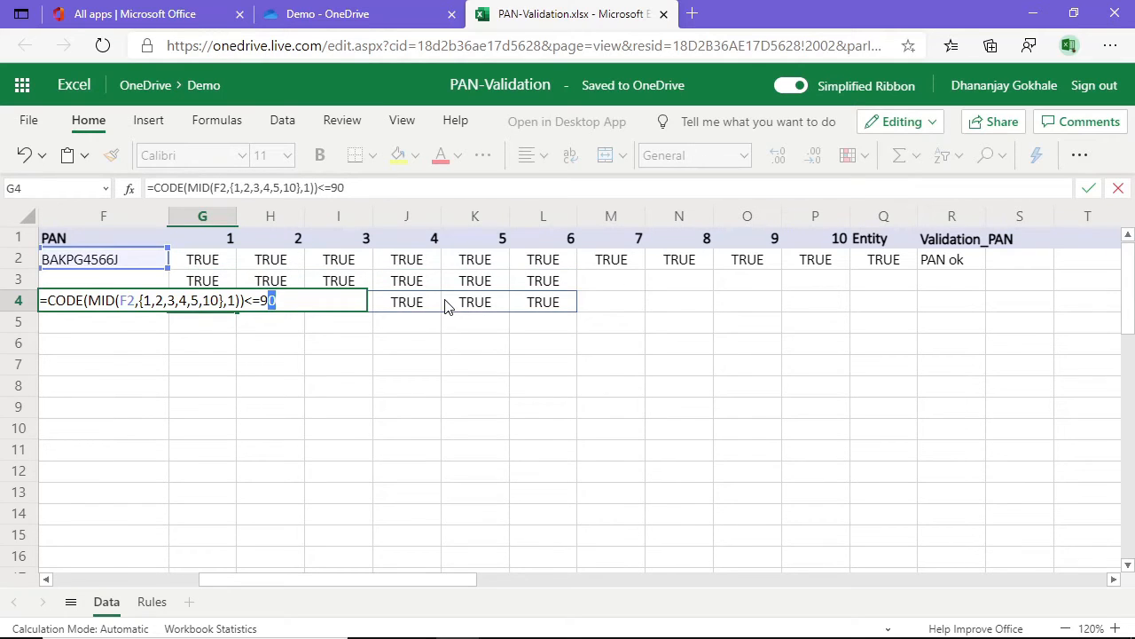
pyautogui.hotkey('shift', 'Left')
pyautogui.hotkey('shift', 'Left')
pyautogui.hotkey('shift', 'Left')
pyautogui.hotkey('shift', 'Left')
pyautogui.hotkey('shift', 'Left')
pyautogui.hotkey('shift', 'Left')
pyautogui.hotkey('shift', 'Left')
pyautogui.hotkey('ctrl', 'c')
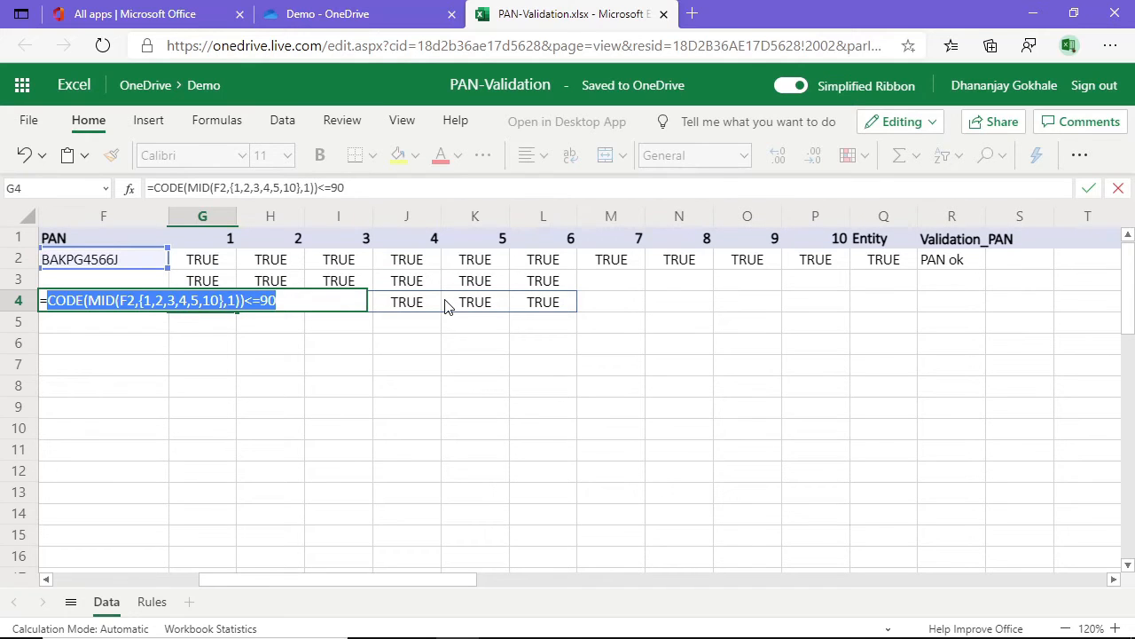
pyautogui.press('Escape')
# Combine both limit checks in G3 as =AND(CODE(MID(F2,{1,2,3,4,5,10},1))>=65,CODE(MID(F2,{1,2,3,4,5,10},1))<=90) and clear the separate upper limit formula in G4
pyautogui.press('Up')
pyautogui.press('F2')
pyautogui.press('Home')
pyautogui.press('Right')
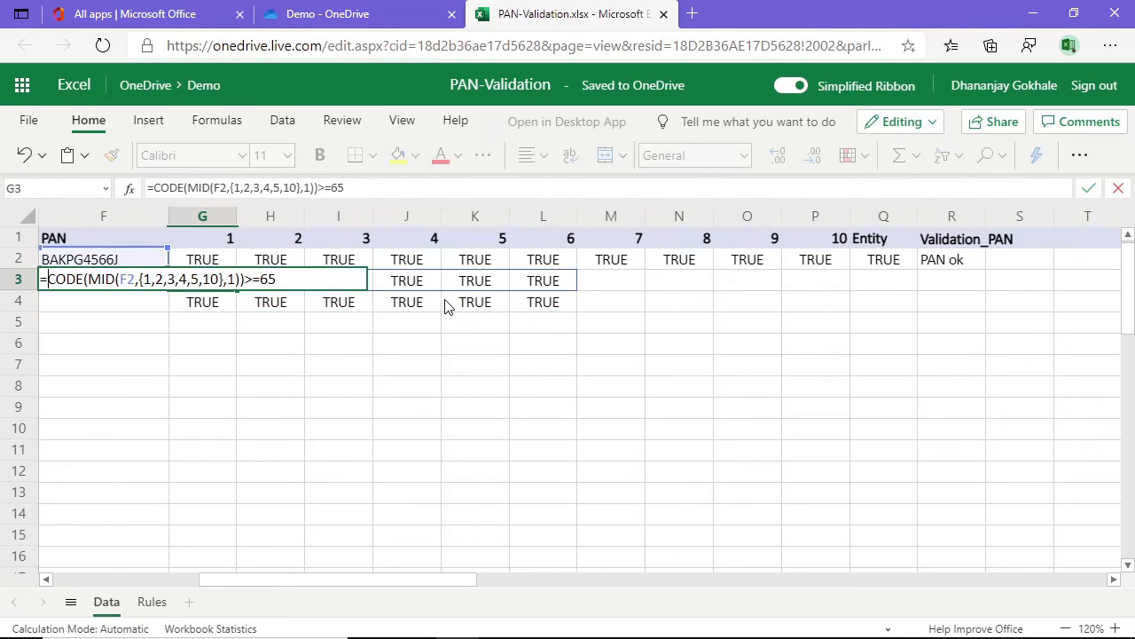
pyautogui.write('AND')
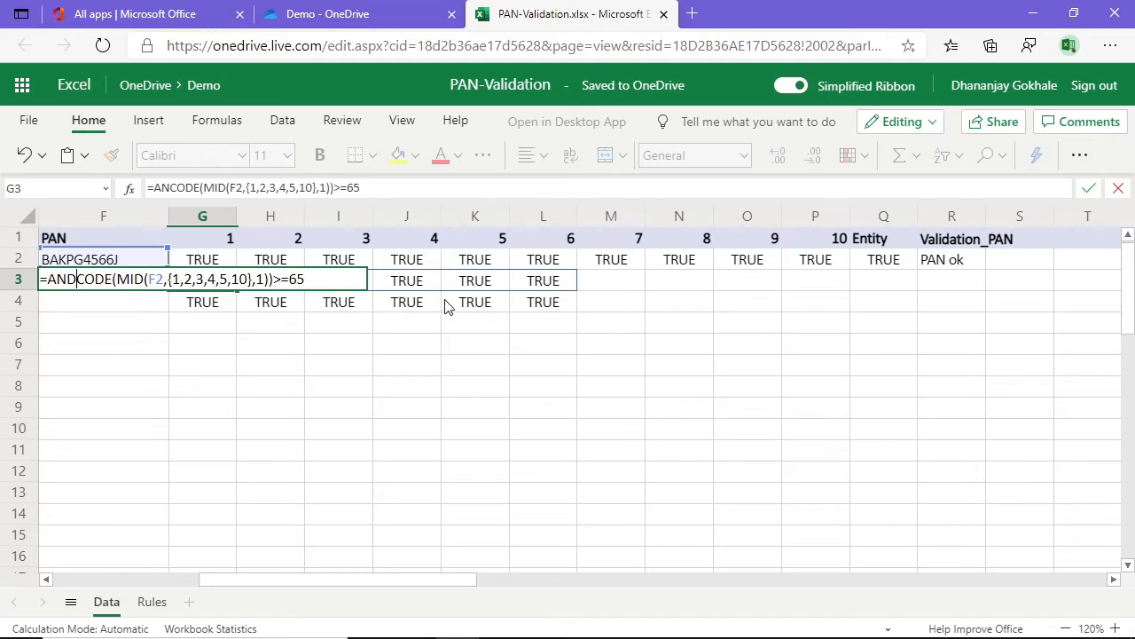
pyautogui.write('(')
pyautogui.press('End')
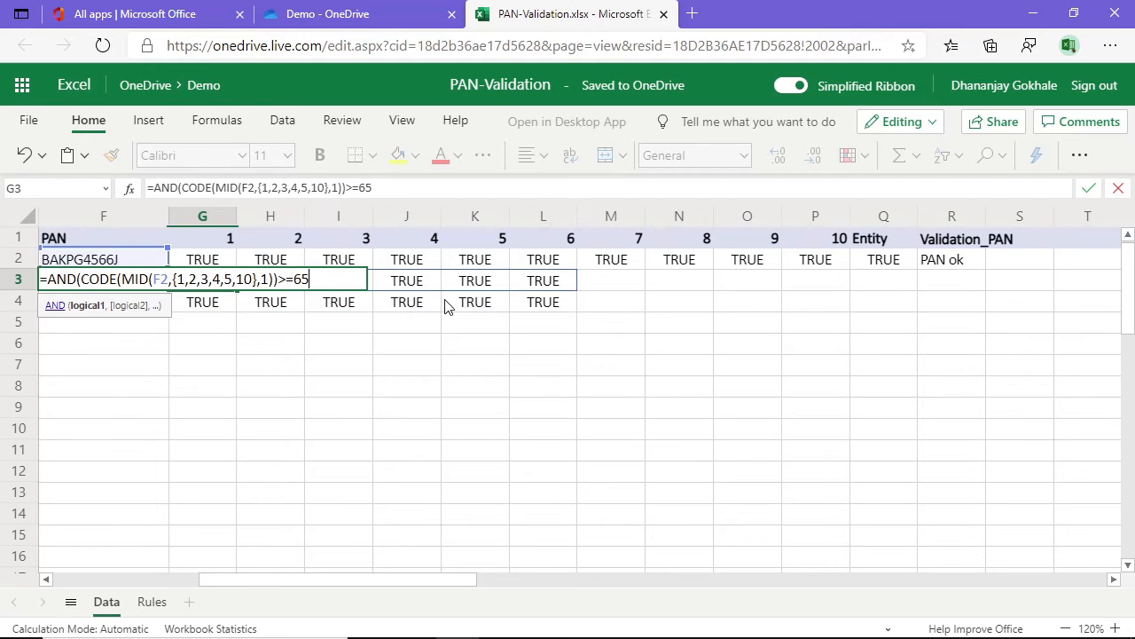
pyautogui.write(',')
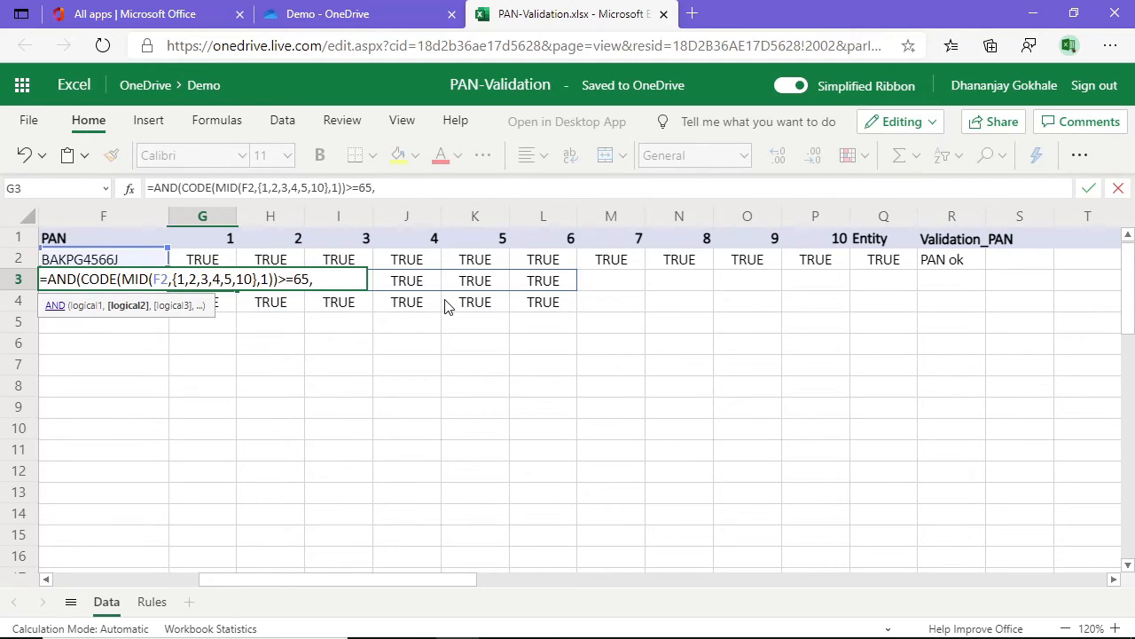
pyautogui.hotkey('ctrl', 'v')
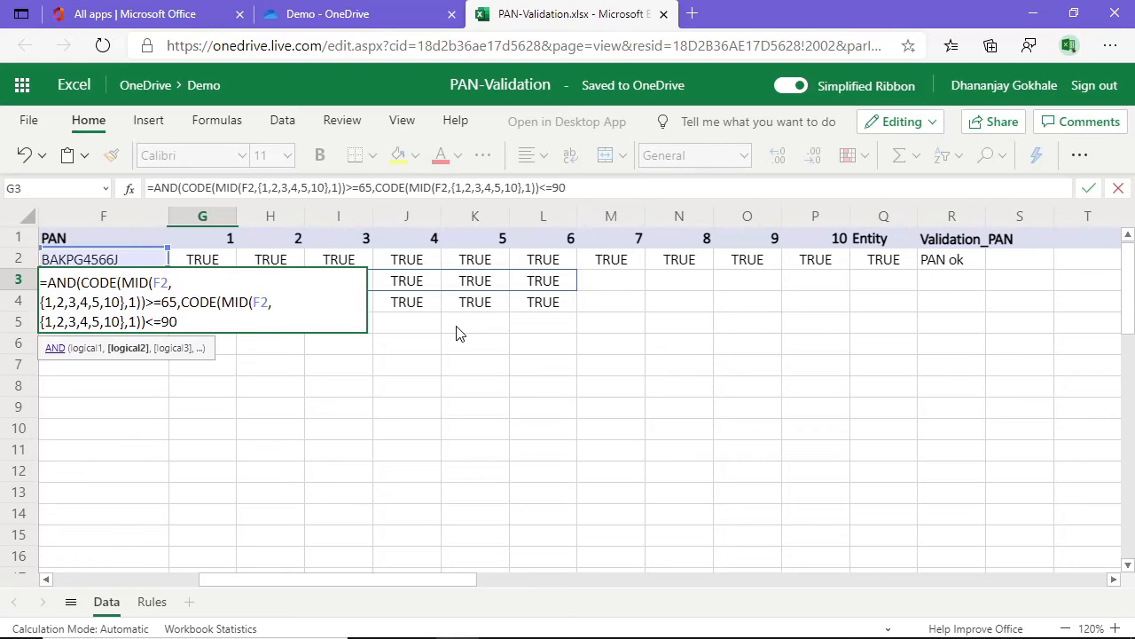
pyautogui.write(')')
pyautogui.press('Return')
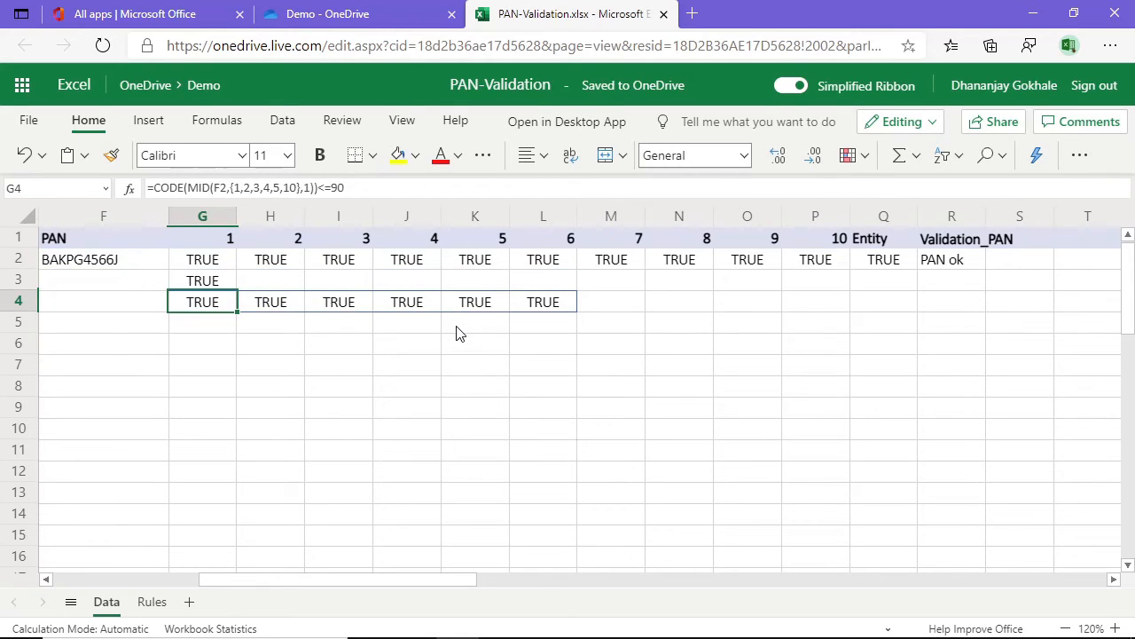
pyautogui.press('Delete')
pyautogui.press('Up')
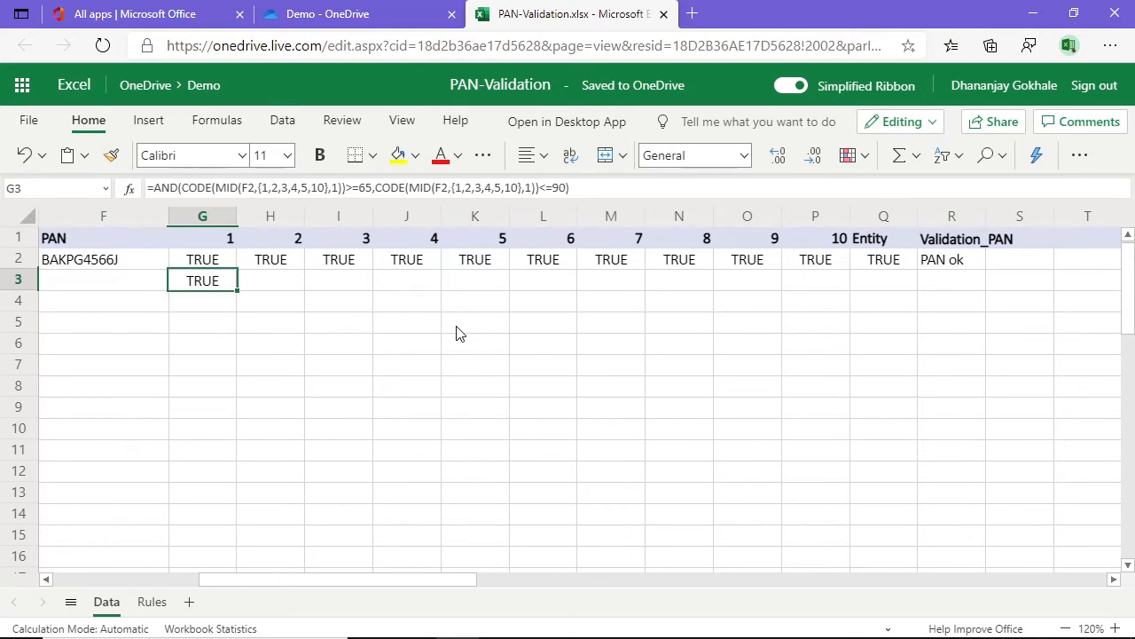
# Examine the combined formula in G3 and compare it with the individual letter checks in G2:K2 and P2
pyautogui.press('F2')
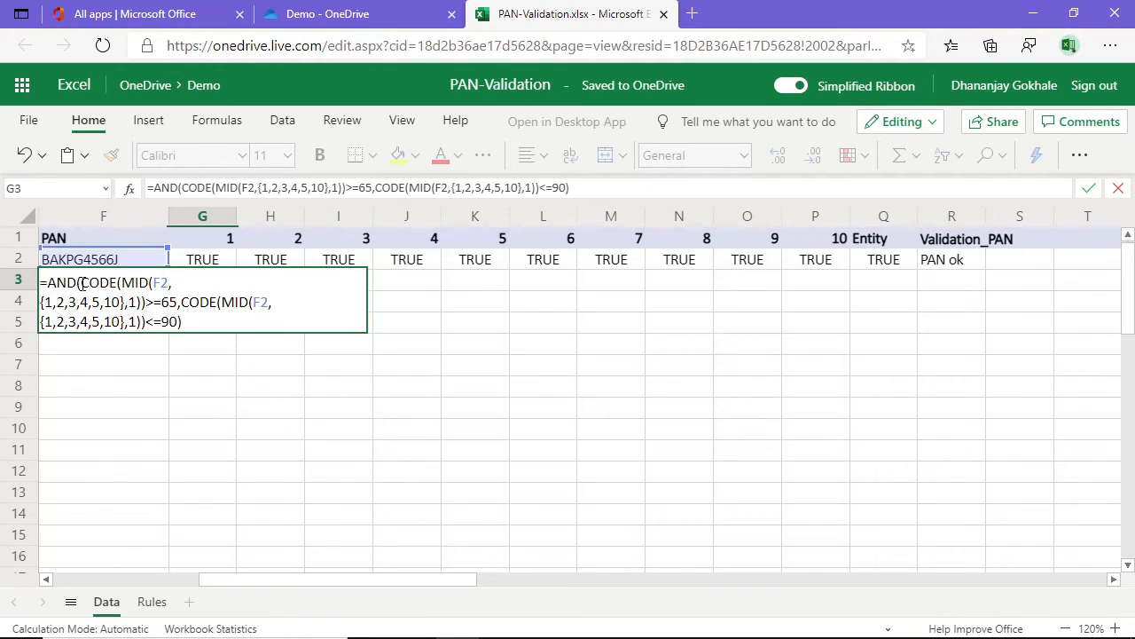
pyautogui.moveTo(80, 282); pyautogui.dragTo(146, 302)
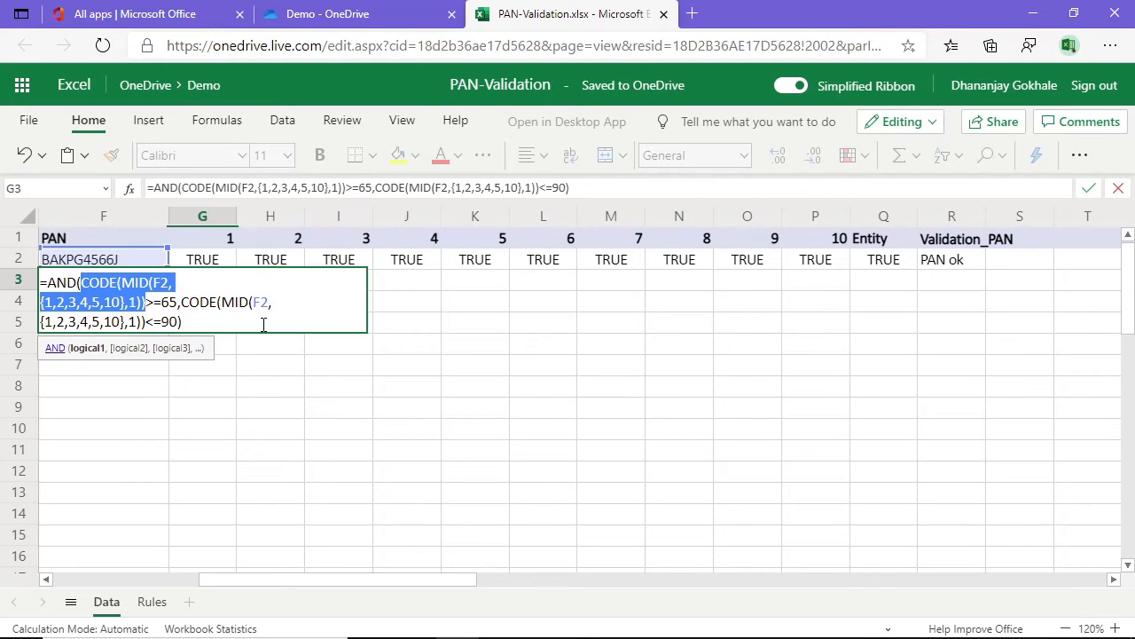
pyautogui.press('Return')
pyautogui.press('Up')
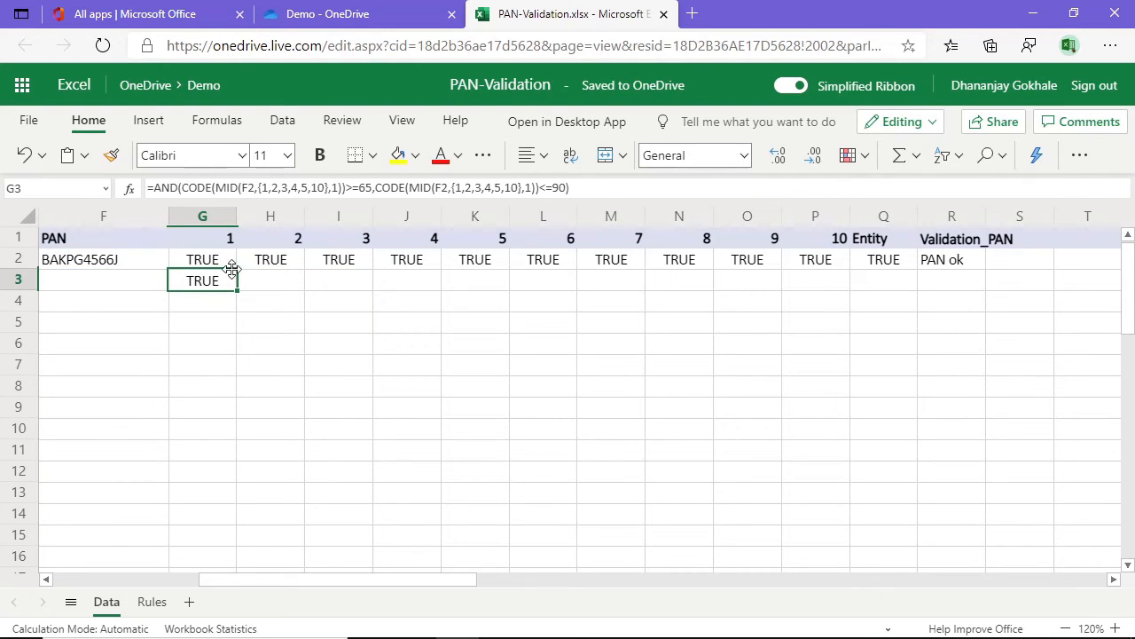
pyautogui.moveTo(222, 266); pyautogui.dragTo(472, 260)
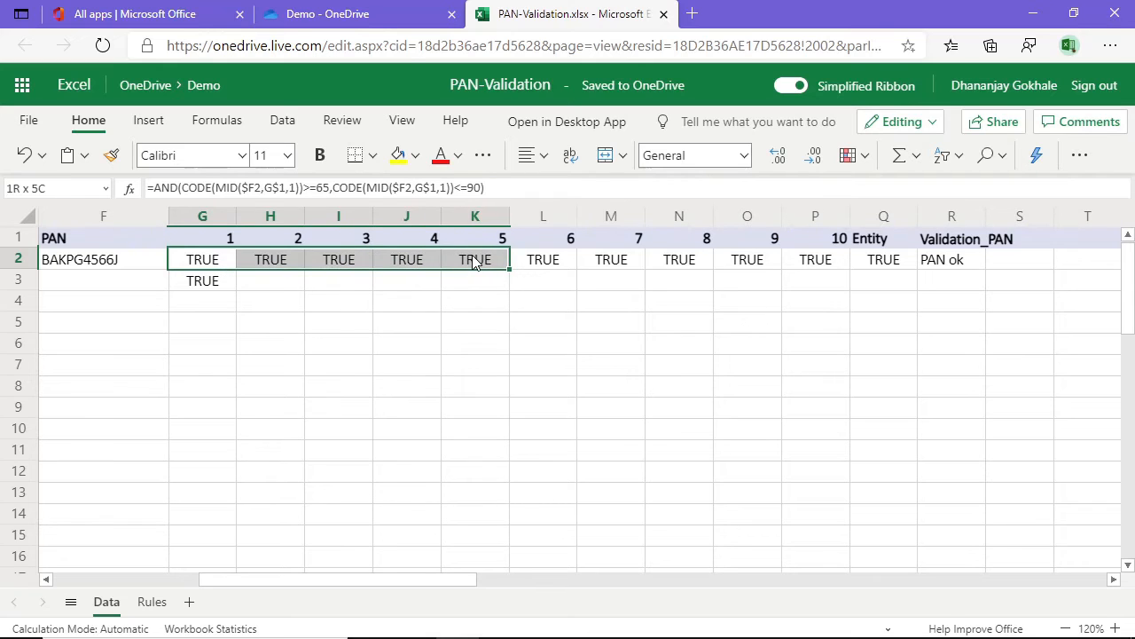
pyautogui.keyDown('ctrl'); pyautogui.click(807, 261); pyautogui.keyUp('ctrl')
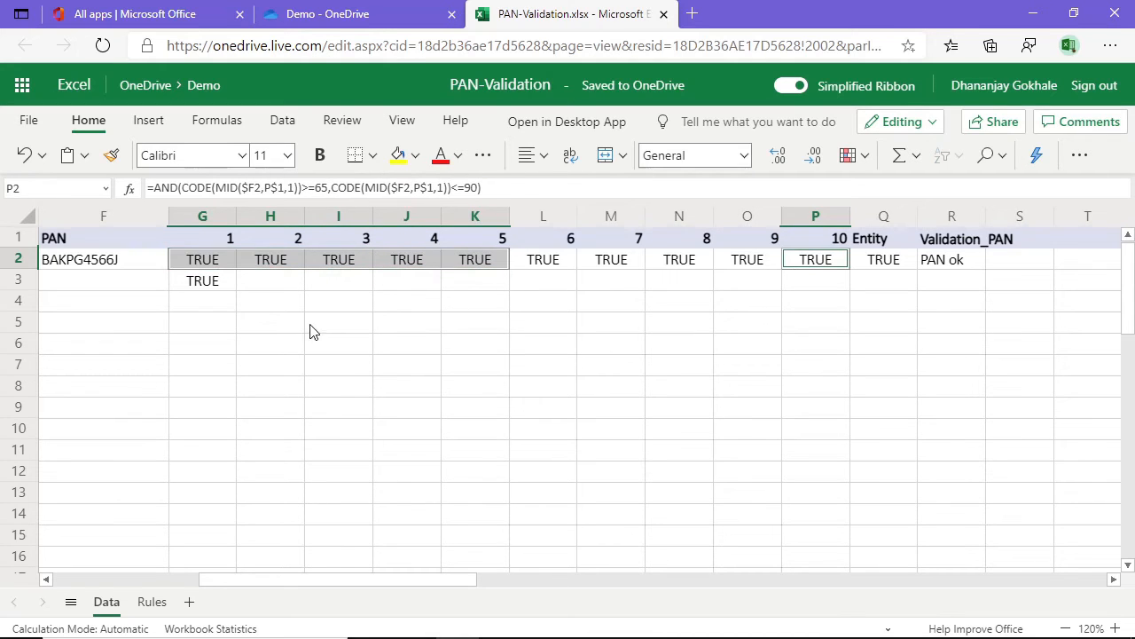
# Replace the fifth character of the PAN in F2 with 8 and check the combined result in G3
pyautogui.click(213, 284)
pyautogui.press('Up')
pyautogui.press('Left')
pyautogui.press('F2')
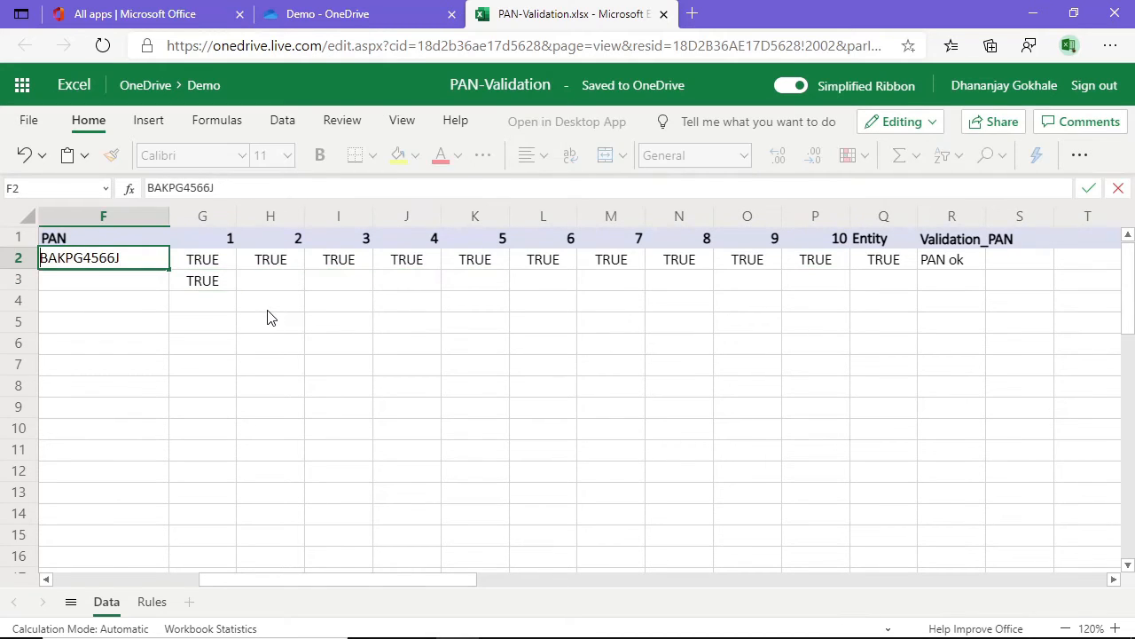
pyautogui.press('Home')
pyautogui.hotkey('shift', 'Right')
pyautogui.press('Right')
pyautogui.press('Right')
pyautogui.press('Right')
pyautogui.press('Right')
pyautogui.hotkey('shift', 'Right')
pyautogui.write('8')
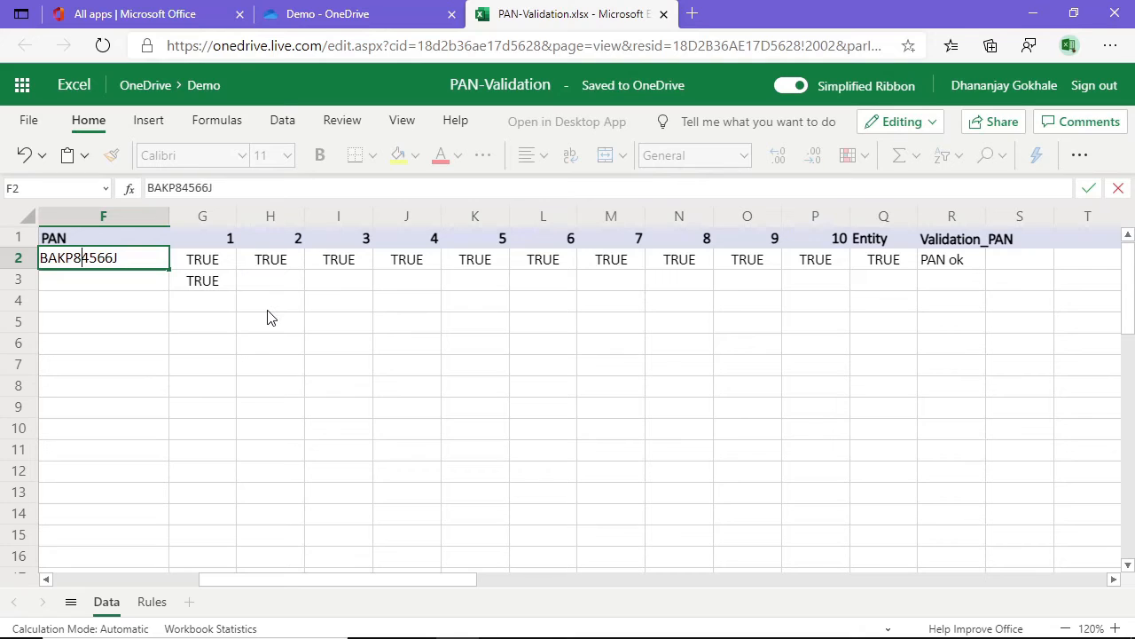
pyautogui.press('Return')
pyautogui.press('Right')
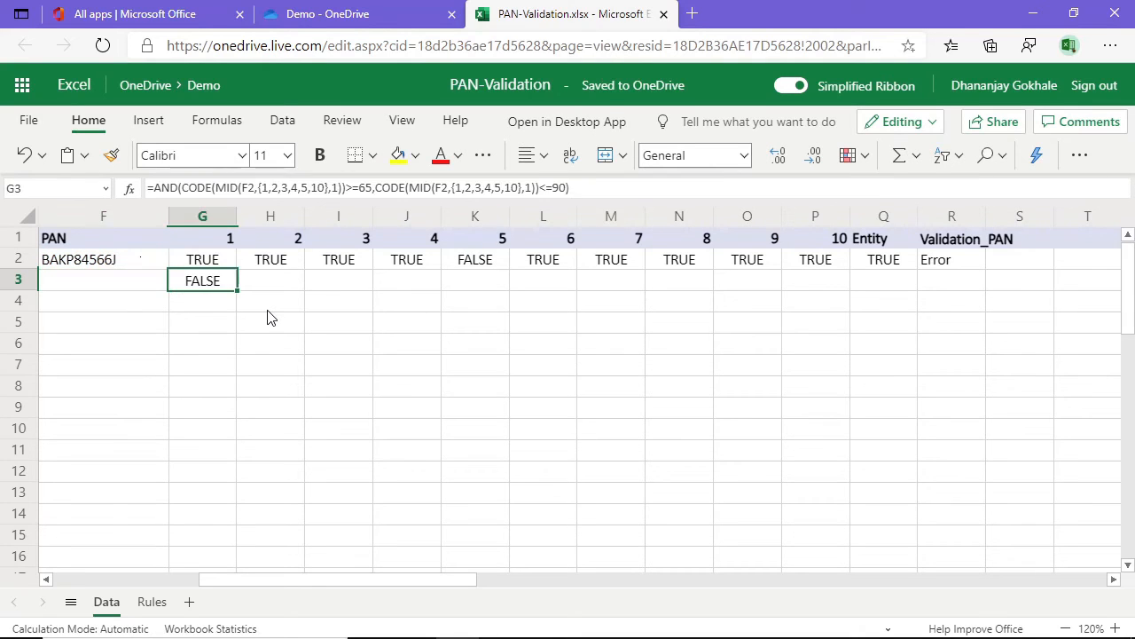
# Change the fifth character of the PAN in F2 back to the letter G
pyautogui.press('Left')
pyautogui.press('Up')
pyautogui.press('F2')
pyautogui.press('Right')
pyautogui.press('Right')
pyautogui.press('Right')
pyautogui.press('Right')
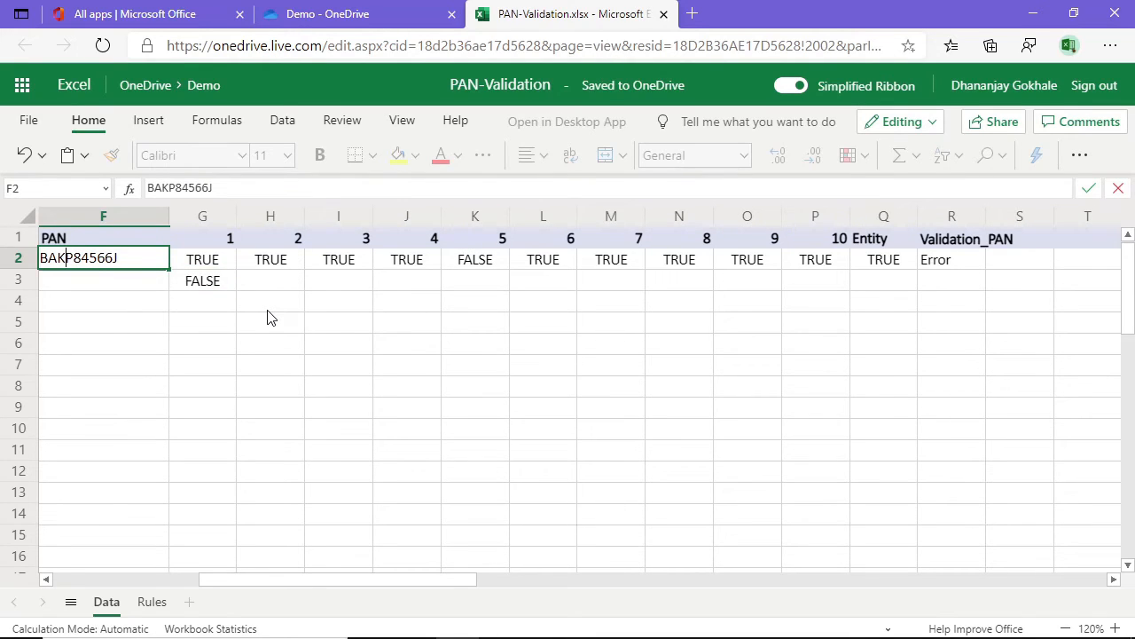
pyautogui.hotkey('shift', 'Right')
pyautogui.write('G')
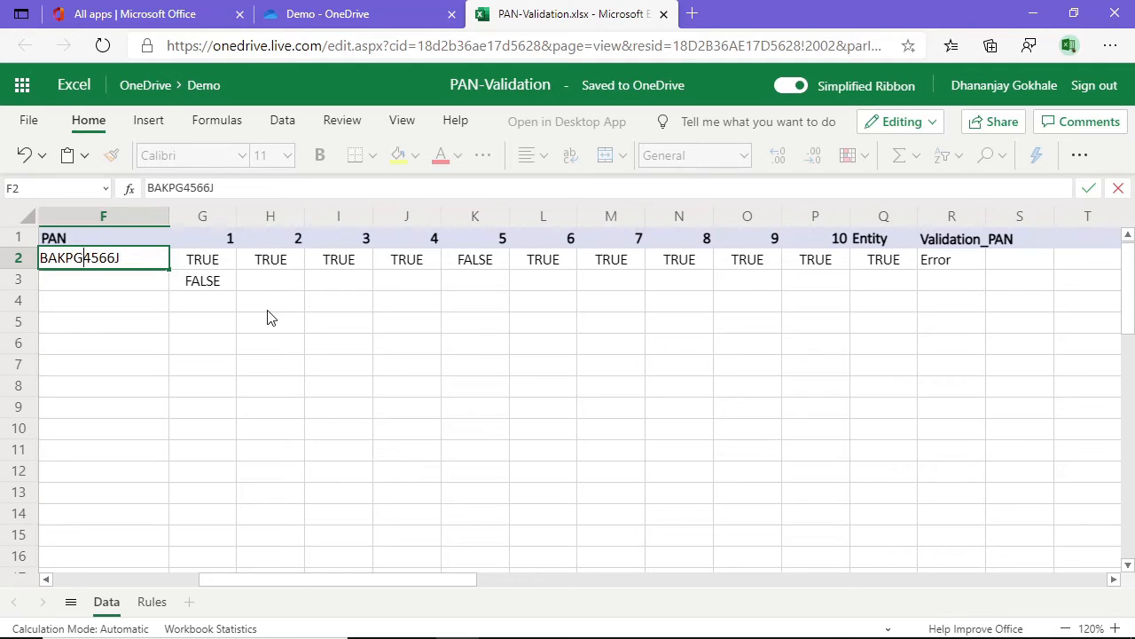
pyautogui.press('Return')
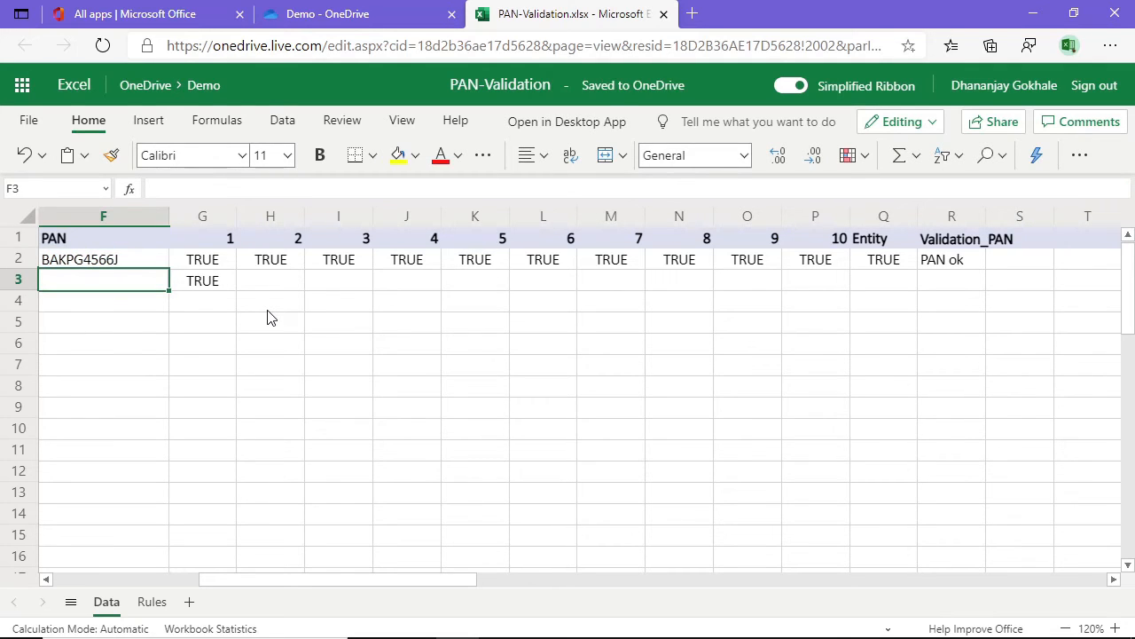
# Replace the last character of the PAN in F2 with 0 to test the tenth position
pyautogui.press('Up')
pyautogui.press('F2')
pyautogui.press('Left')
pyautogui.press('Left')
pyautogui.hotkey('shift', 'Left')
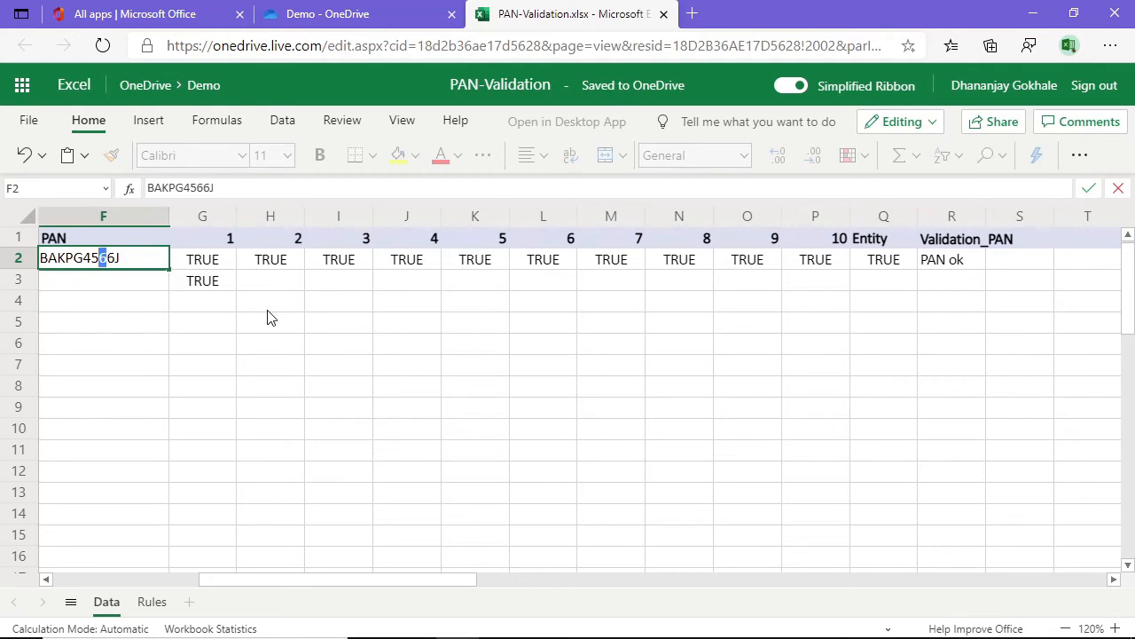
pyautogui.press('Right')
pyautogui.press('Right')
pyautogui.press('Right')
pyautogui.hotkey('shift', 'Left')
pyautogui.write('0')
pyautogui.press('Return')
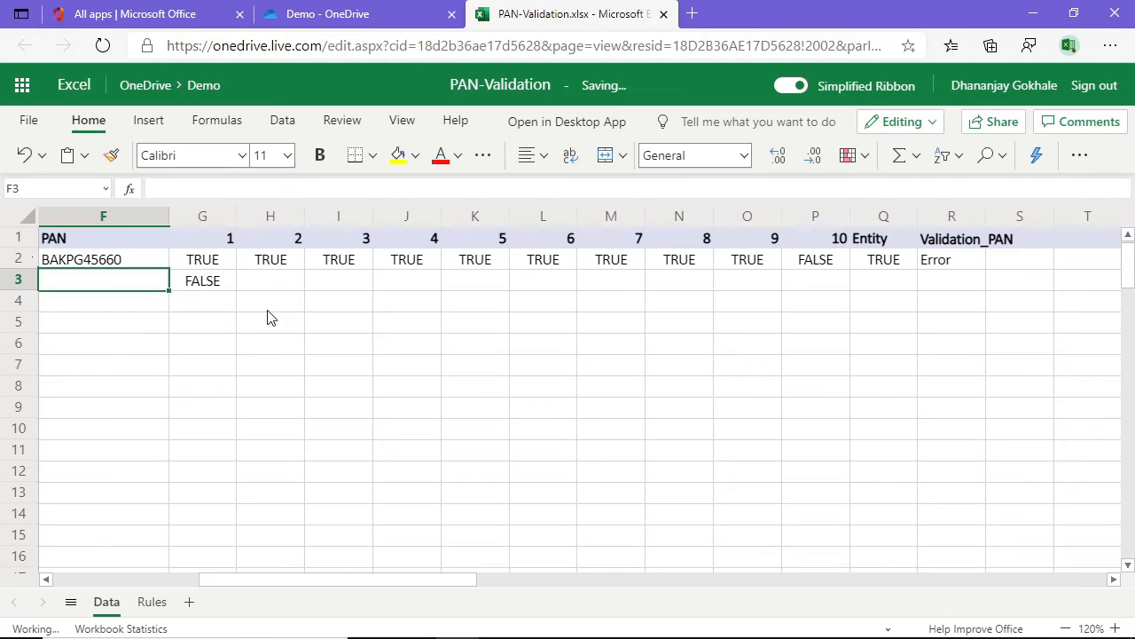
# Change the last character of the PAN in F2 back to the letter J
pyautogui.press('Up')
pyautogui.press('F2')
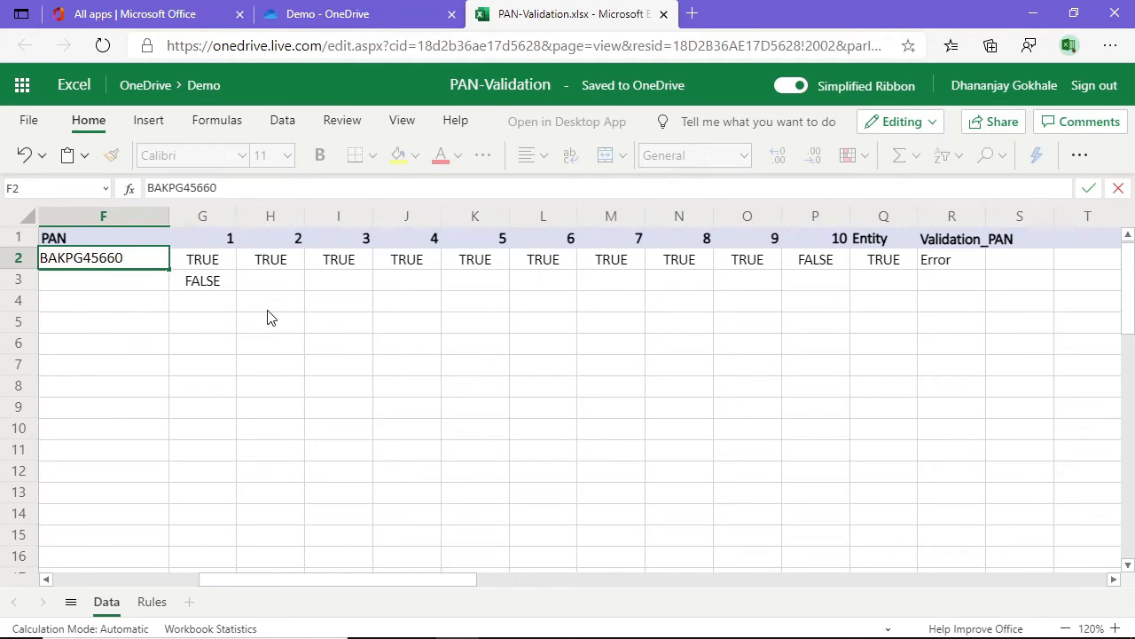
pyautogui.press('BackSpace')
pyautogui.write('J')
pyautogui.press('Return')
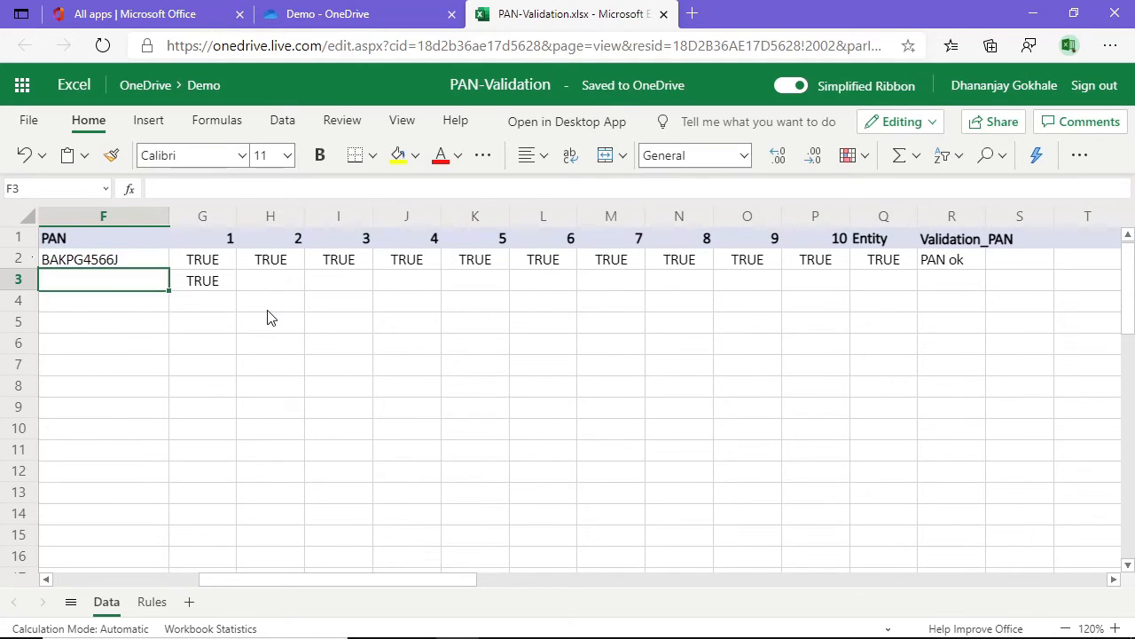
# Copy the entire AND formula text from G3, leaving the cell unchanged
pyautogui.press('Right')
pyautogui.press('F2')
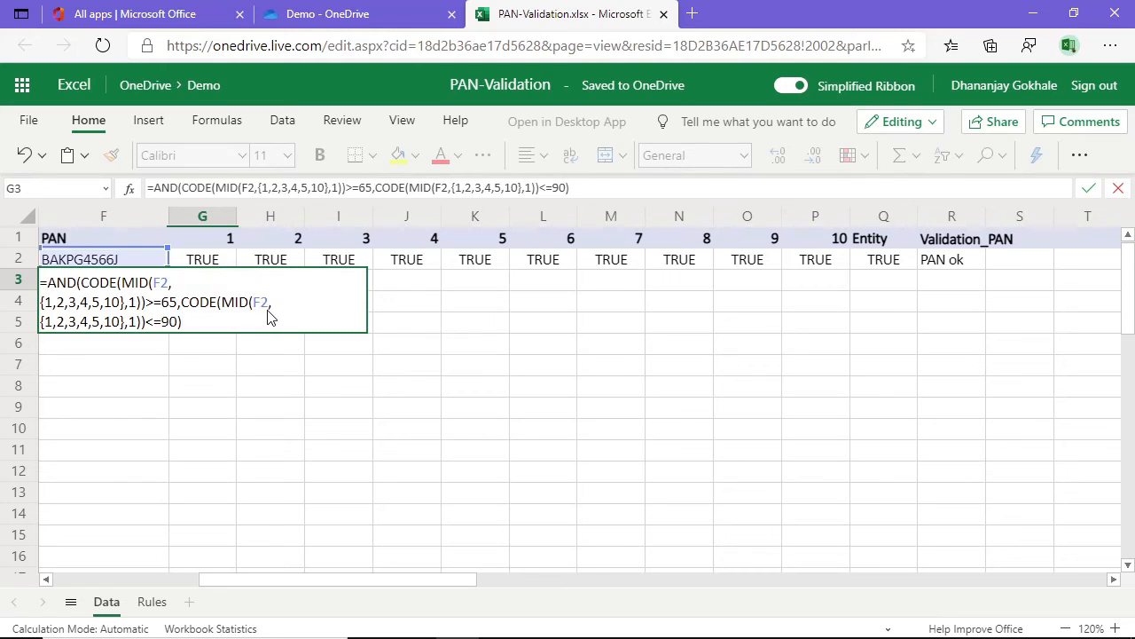
pyautogui.press('Escape')
pyautogui.press('F2')
pyautogui.hotkey('shift', 'Up')
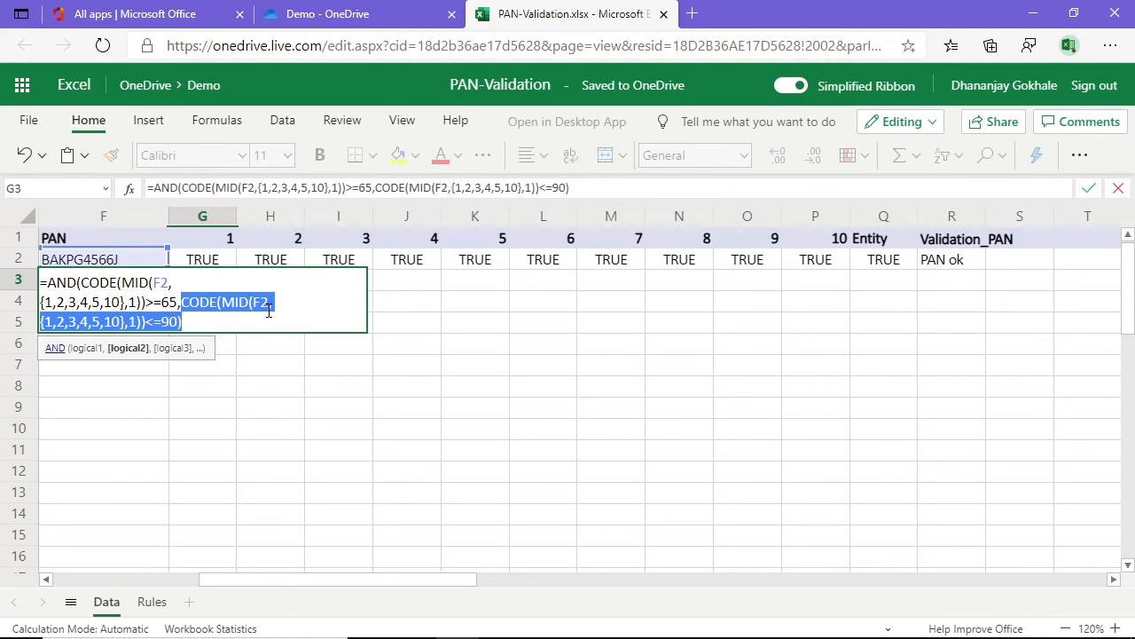
pyautogui.hotkey('shift', 'Home')
pyautogui.hotkey('shift', 'Left')
pyautogui.hotkey('shift', 'Left')
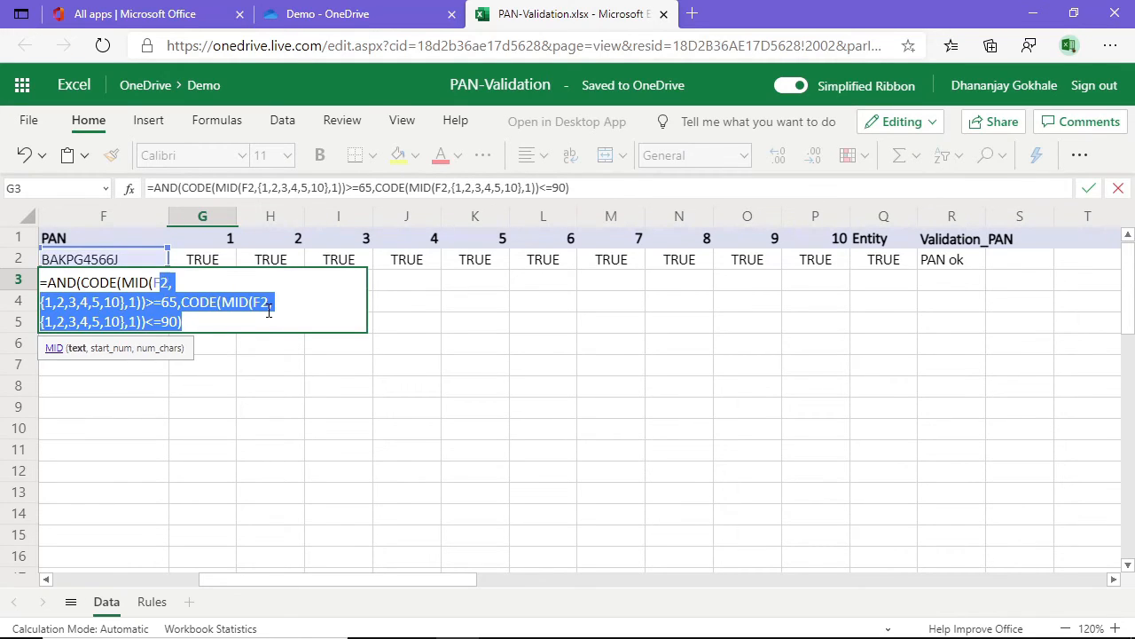
pyautogui.hotkey('shift', 'Home')
pyautogui.hotkey('ctrl', 'c')
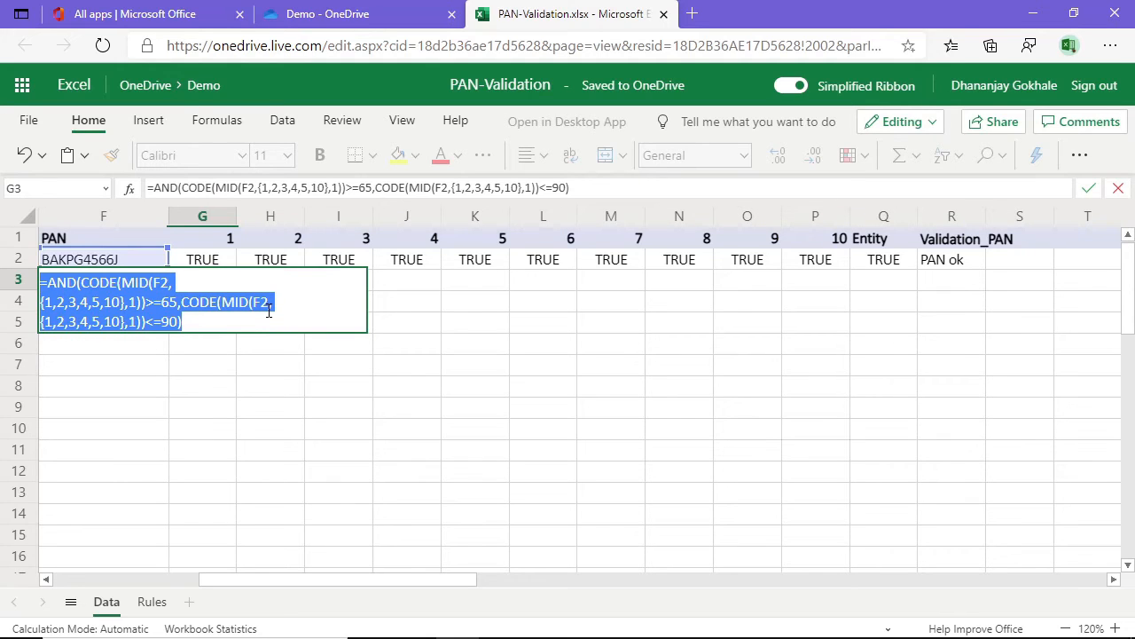
pyautogui.press('Escape')
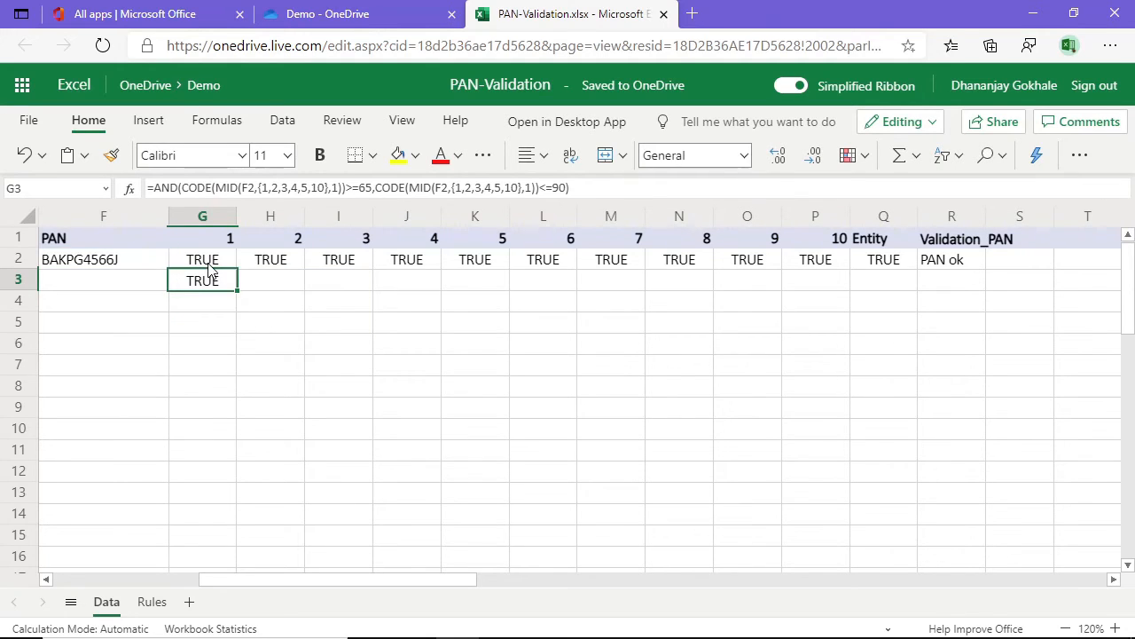
# Replace the whole formula in G2 with the copied AND formula and clear the working formula in G3
pyautogui.click(233, 263)
pyautogui.press('F2')
pyautogui.hotkey('shift', 'Up')
pyautogui.hotkey('shift', 'Home')
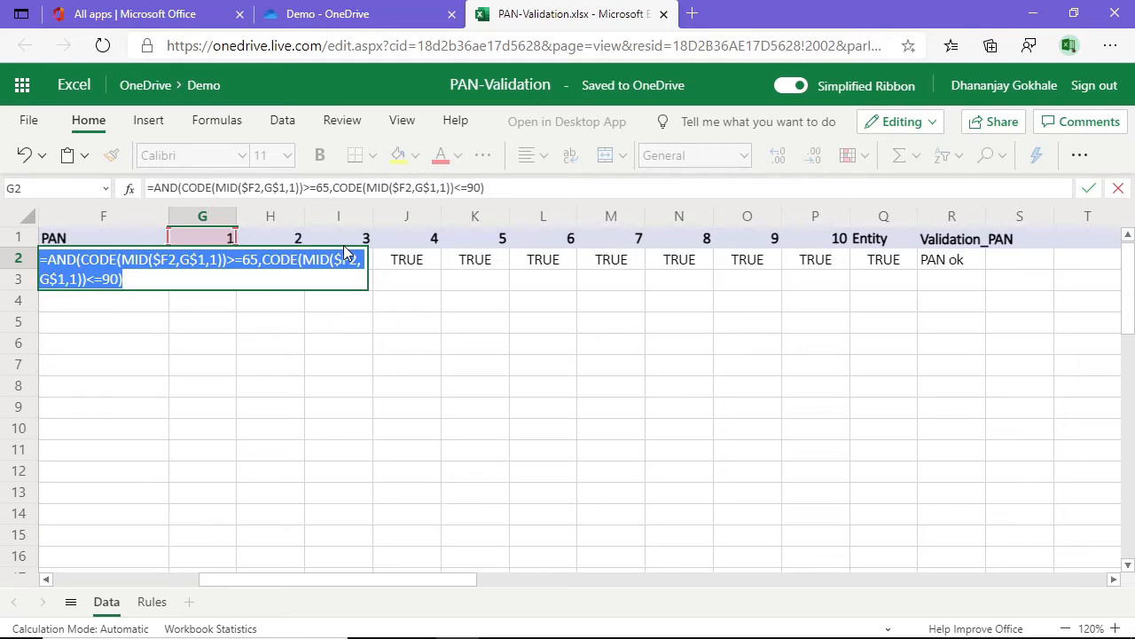
pyautogui.hotkey('ctrl', 'v')
pyautogui.press('Return')
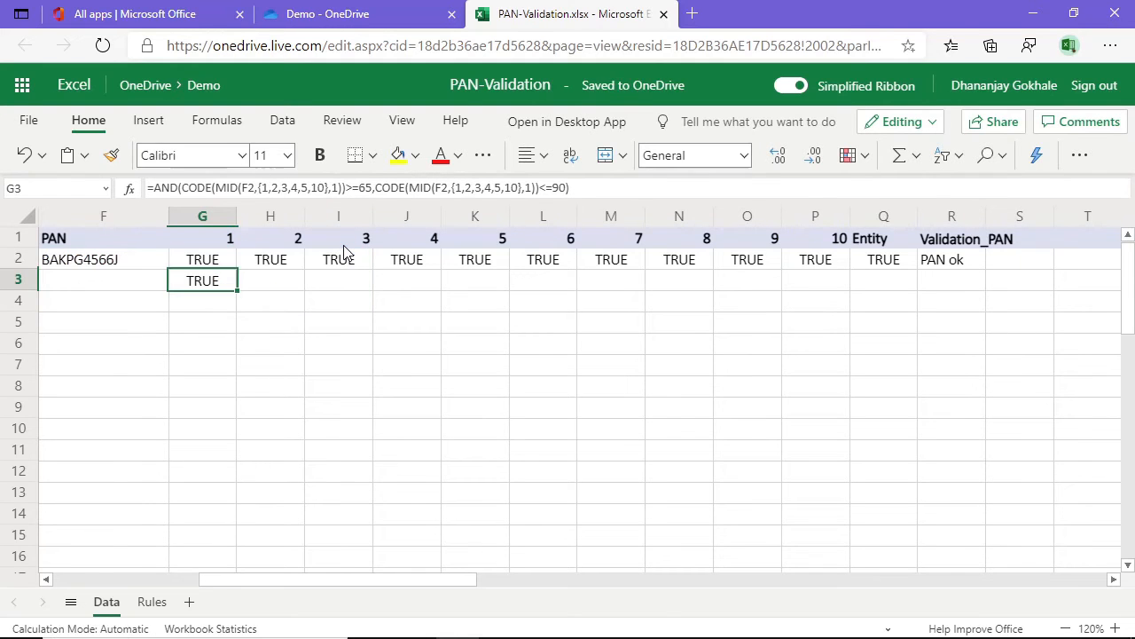
pyautogui.press('Delete')
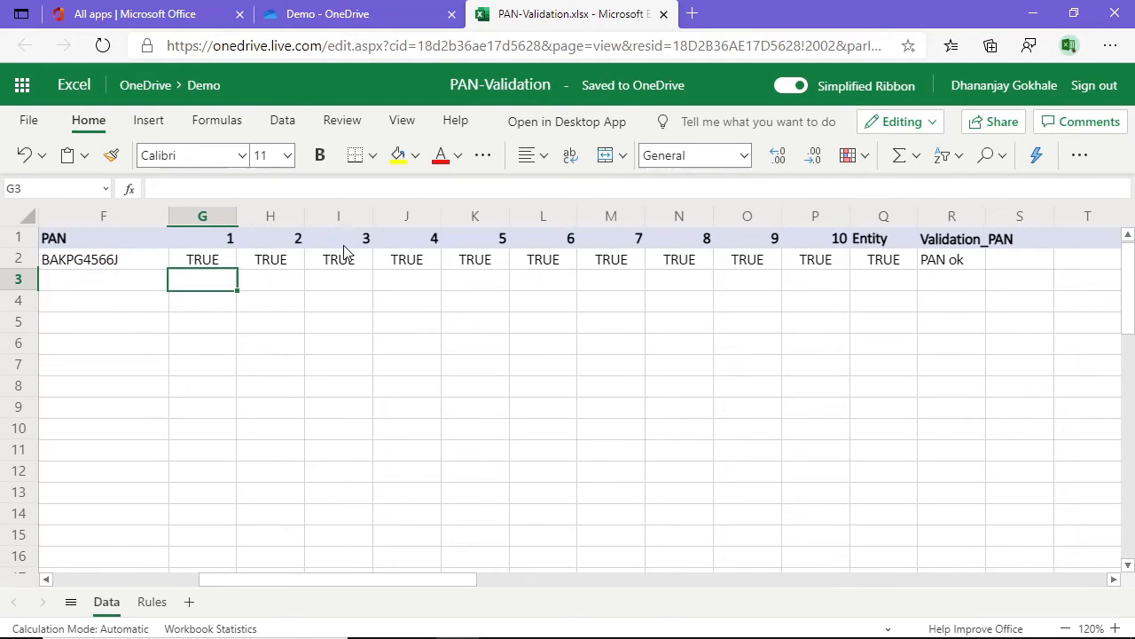
# Delete columns H to K and P, which hold the separate checks for characters 2, 3, 4, 5 and 10, and select G2
pyautogui.click(266, 221)
pyautogui.moveTo(313, 224); pyautogui.dragTo(473, 221)
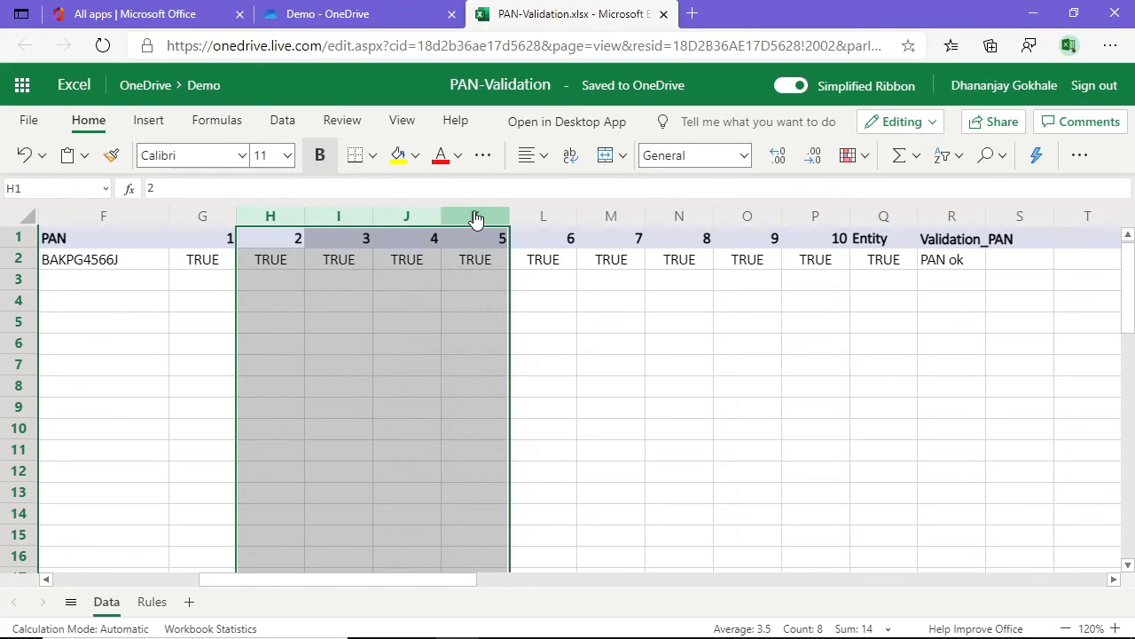
pyautogui.keyDown('ctrl'); pyautogui.click(816, 221); pyautogui.keyUp('ctrl')
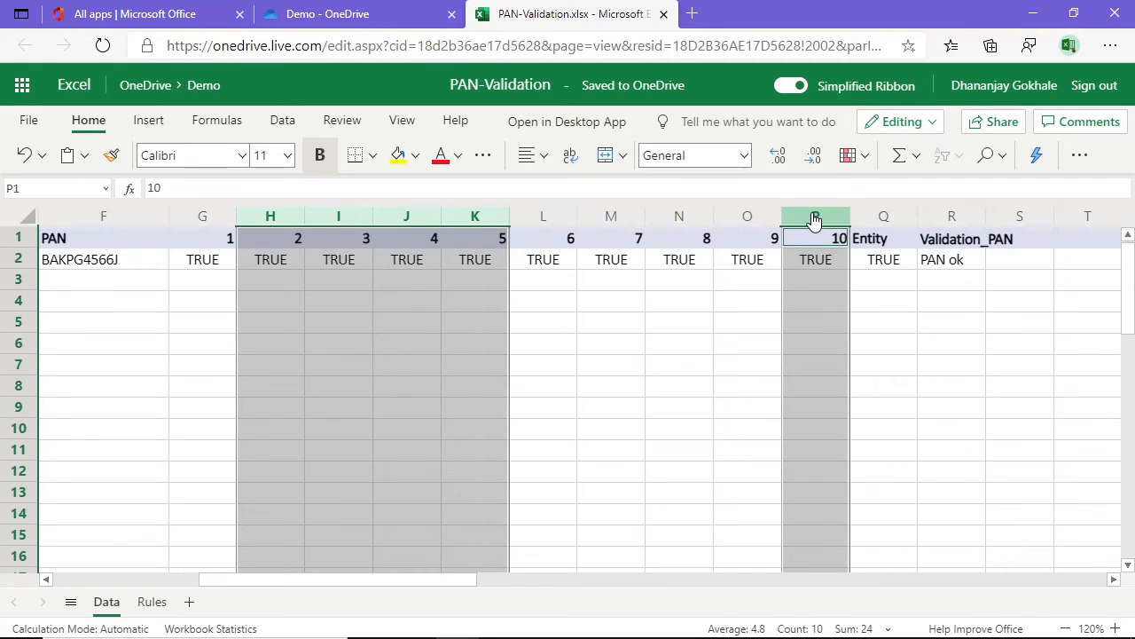
pyautogui.rightClick(813, 219)
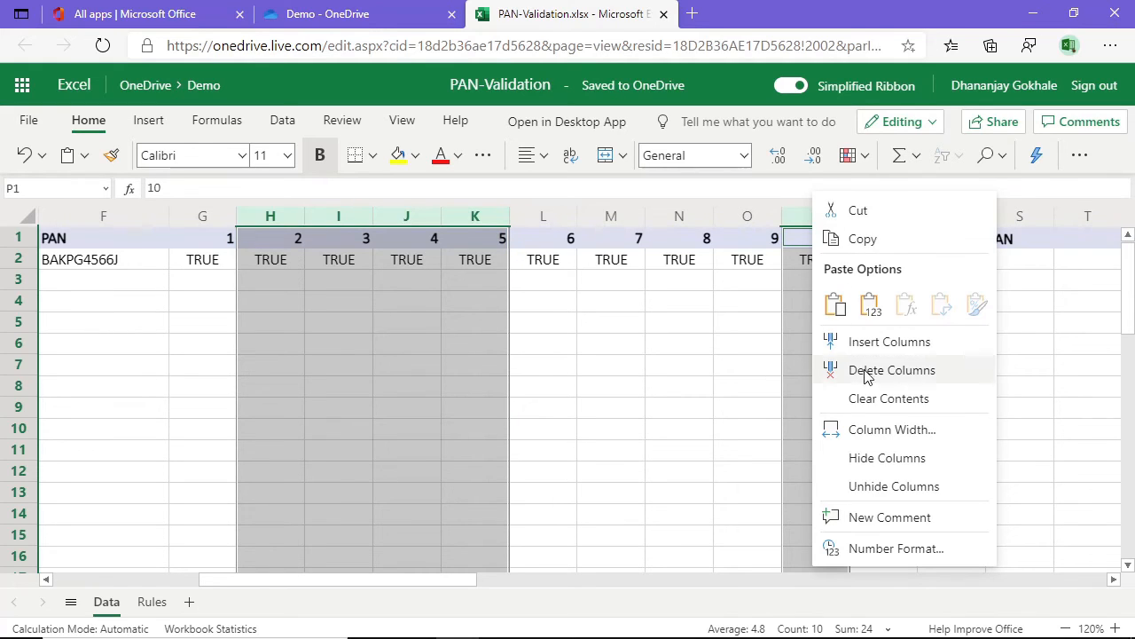
pyautogui.click(865, 372)
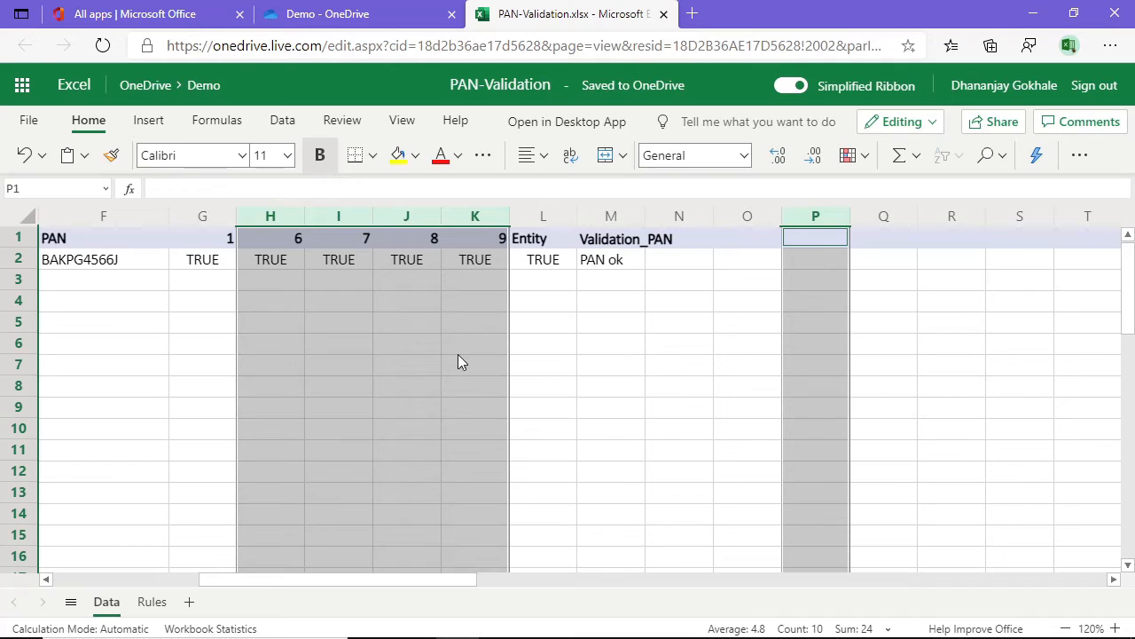
pyautogui.click(697, 321)
pyautogui.click(223, 270)
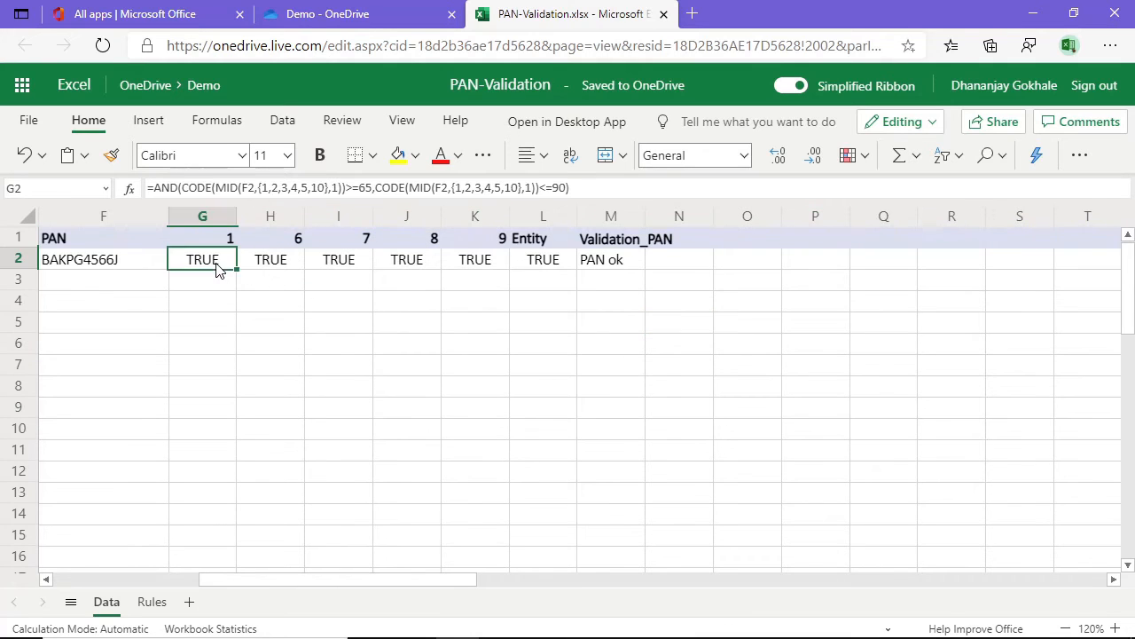
# Enter =CODE(MID(F2,{6,7,8,9},1)) in H3 as a working formula for the PAN's numeric characters
pyautogui.doubleClick(223, 270)
pyautogui.press('Escape')
pyautogui.click(282, 267)
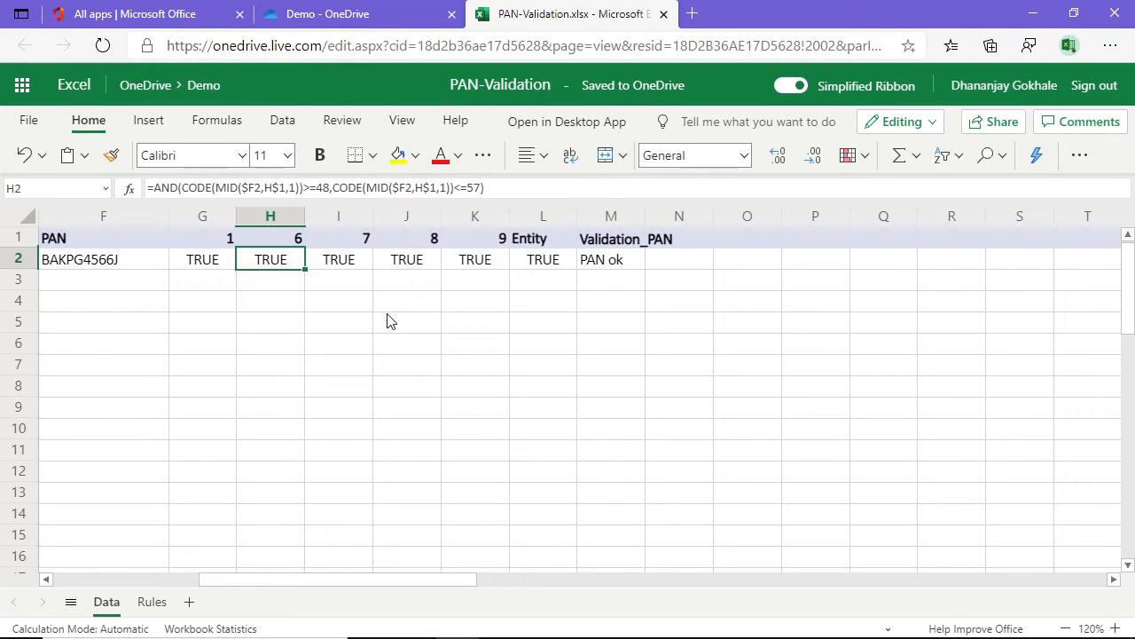
pyautogui.press('Down')
pyautogui.write('=CO')
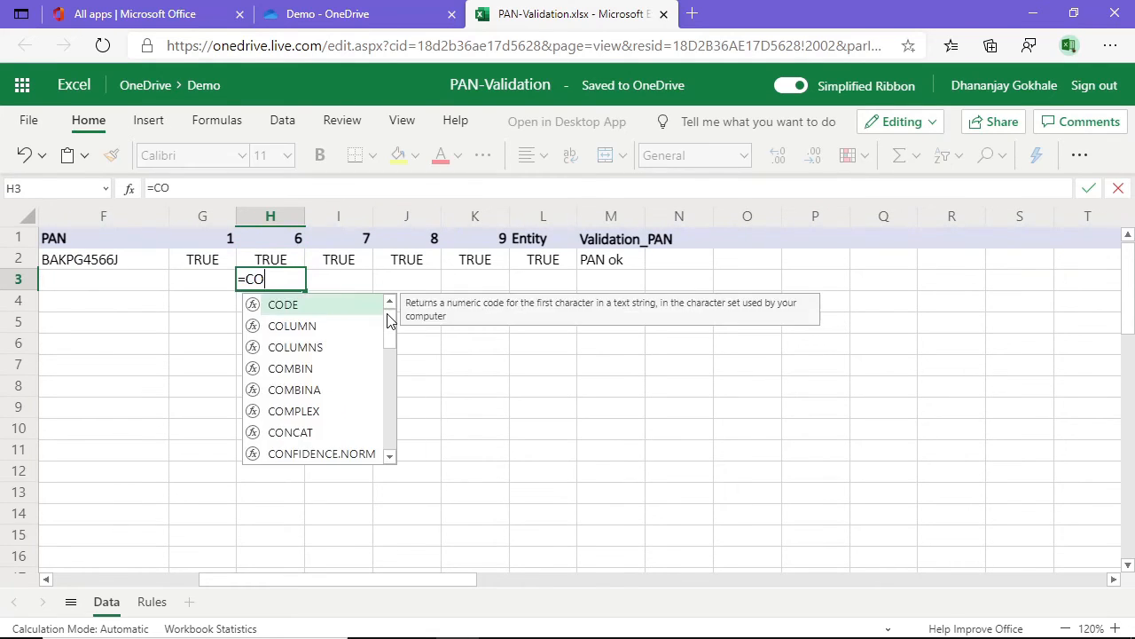
pyautogui.write('DE(MID(')
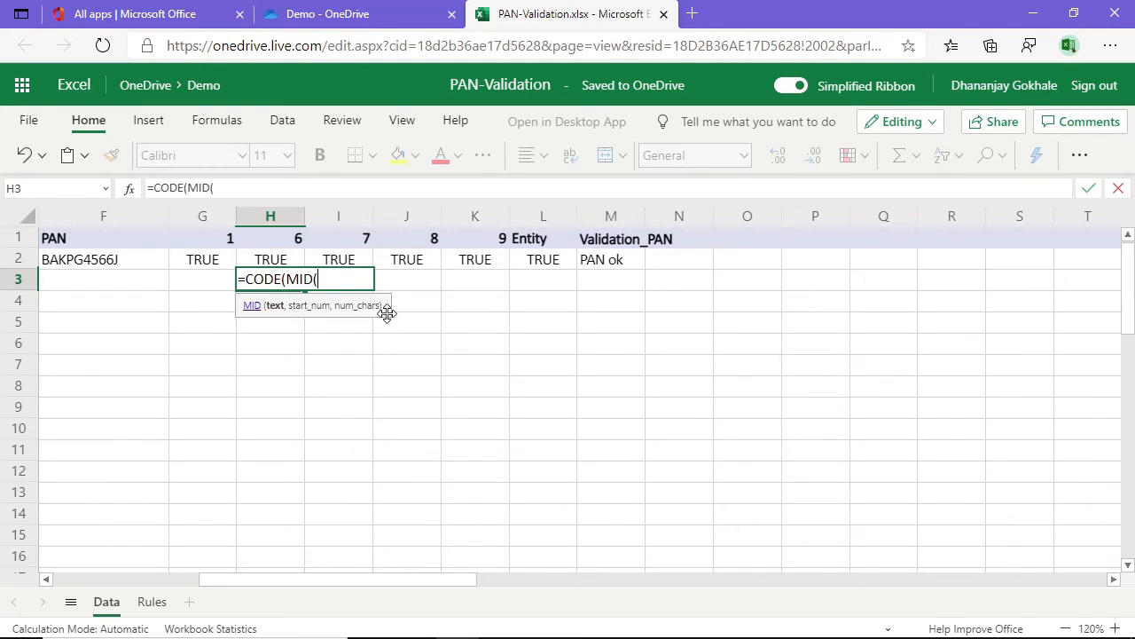
pyautogui.click(100, 263)
pyautogui.write(',')
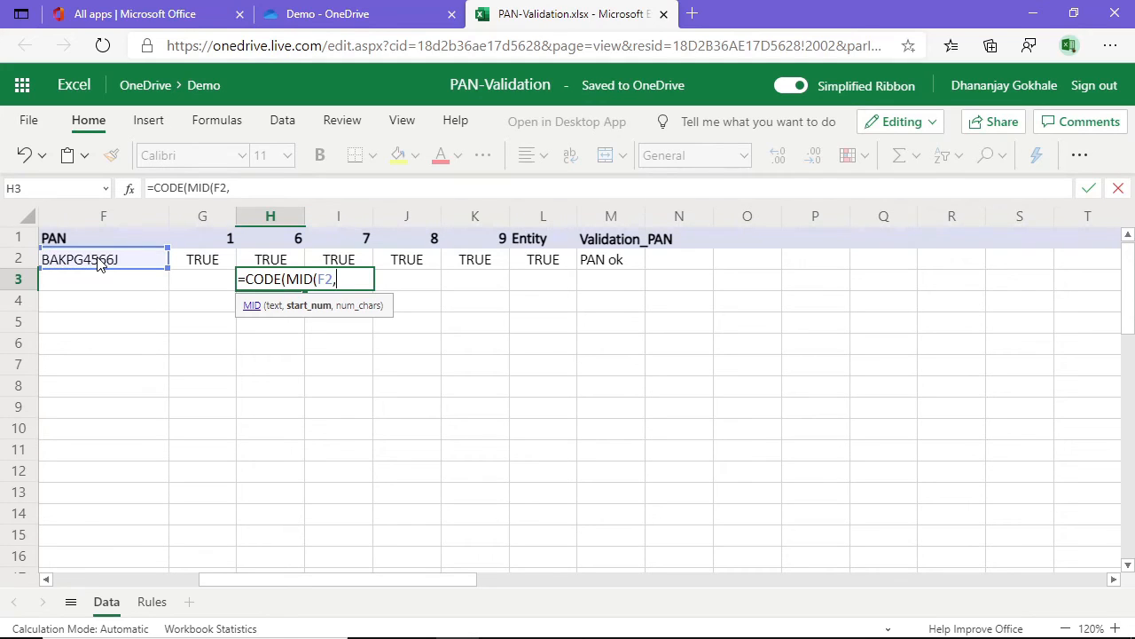
pyautogui.write('{6,7,8,9')
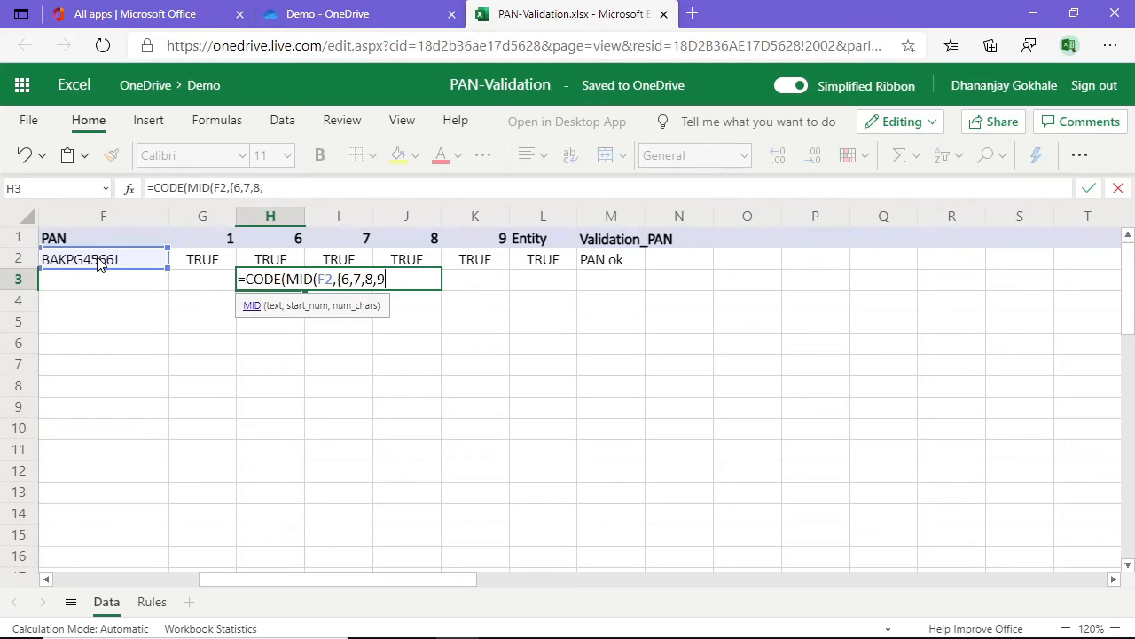
pyautogui.write('},1)')
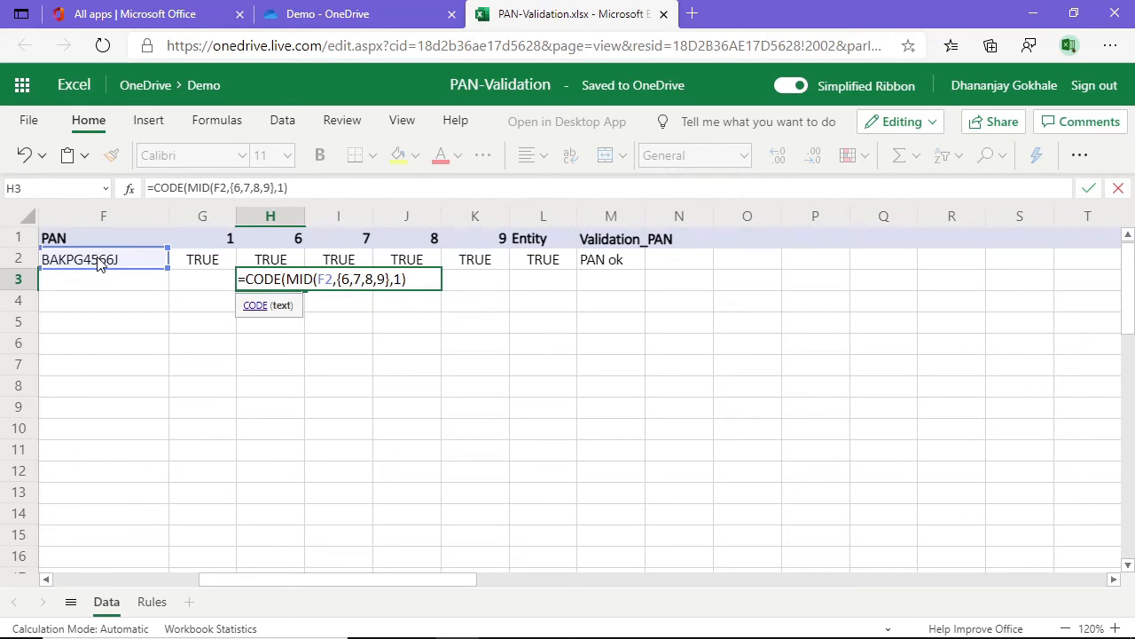
pyautogui.write(')')
pyautogui.press('Return')
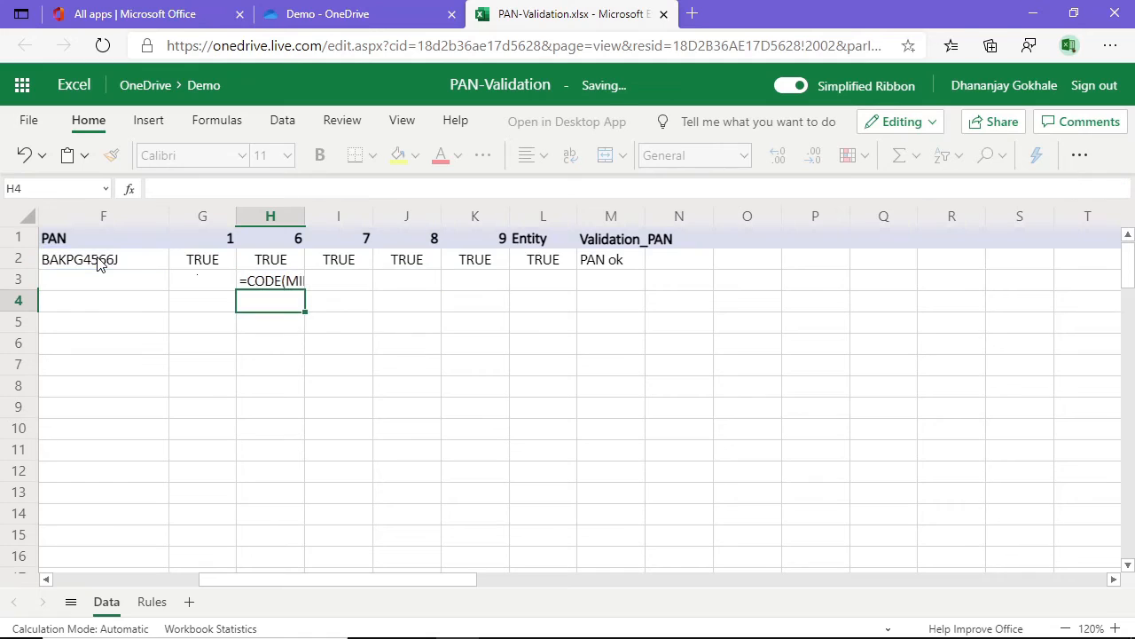
pyautogui.press('Up')
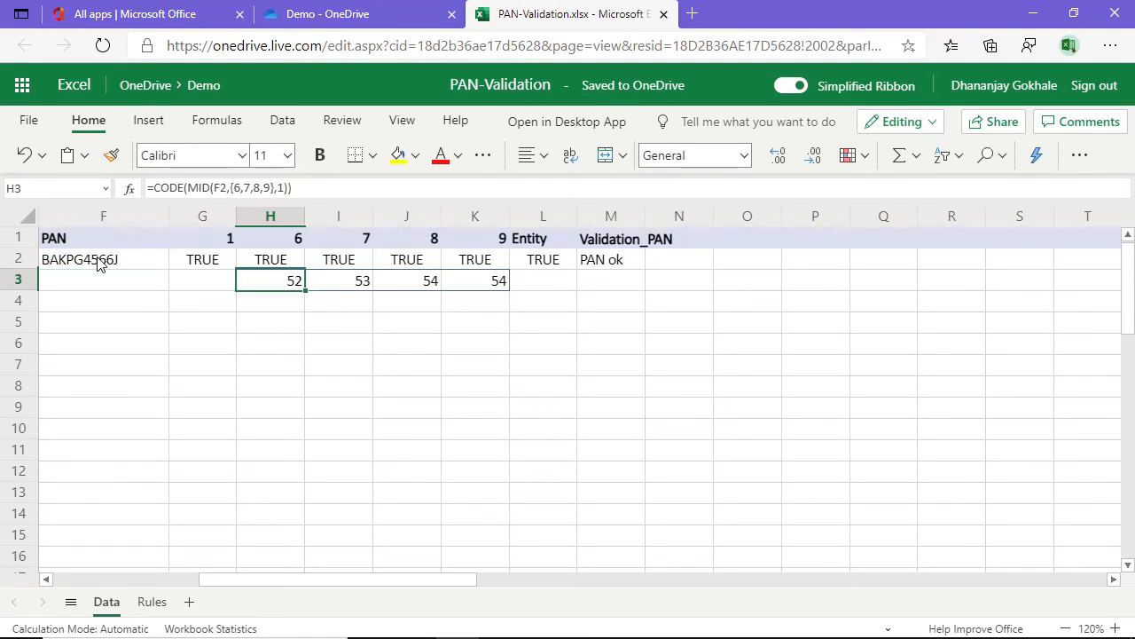
# Insert AND( directly before the CODE expression in the H3 formula
pyautogui.press('Down')
pyautogui.press('Up')
pyautogui.press('Up')
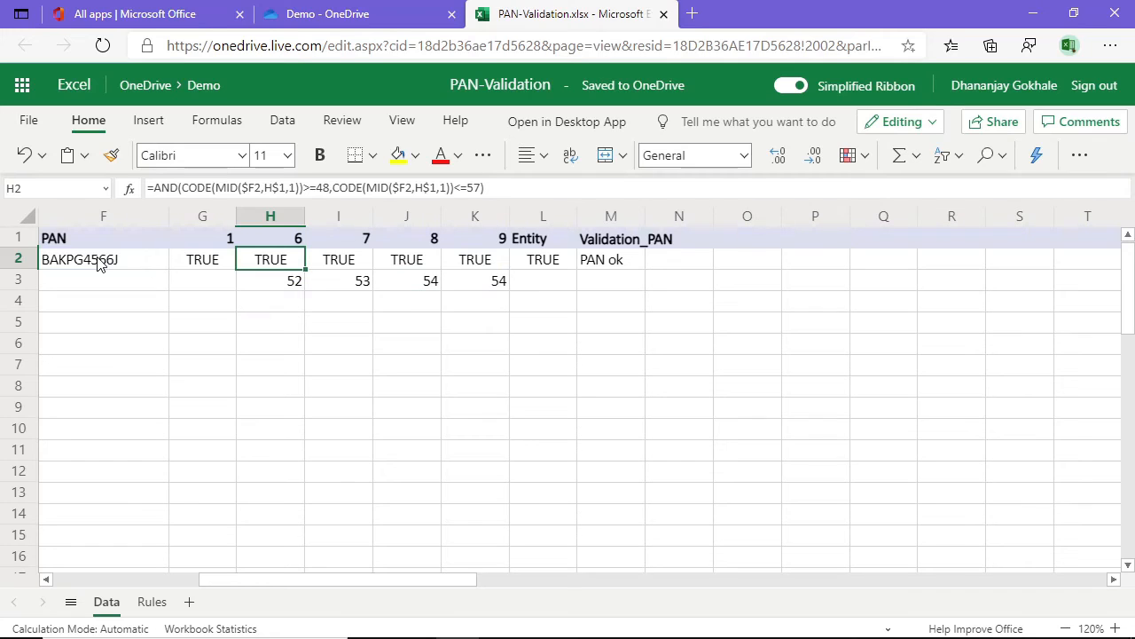
pyautogui.press('Down')
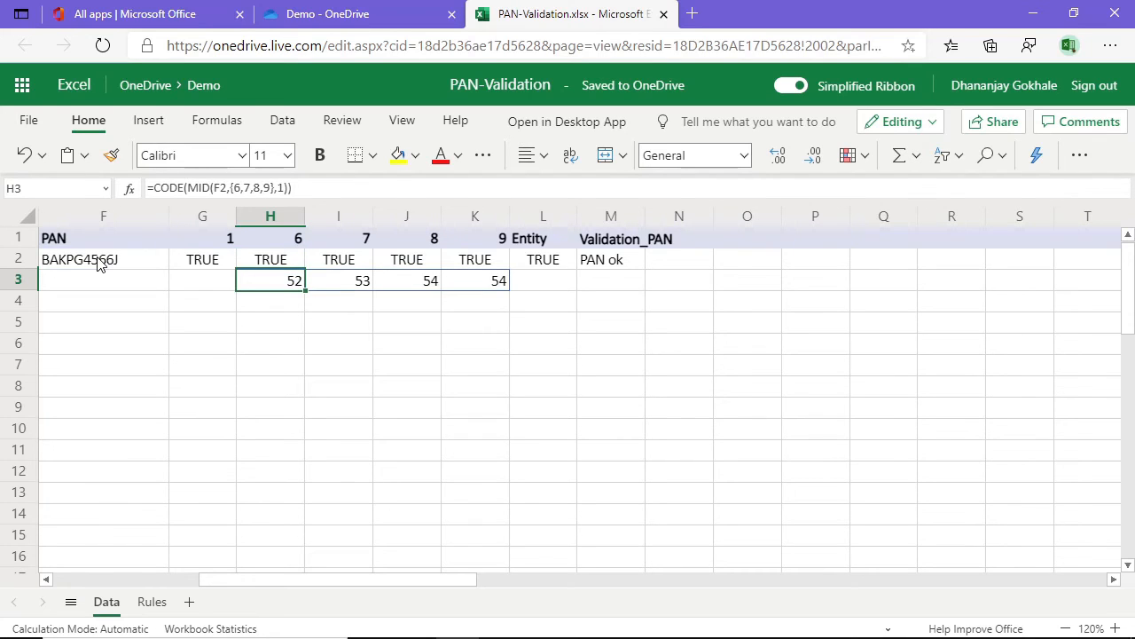
pyautogui.press('F2')
pyautogui.write('an')
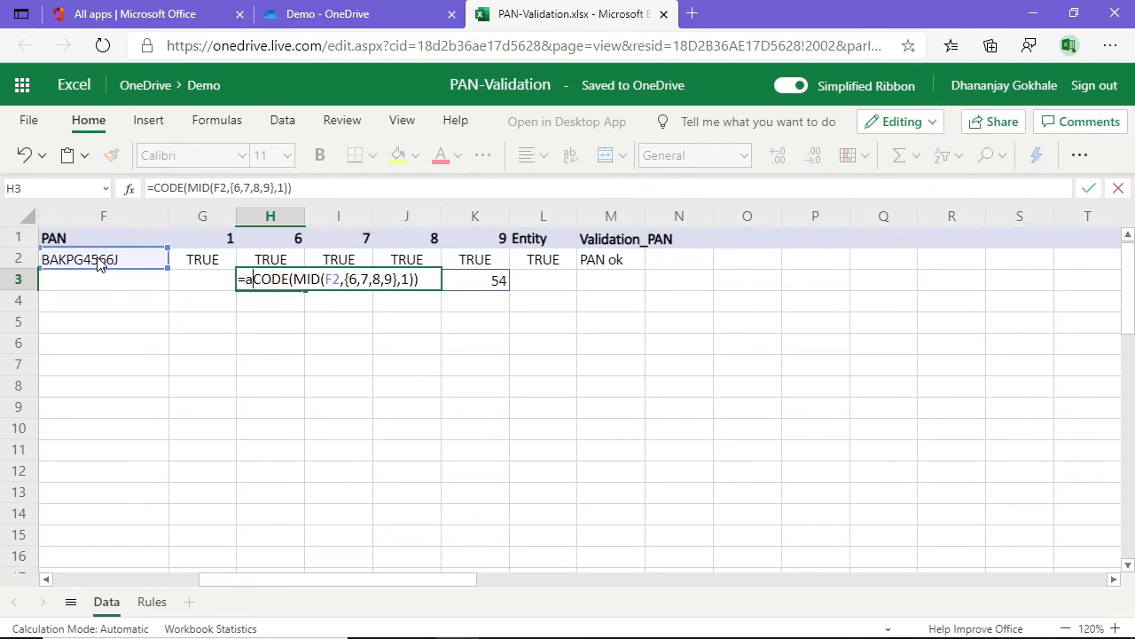
pyautogui.press('BackSpace')
pyautogui.press('BackSpace')
pyautogui.write('AND')
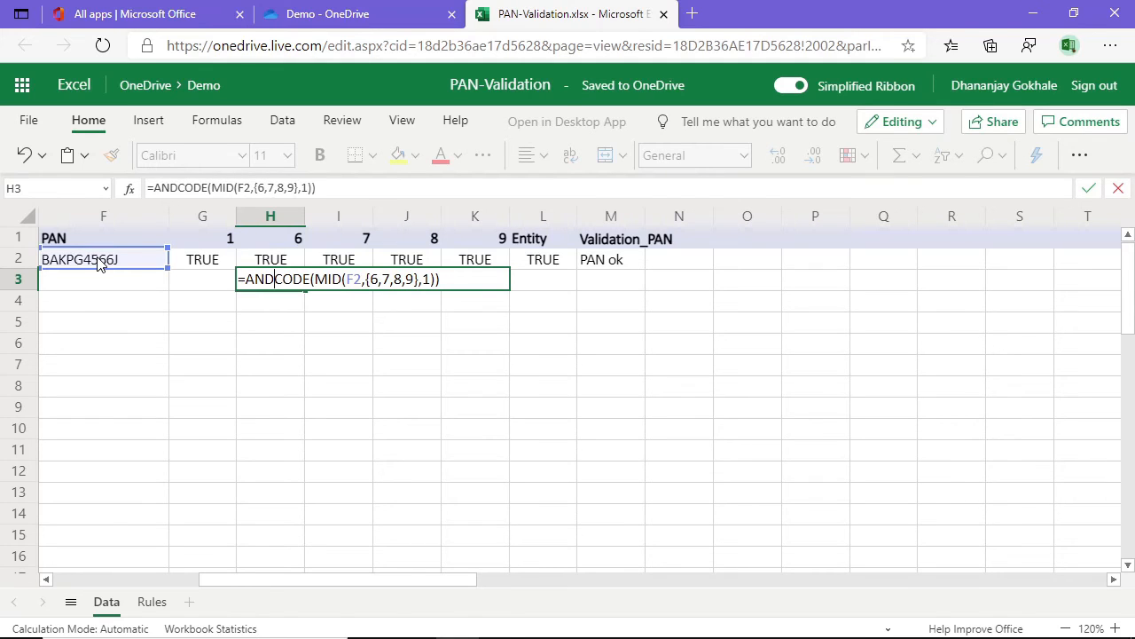
pyautogui.write('(')
# Copy the CODE(MID(F2,{6,7,8,9},1)) expression within the H3 formula, keeping the formula open for editing
pyautogui.hotkey('shift', 'Right')
pyautogui.hotkey('shift', 'Right')
pyautogui.hotkey('shift', 'Right')
pyautogui.hotkey('shift', 'Right')
pyautogui.hotkey('shift', 'Right')
pyautogui.hotkey('shift', 'Right')
pyautogui.hotkey('shift', 'Right')
pyautogui.hotkey('shift', 'Right')
pyautogui.hotkey('shift', 'Right')
pyautogui.hotkey('shift', 'Right')
pyautogui.hotkey('shift', 'Right')
pyautogui.hotkey('shift', 'Right')
pyautogui.hotkey('shift', 'Right')
pyautogui.hotkey('shift', 'Right')
pyautogui.hotkey('shift', 'Right')
pyautogui.hotkey('shift', 'Right')
pyautogui.hotkey('shift', 'Right')
pyautogui.hotkey('shift', 'Right')
pyautogui.hotkey('shift', 'Right')
pyautogui.hotkey('shift', 'Right')
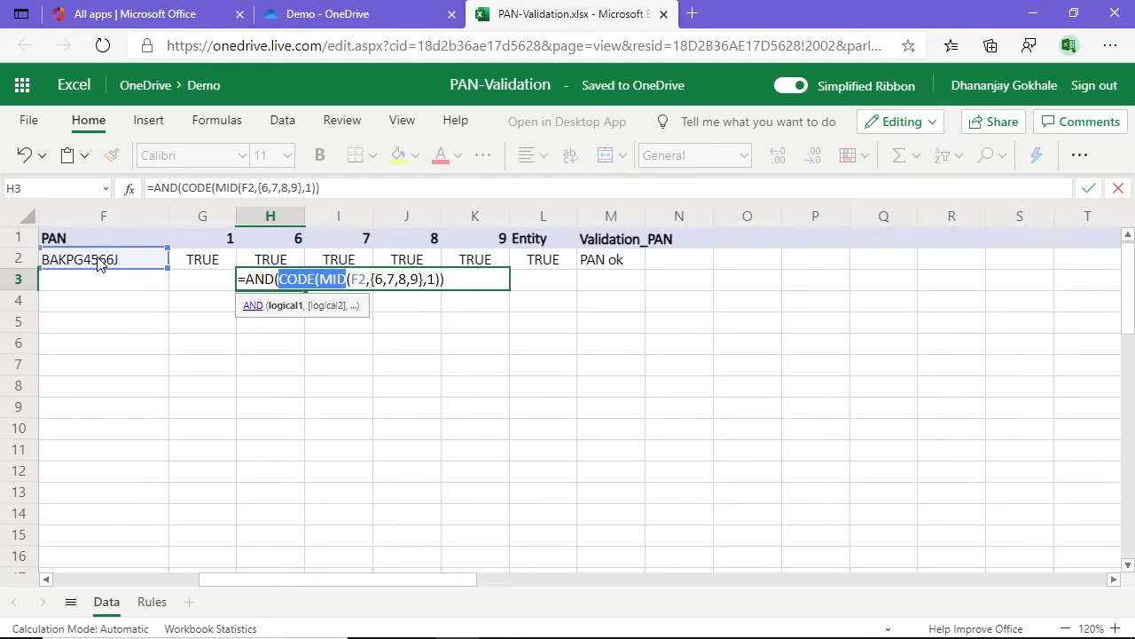
pyautogui.hotkey('shift', 'Right')
pyautogui.hotkey('shift', 'Right')
pyautogui.press('Right')
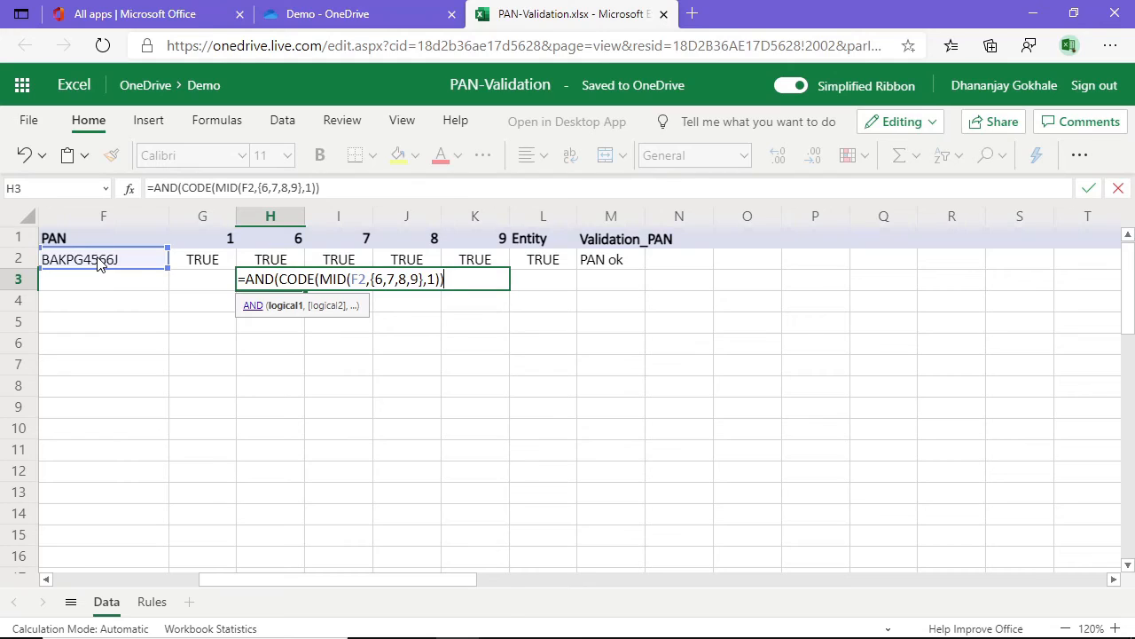
# Complete the H3 AND formula by requiring the CODE expression to be >=48 and the repeated expression <=57
pyautogui.write('>=48,')
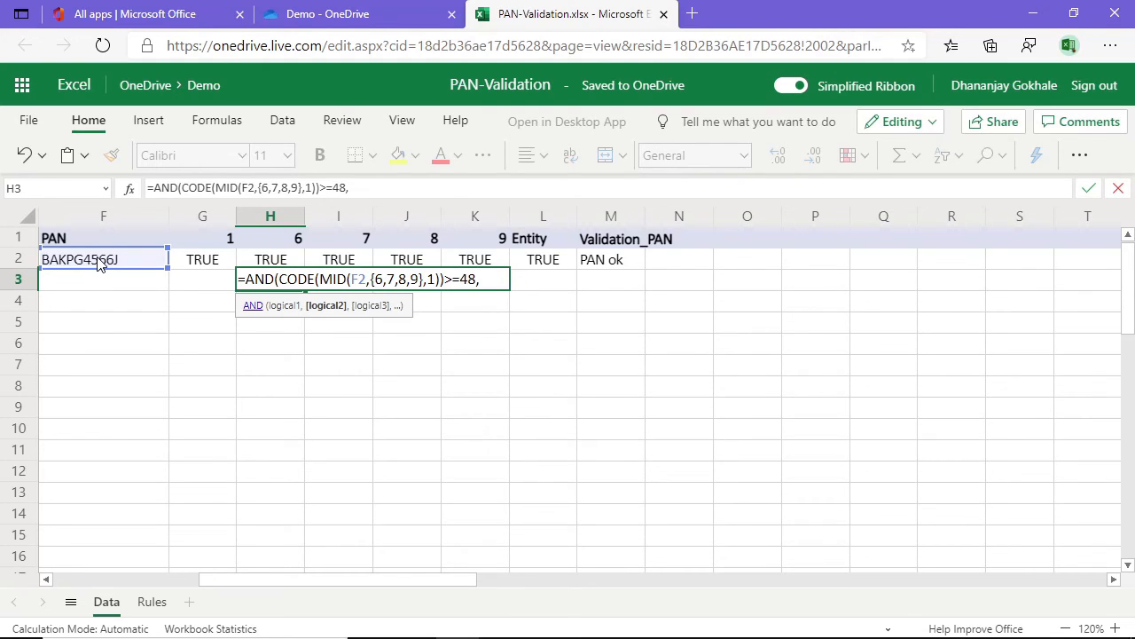
pyautogui.write('CODE(MID(F2,{6,7,8,9},1))')
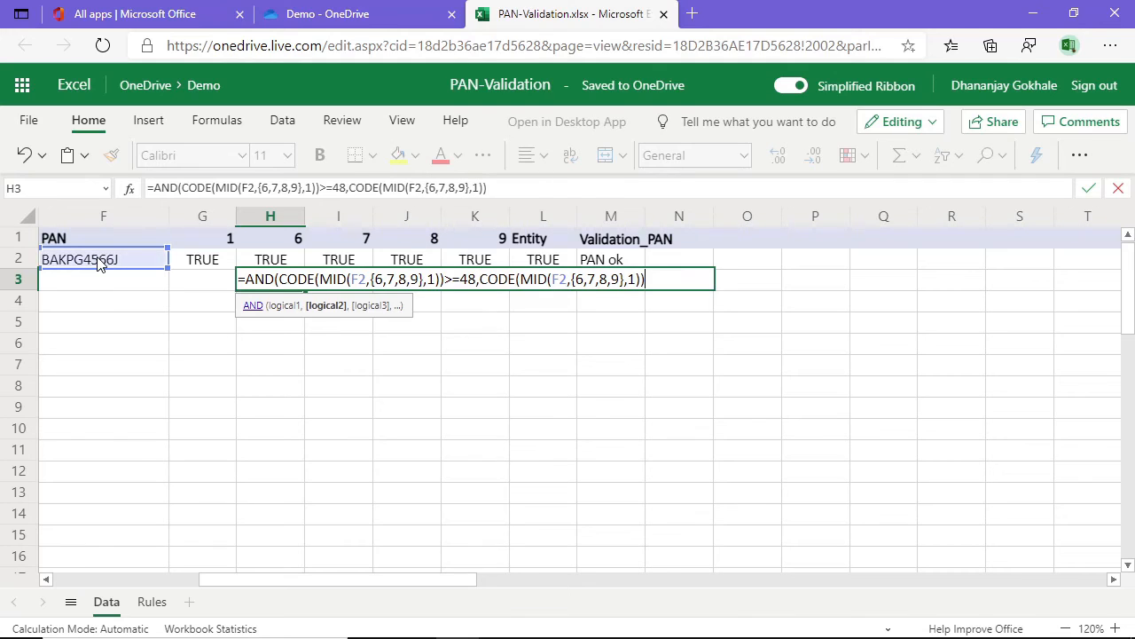
pyautogui.write('<=57)')
pyautogui.press('Return')
pyautogui.press('Up')
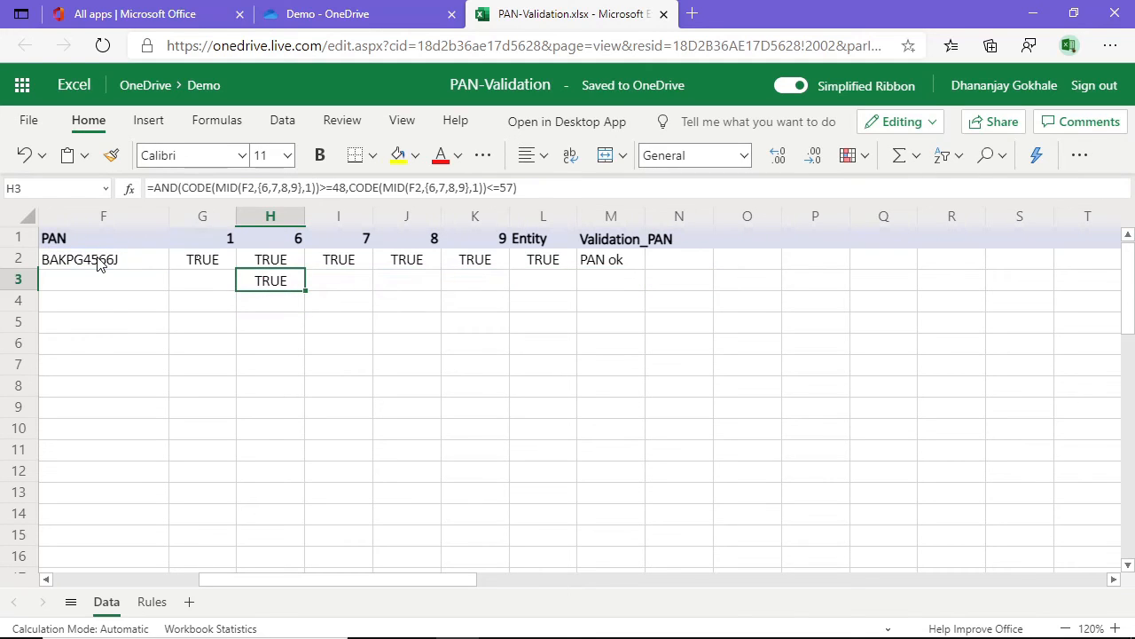
# Test the H3 formula by changing the seventh character of the PAN in F2 to R, and undo the change
pyautogui.press('F2')
pyautogui.press('Escape')
pyautogui.press('Up')
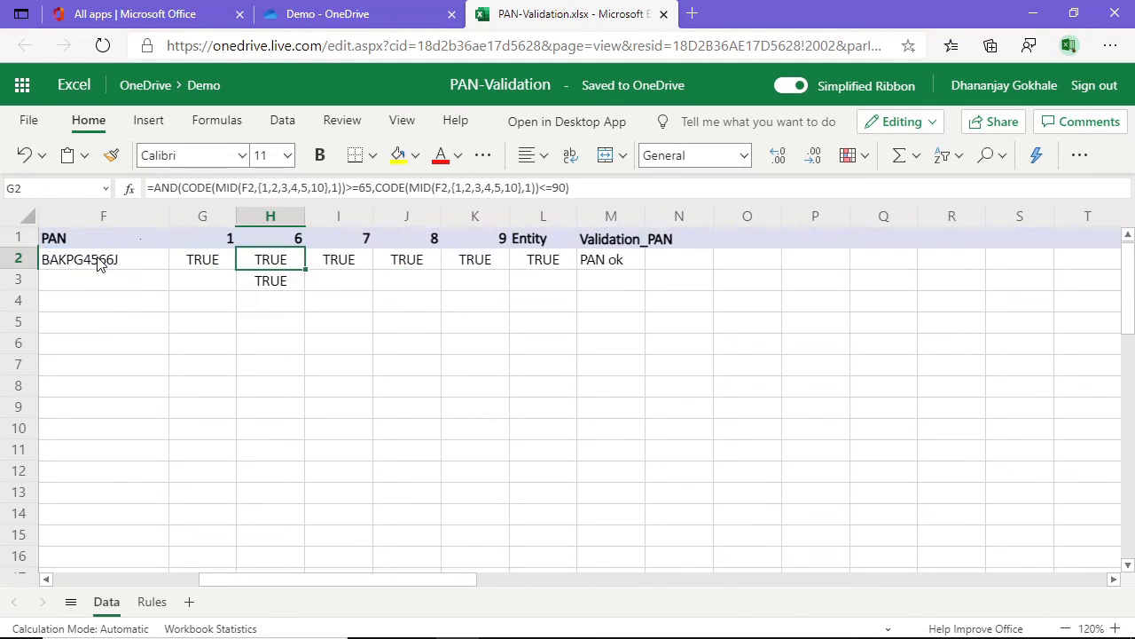
pyautogui.click(99, 262)
pyautogui.press('Left')
pyautogui.press('Left')
pyautogui.press('Left')
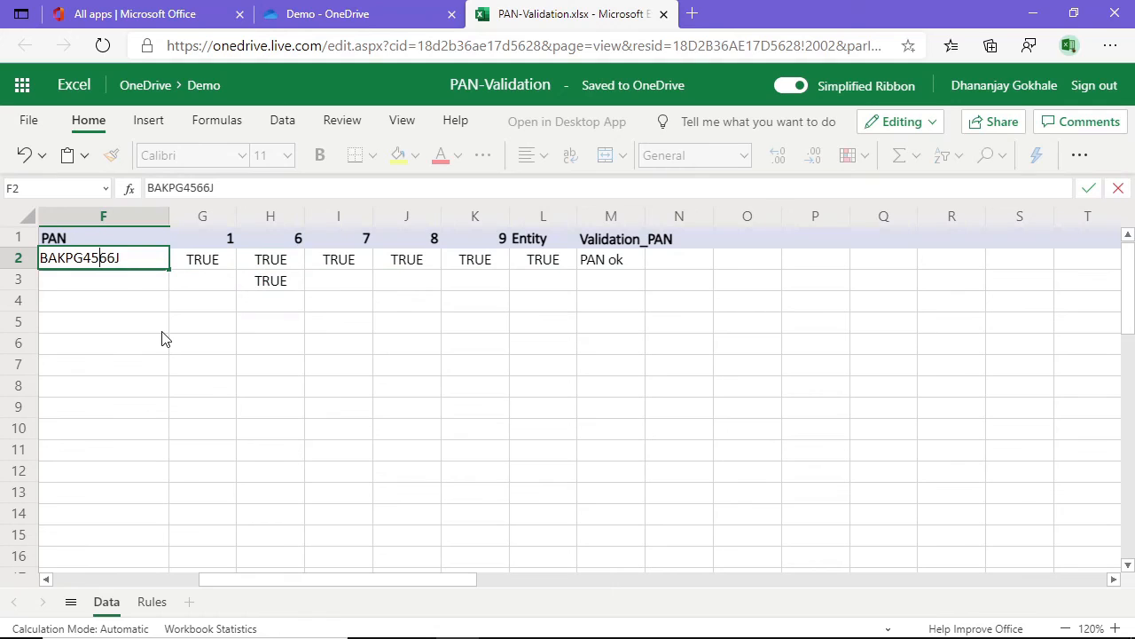
pyautogui.hotkey('shift', 'Left')
pyautogui.write('R')
pyautogui.press('Return')
pyautogui.press('Right')
pyautogui.press('Right')
pyautogui.press('F2')
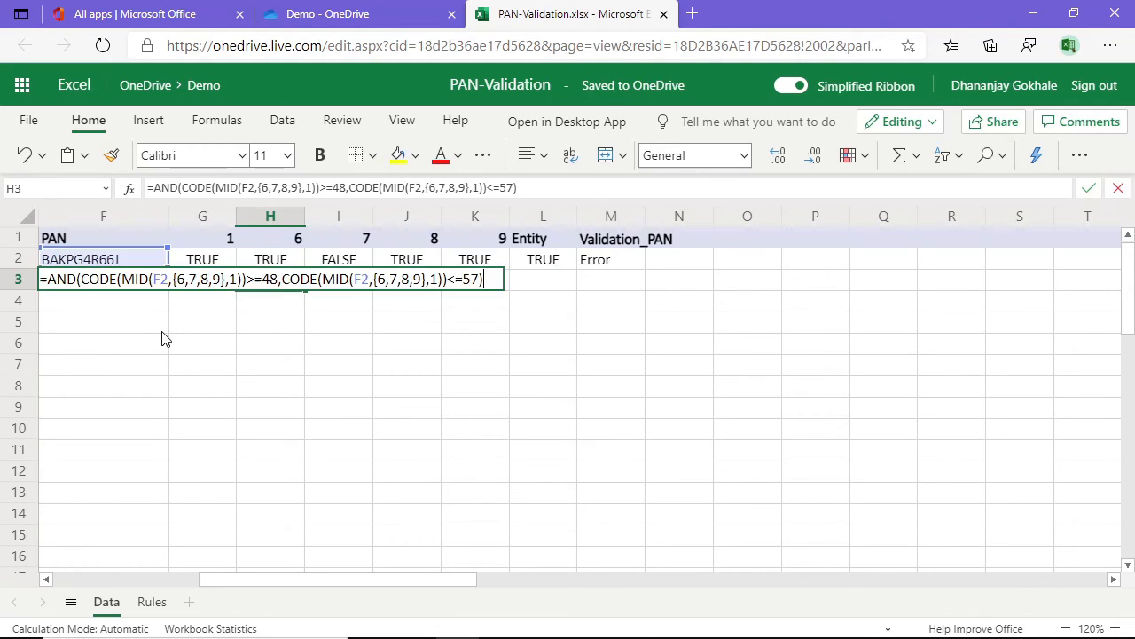
pyautogui.press('Escape')
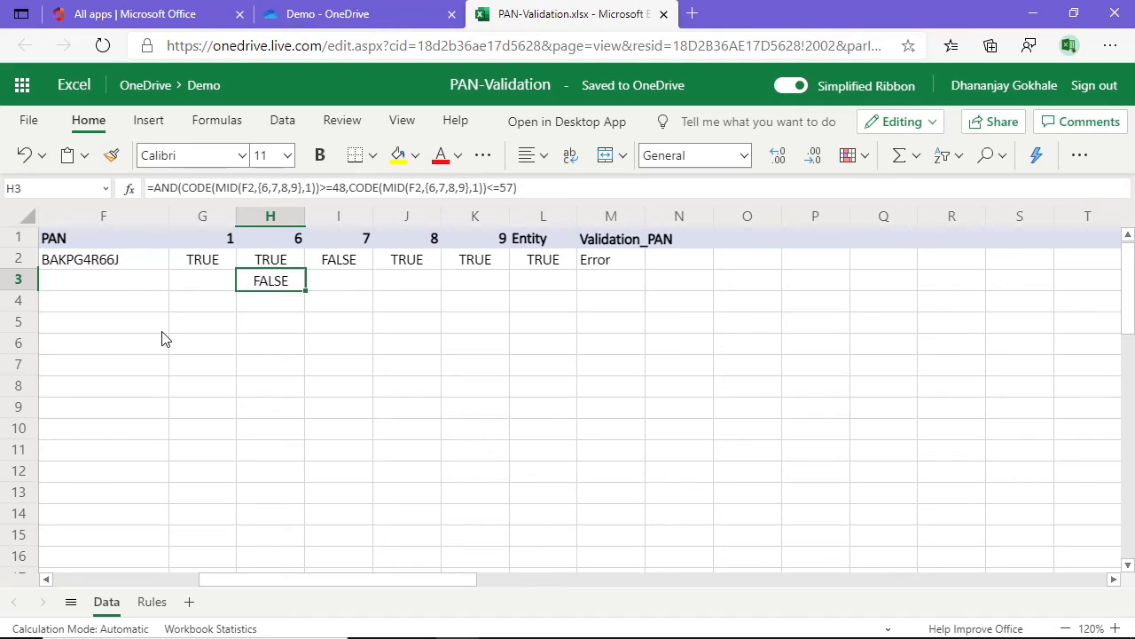
pyautogui.click(24, 156)
# Copy the entire AND formula text from H3, leaving the cell unchanged
pyautogui.press('F2')
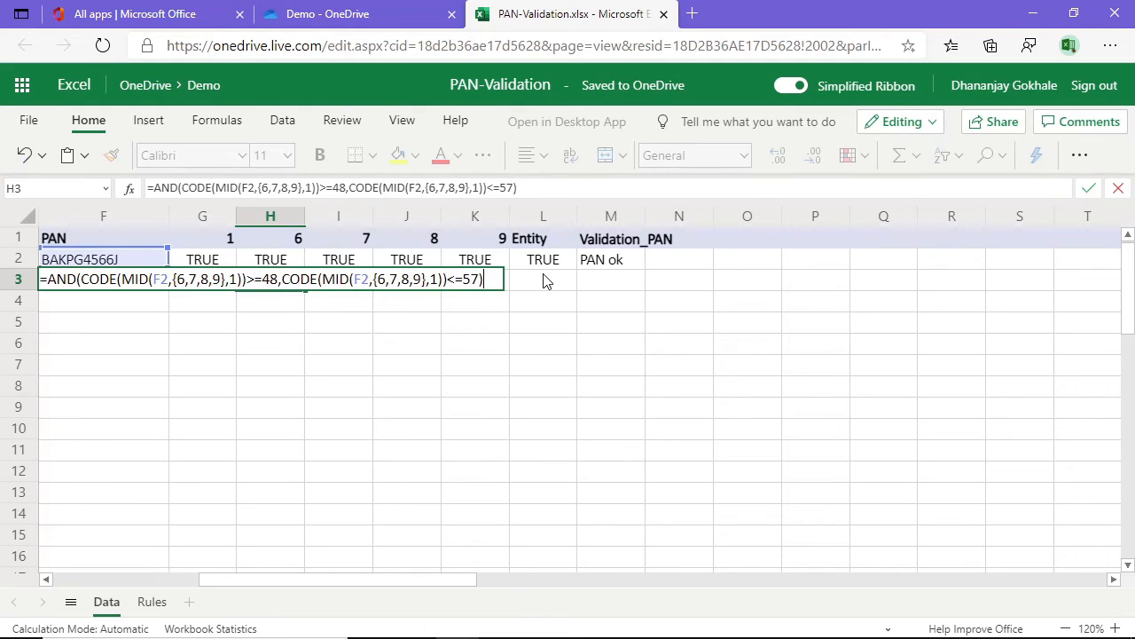
pyautogui.hotkey('ctrl', 'a')
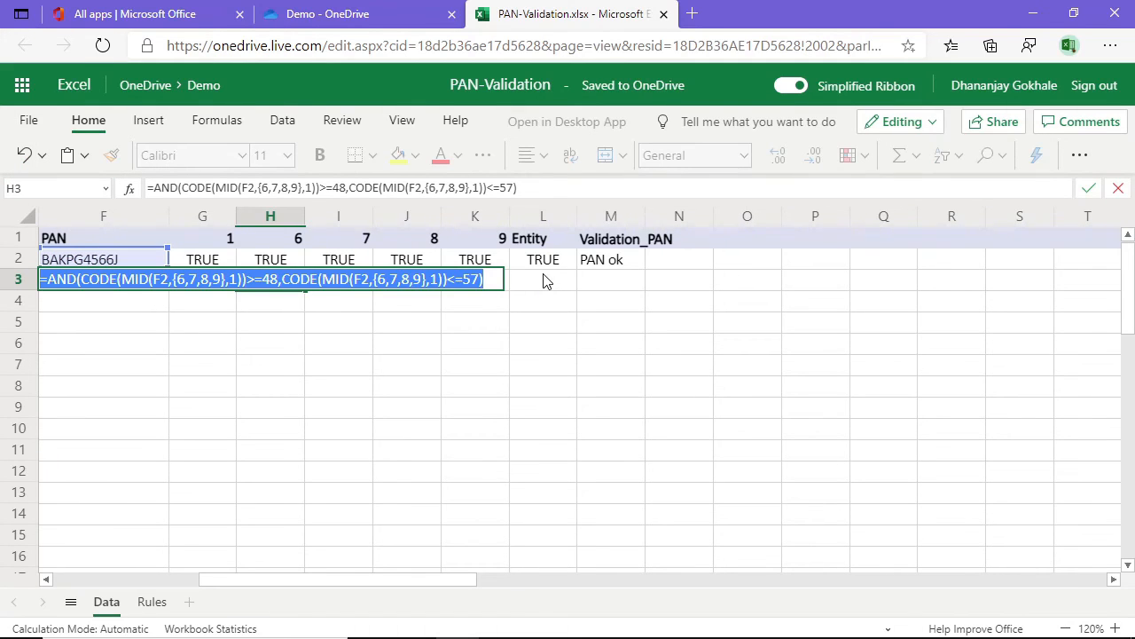
pyautogui.hotkey('ctrl', 'Return')
# Replace the content of H2 with the copied AND formula text and clear the working formula in H3
pyautogui.press('Up')
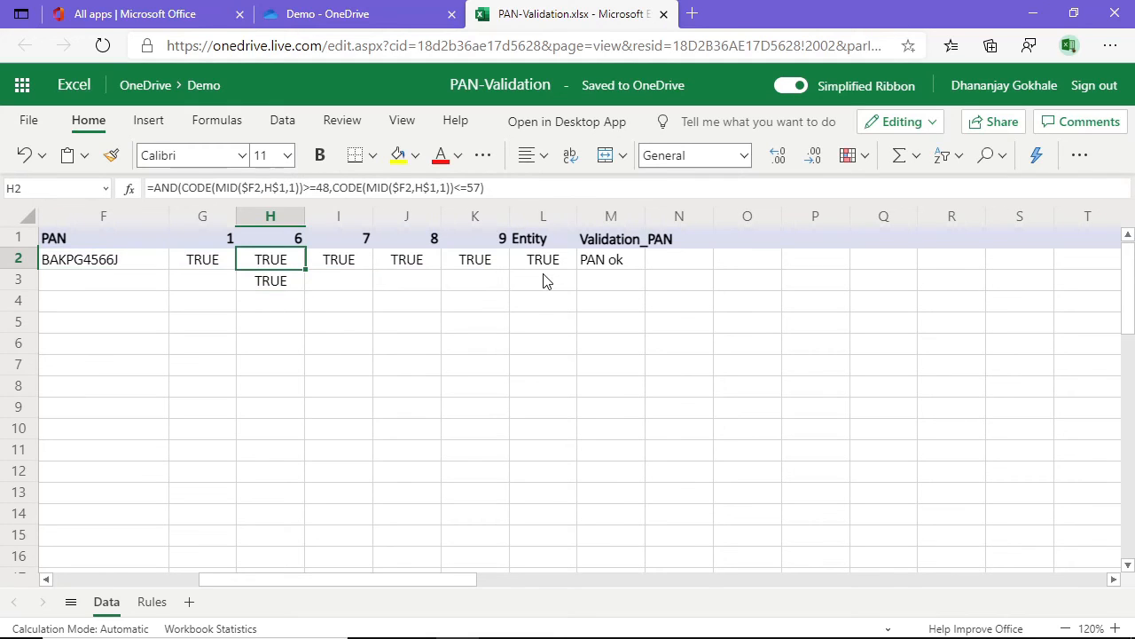
pyautogui.press('Delete')
pyautogui.write("'=AND(CODE(MID(F2,{6,7,8,9},1))>=48,CODE(MID(F2,{6,7,8,9},1))<=57)")
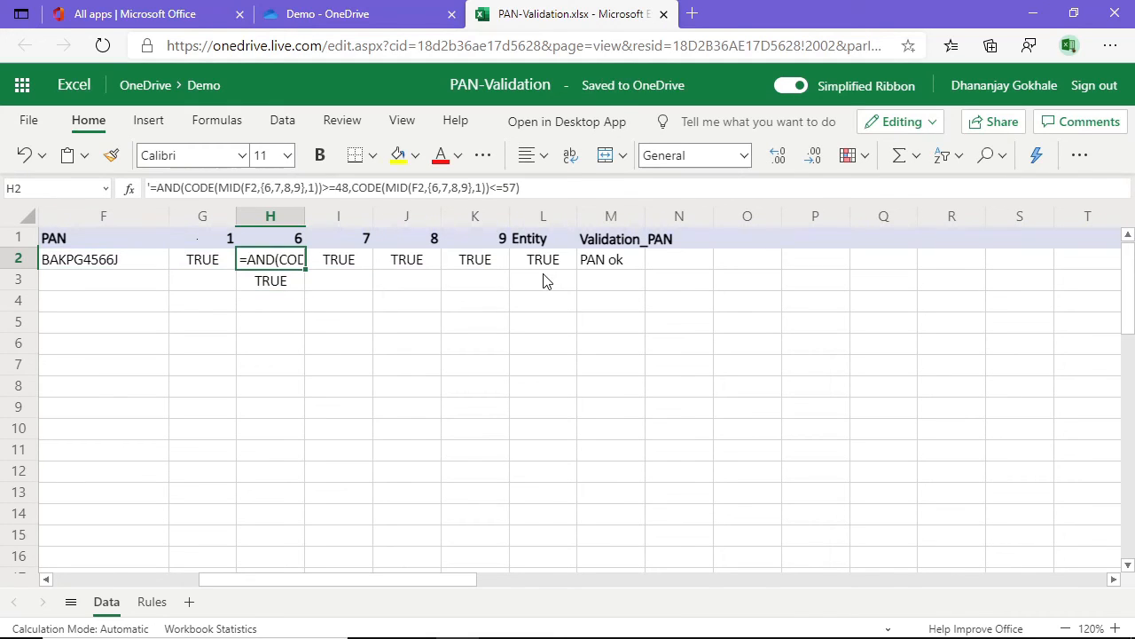
pyautogui.press('Down')
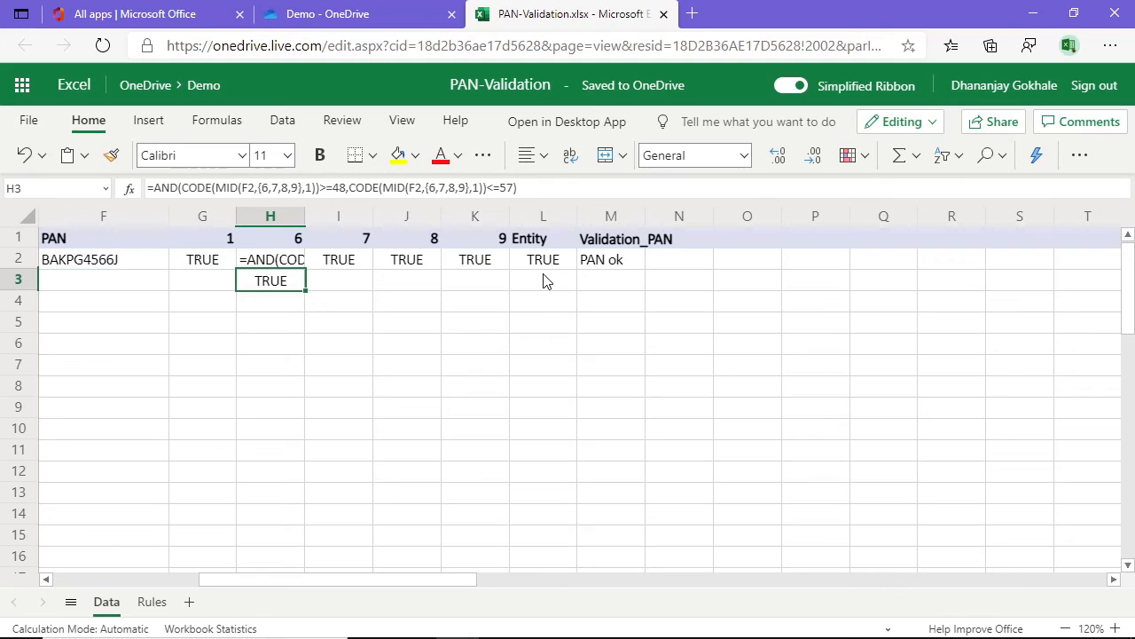
pyautogui.press('Delete')
# Remove the leading apostrophe from the AND formula text in H2 to make it a live formula
pyautogui.press('Up')
pyautogui.press('F2')
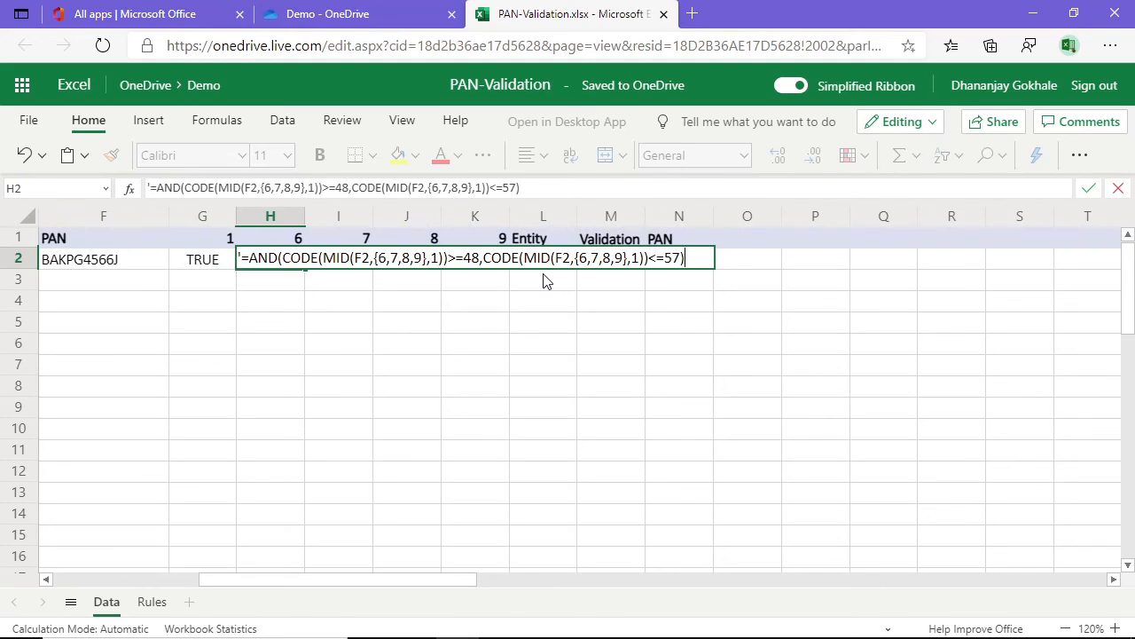
pyautogui.press('Return')
pyautogui.press('Up')
pyautogui.press('F2')
pyautogui.press('Delete')
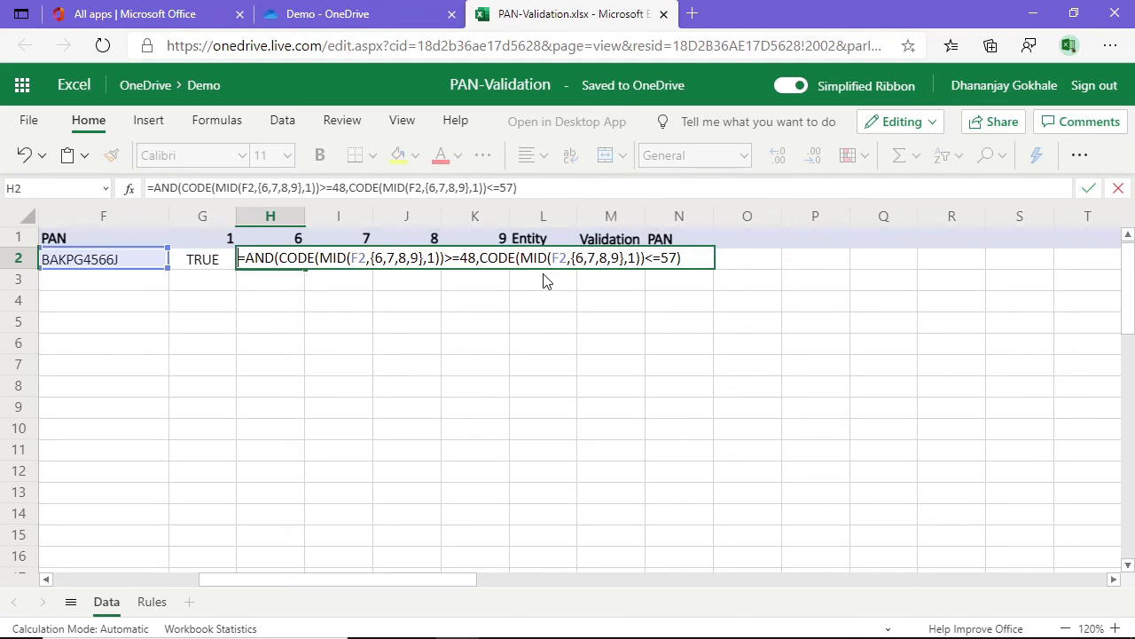
pyautogui.press('Return')
pyautogui.press('Up')
# Delete columns I to K, which hold the separate checks for characters 7, 8 and 9
pyautogui.press('Right')
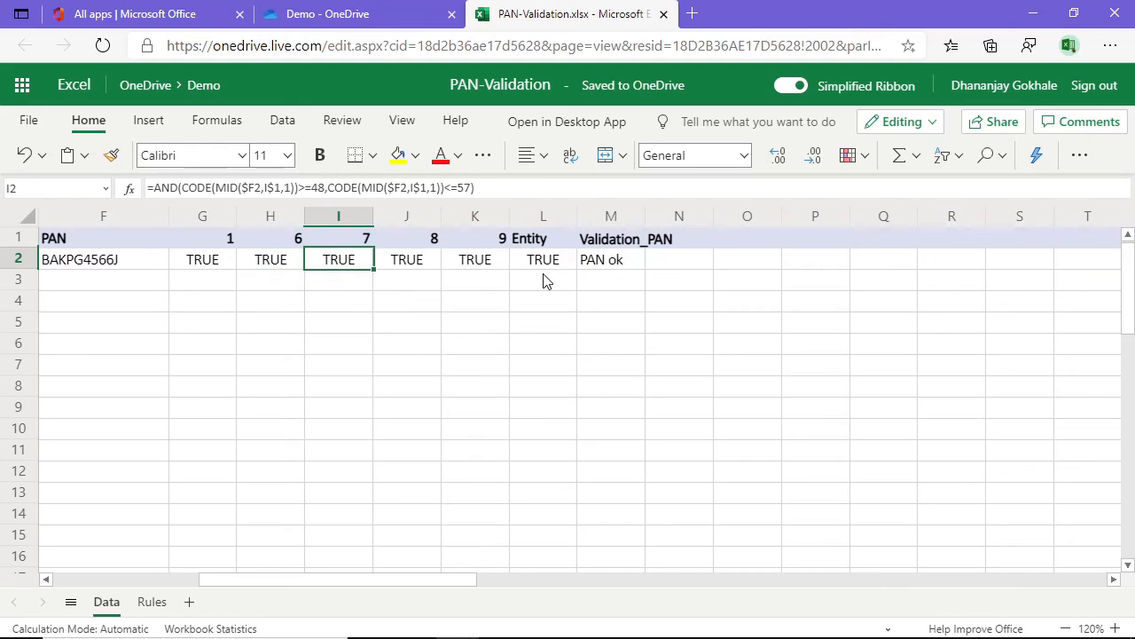
pyautogui.moveTo(345, 216); pyautogui.dragTo(479, 217)
pyautogui.rightClick(483, 216)
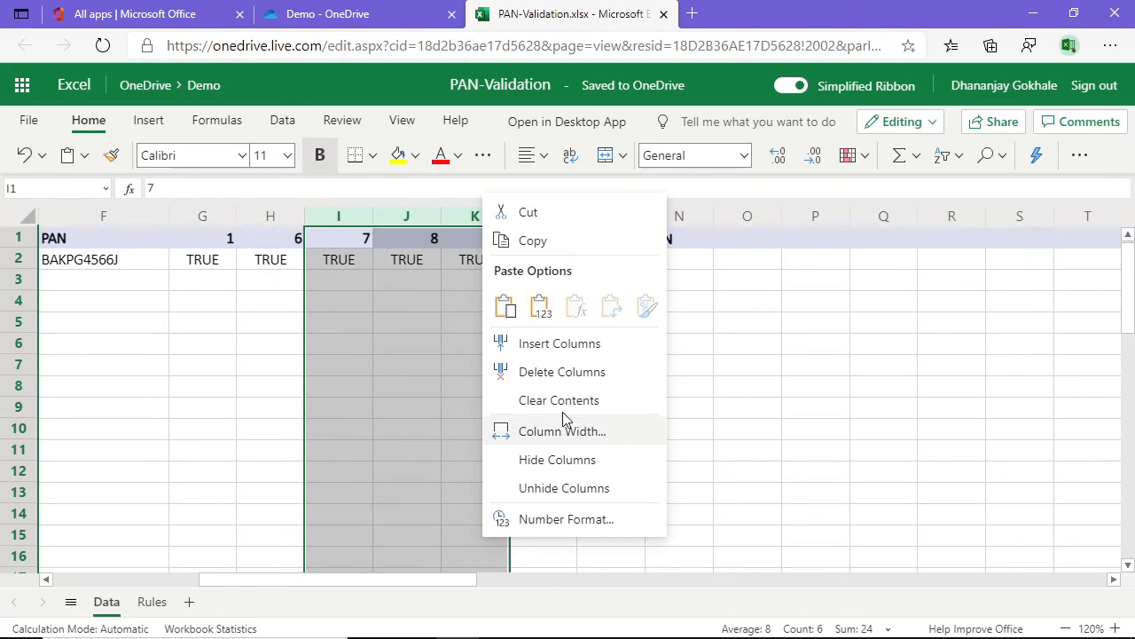
pyautogui.click(544, 371)
# Rename the header in G1 to Alphabets and the header in H1 to Numbers
pyautogui.click(228, 239)
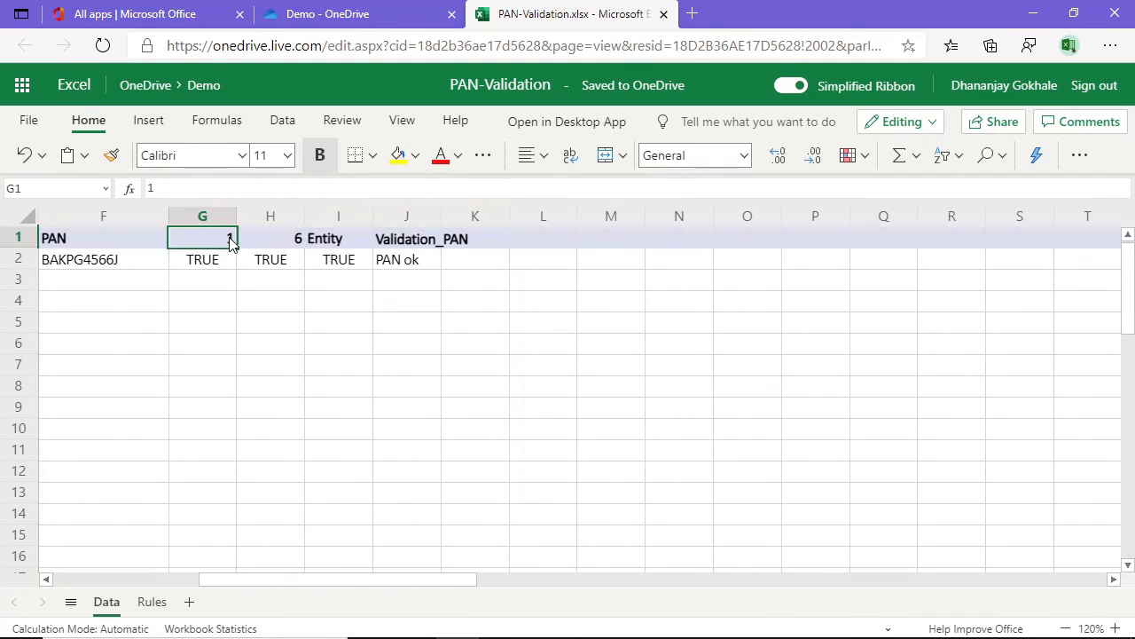
pyautogui.write('Alp')
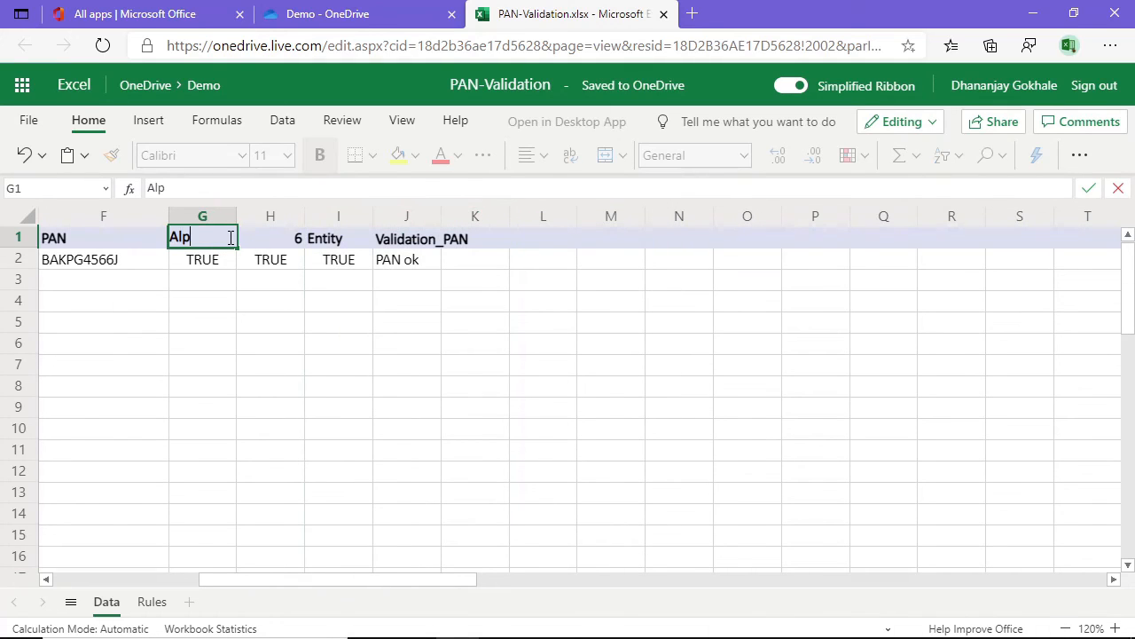
pyautogui.write('habets')
pyautogui.press('Return')
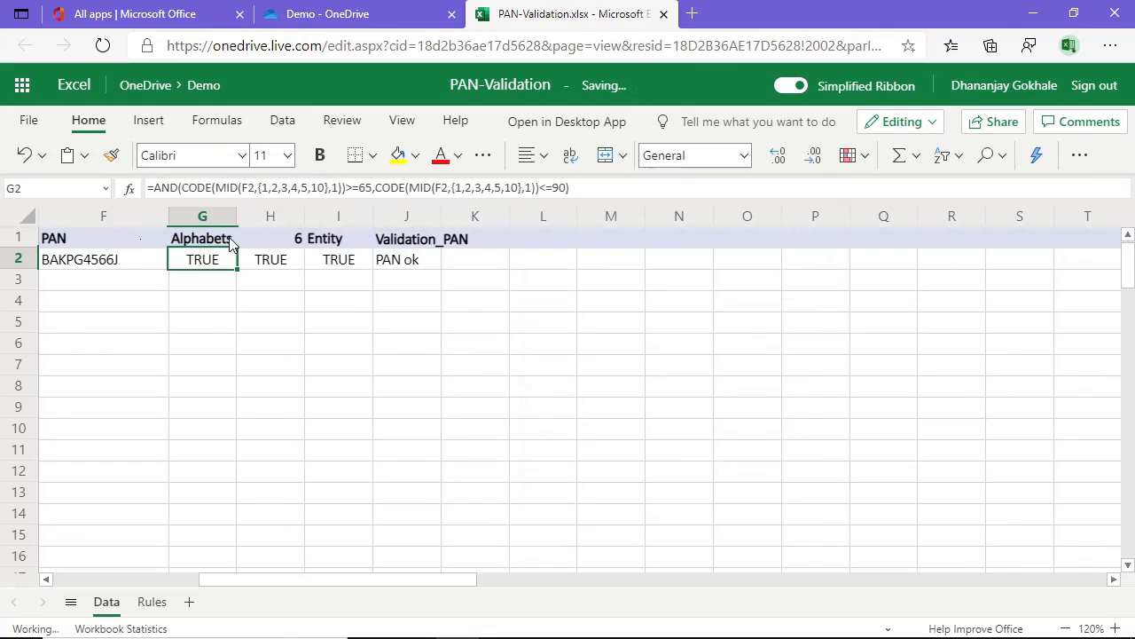
pyautogui.press('Up')
pyautogui.press('Right')
pyautogui.write('Numbers')
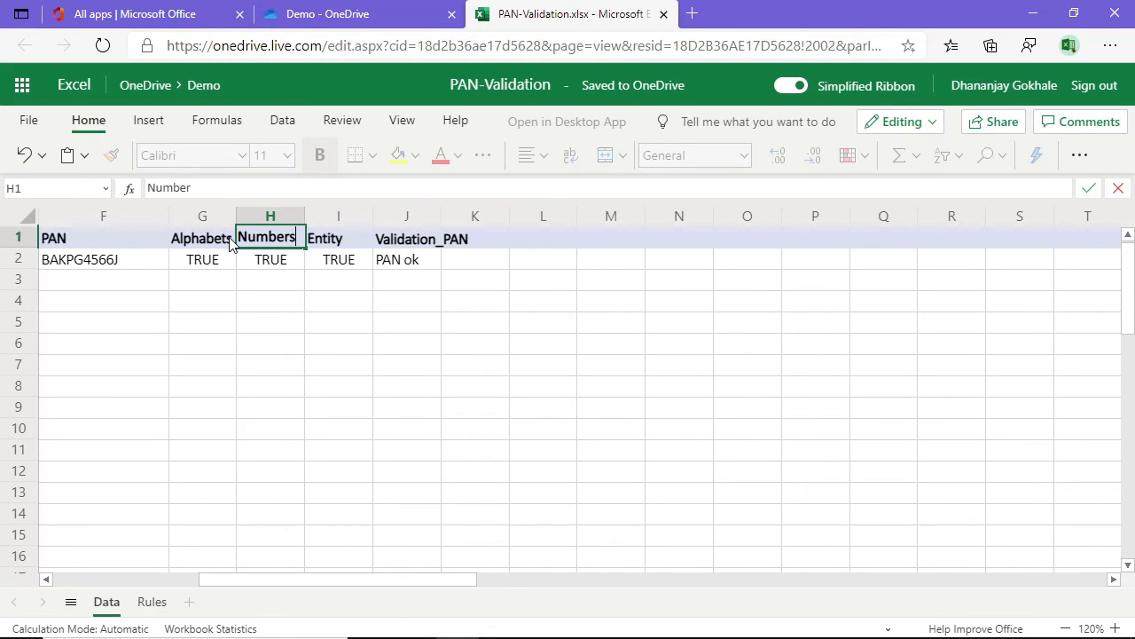
pyautogui.press('Return')
# Review the formulas behind the Alphabets check in G2 and the Numbers check in H2 without changing them
pyautogui.press('Left')
pyautogui.press('F2')
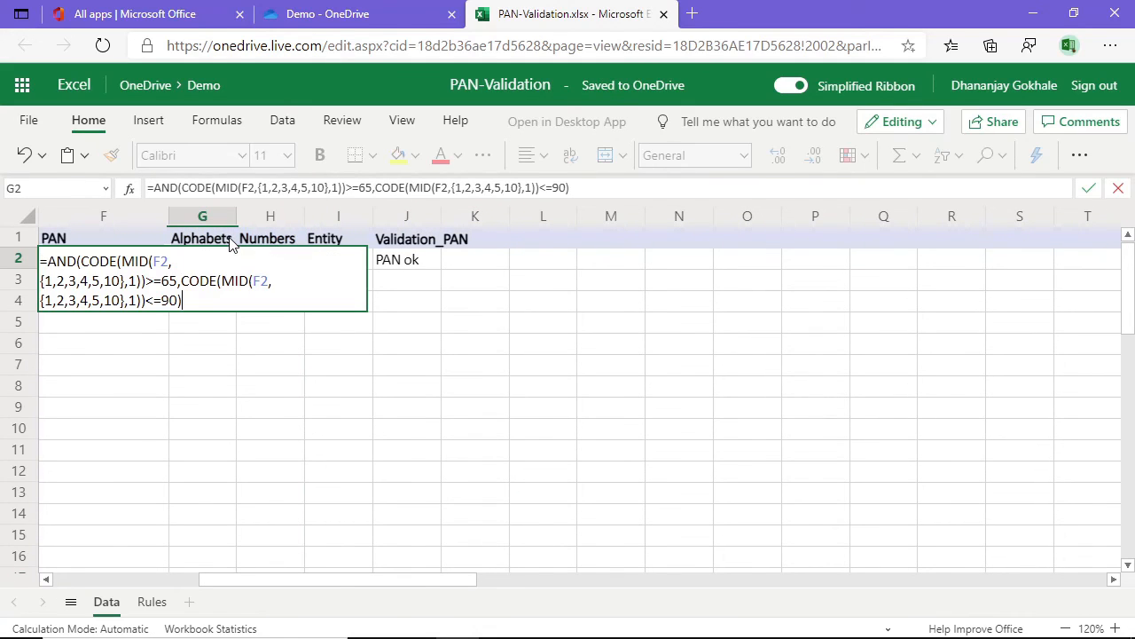
pyautogui.press('Escape')
pyautogui.press('Right')
pyautogui.press('F2')
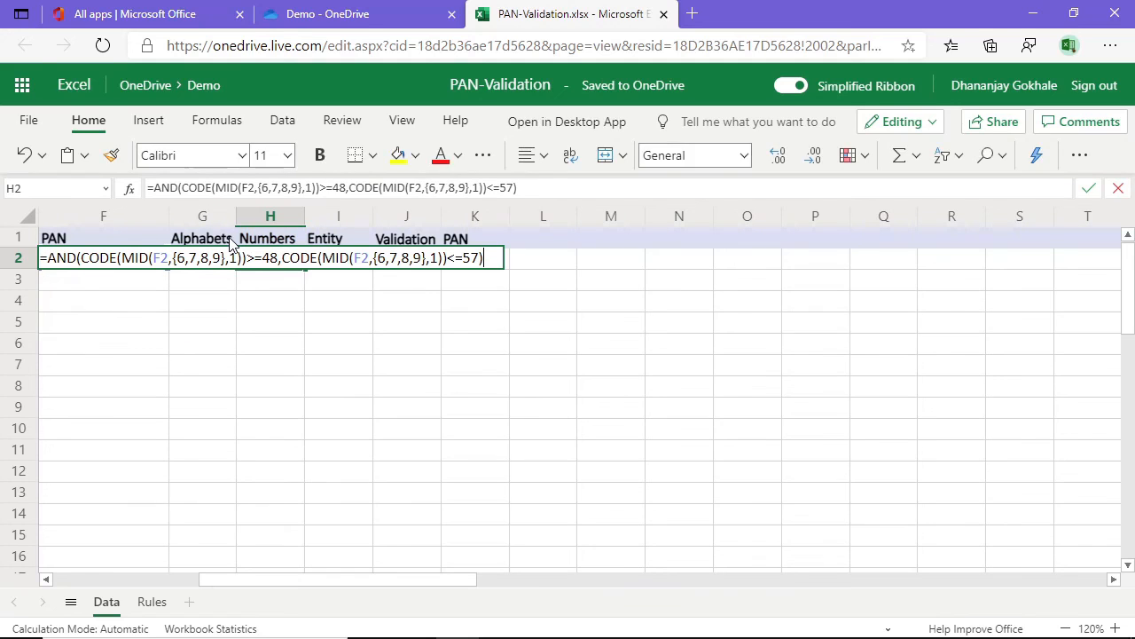
pyautogui.press('Escape')
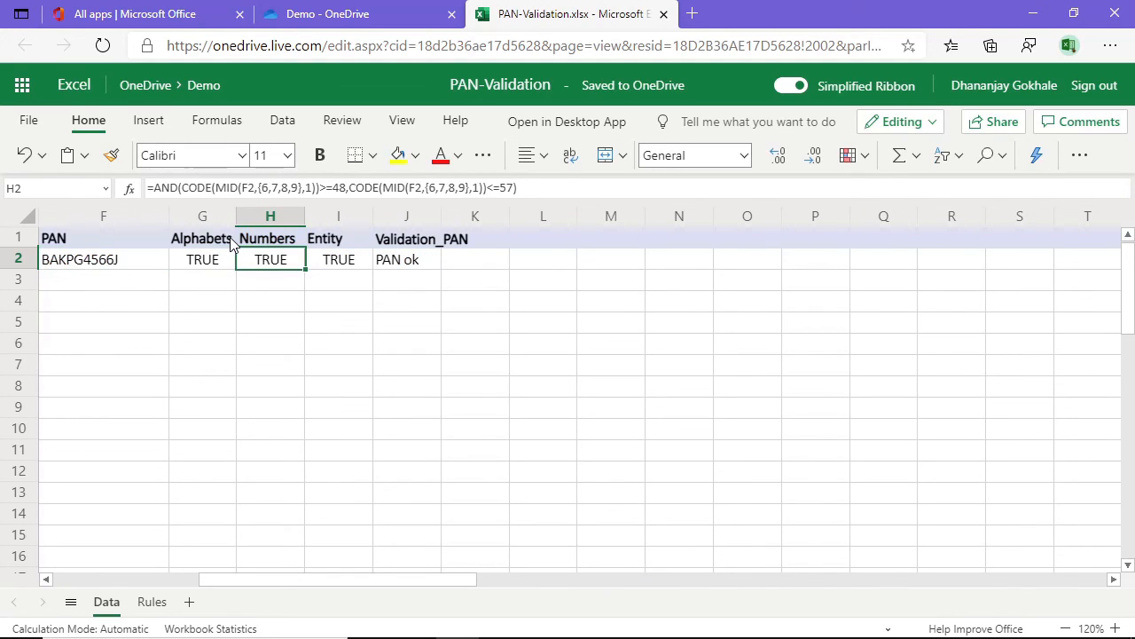